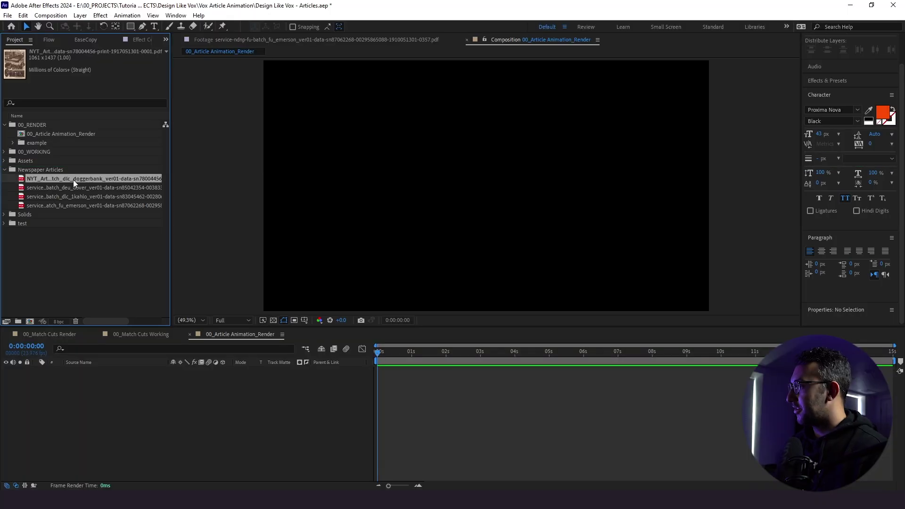
# Scale the NYT scan layer down to 71%.
pyautogui.press('s')
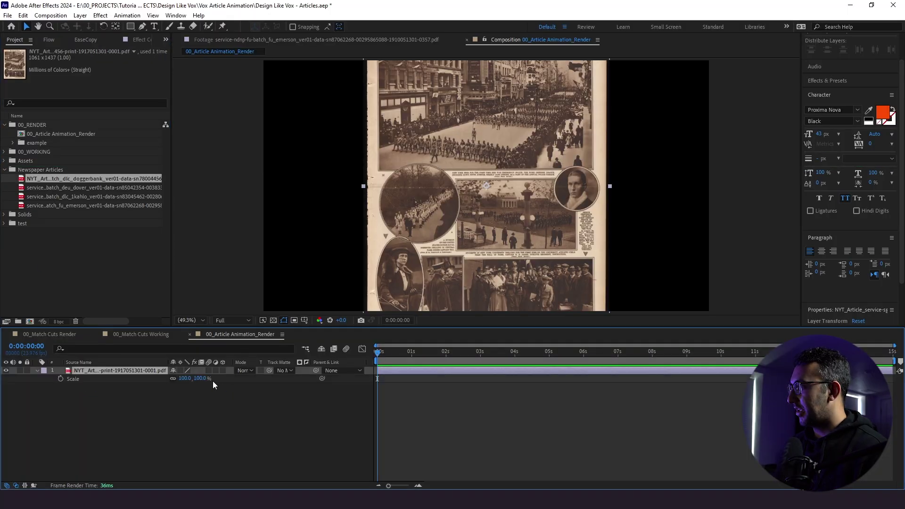
pyautogui.moveTo(200, 380); pyautogui.dragTo(187, 379)
pyautogui.click(149, 394)
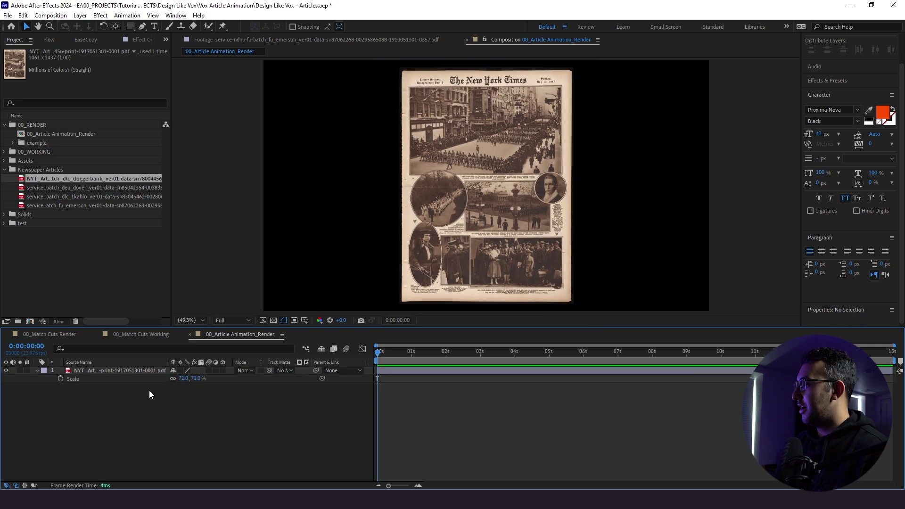
# Pre-compose the newspaper layer as 00_Article_Animation_Working.
pyautogui.click(132, 372)
pyautogui.rightClick(132, 371)
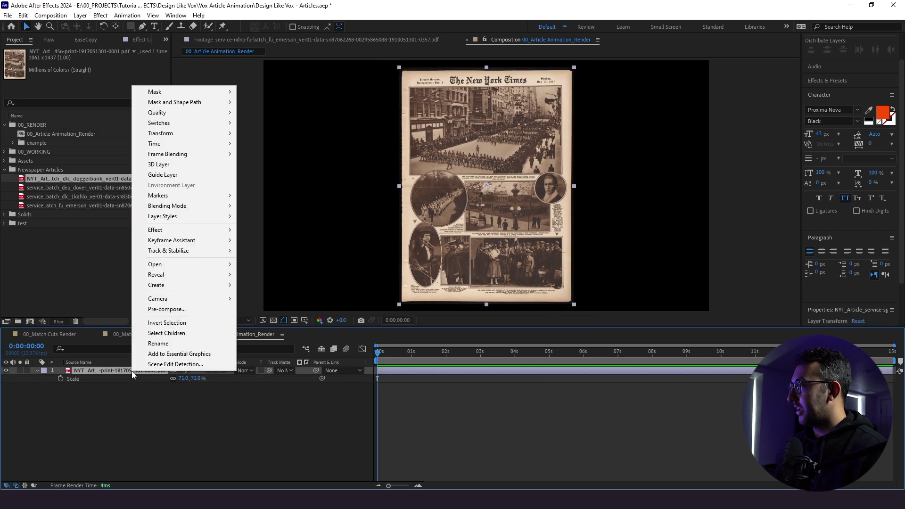
pyautogui.click(193, 309)
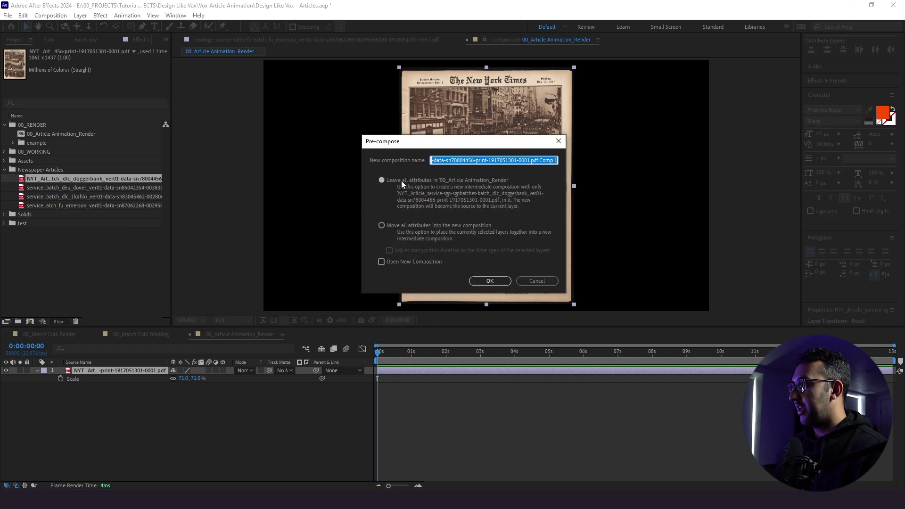
pyautogui.write('00_A')
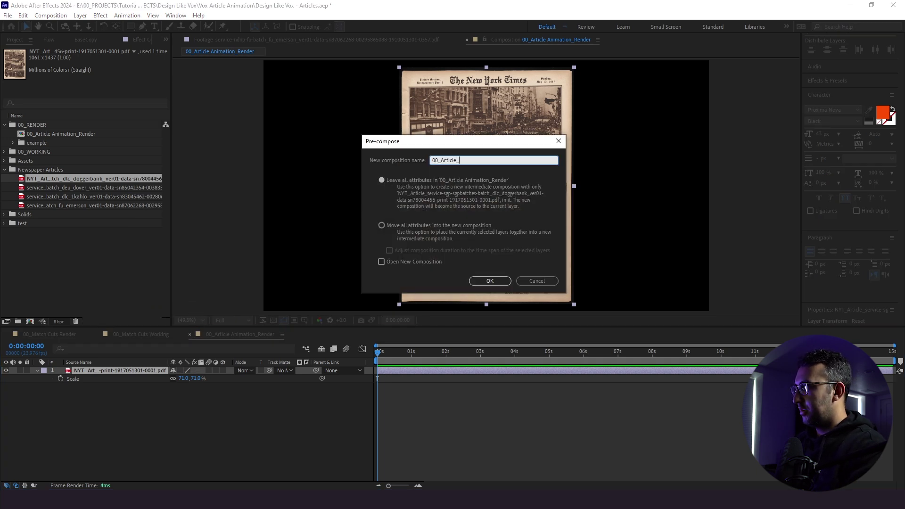
pyautogui.write('rticle_Animation')
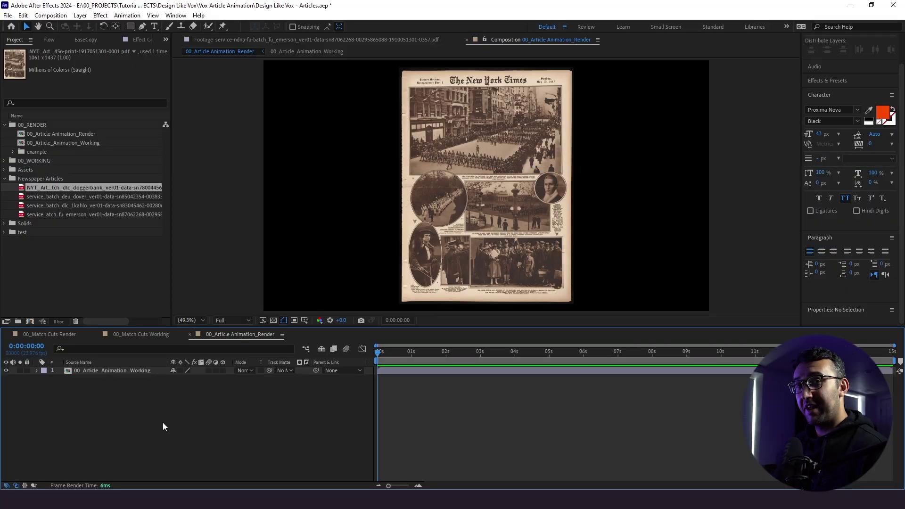
# Inside 00_Article_Animation_Working, scale the newspaper scan up to 246%.
pyautogui.doubleClick(121, 370)
pyautogui.click(99, 376)
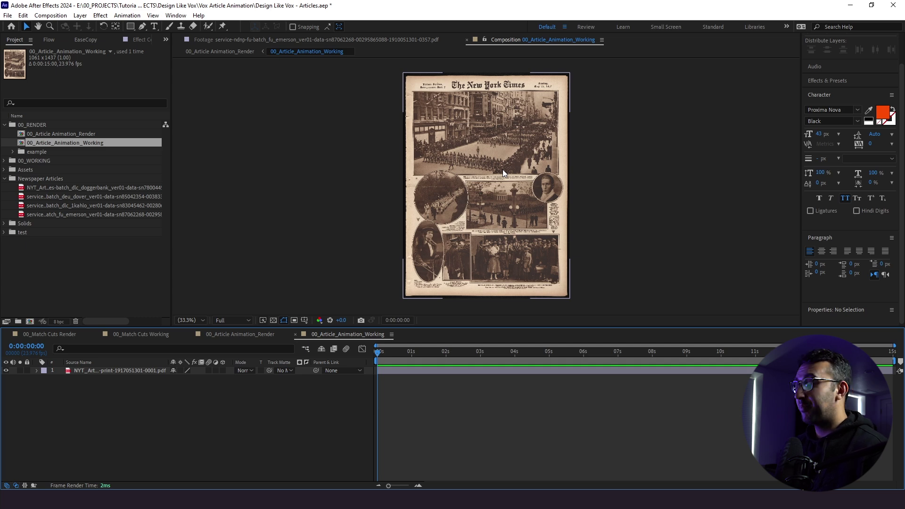
pyautogui.scroll(5, 503, 172)
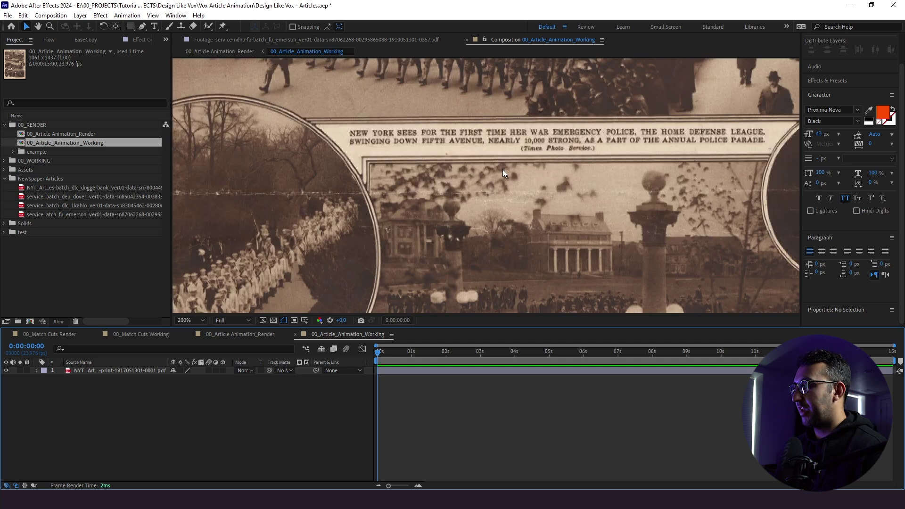
pyautogui.click(142, 370)
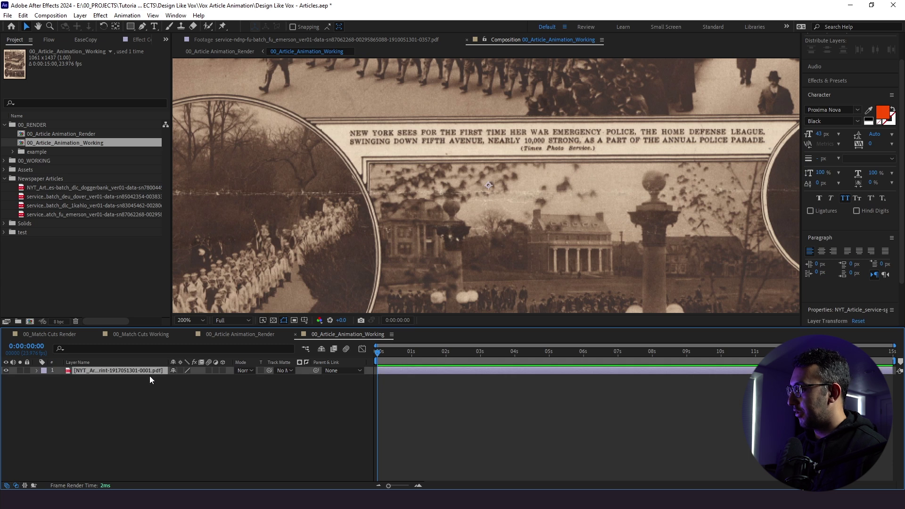
pyautogui.press('s')
pyautogui.moveTo(184, 378); pyautogui.dragTo(253, 379)
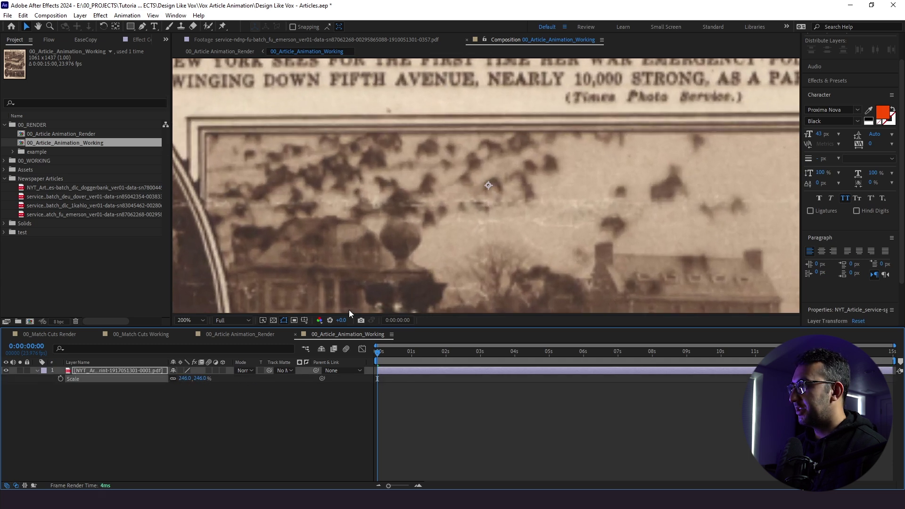
pyautogui.scroll(-1, 480, 185)
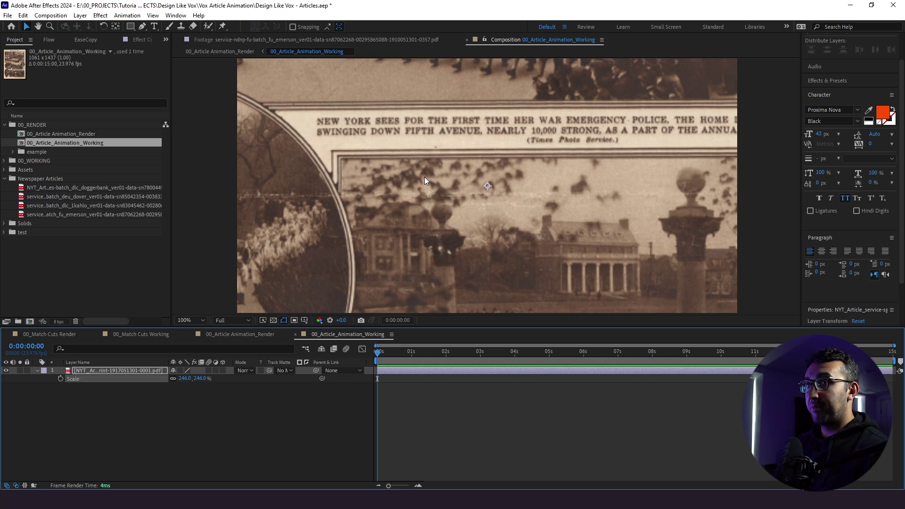
# Enable Continuously Rasterize on the scan and return to the render comp.
pyautogui.click(180, 370)
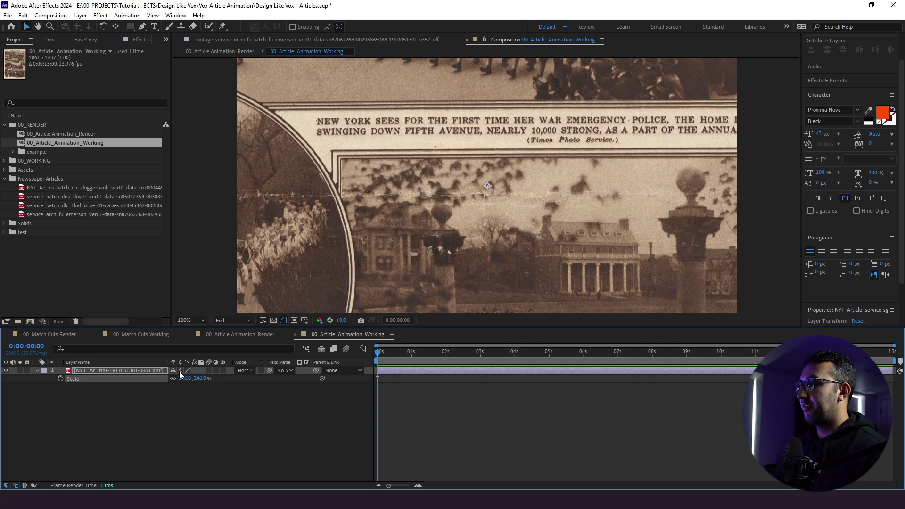
pyautogui.click(180, 371)
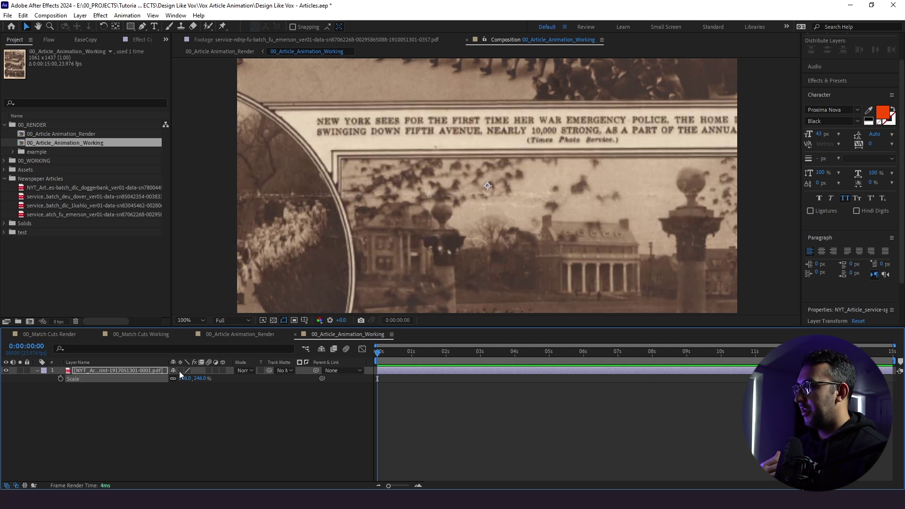
pyautogui.click(180, 371)
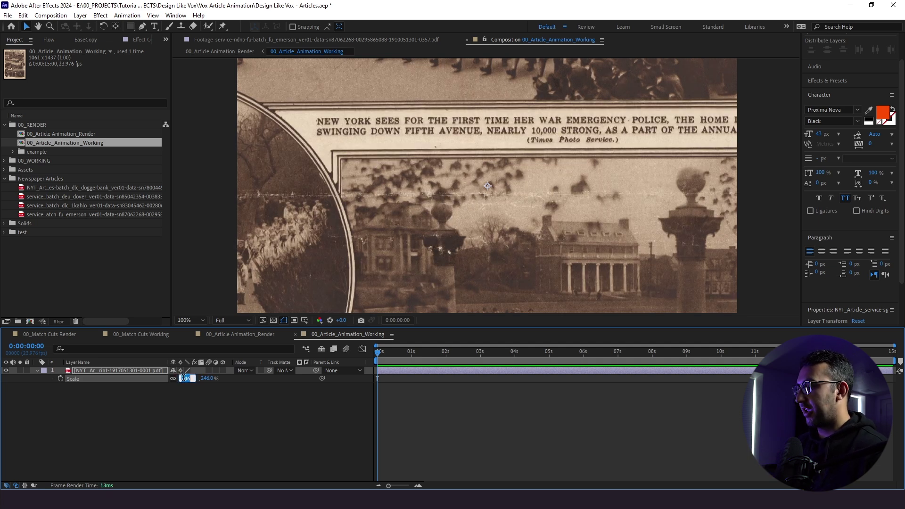
pyautogui.hotkey('shift', 'Escape')
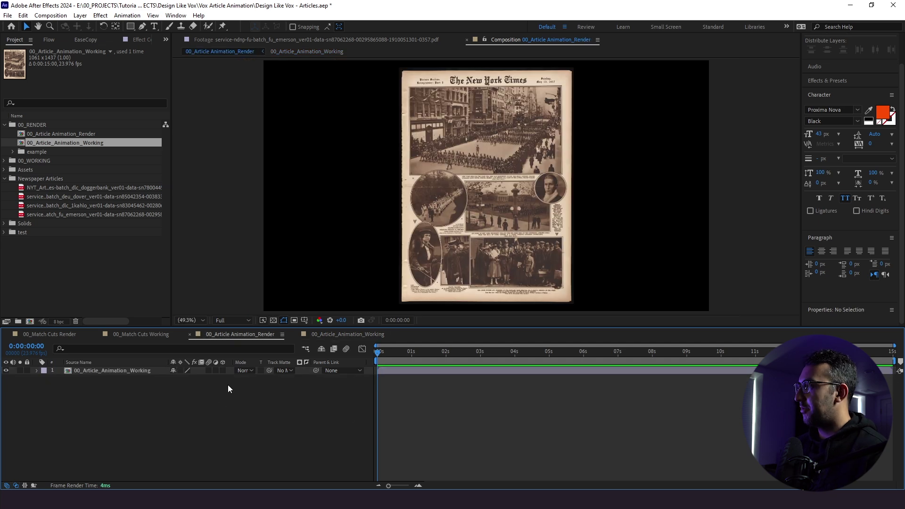
# Make the layer 3D and set Position, X and Y Rotation keyframes at 1 s.
pyautogui.click(223, 370)
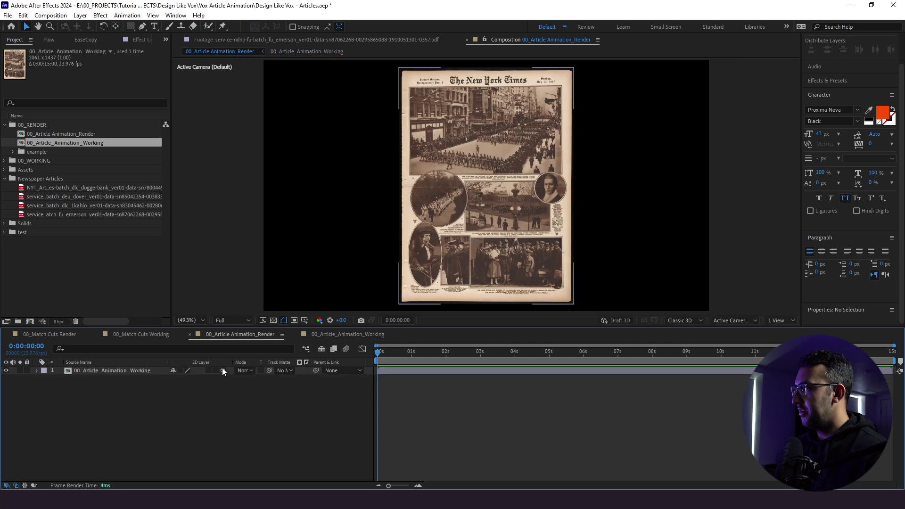
pyautogui.moveTo(398, 351); pyautogui.dragTo(411, 355)
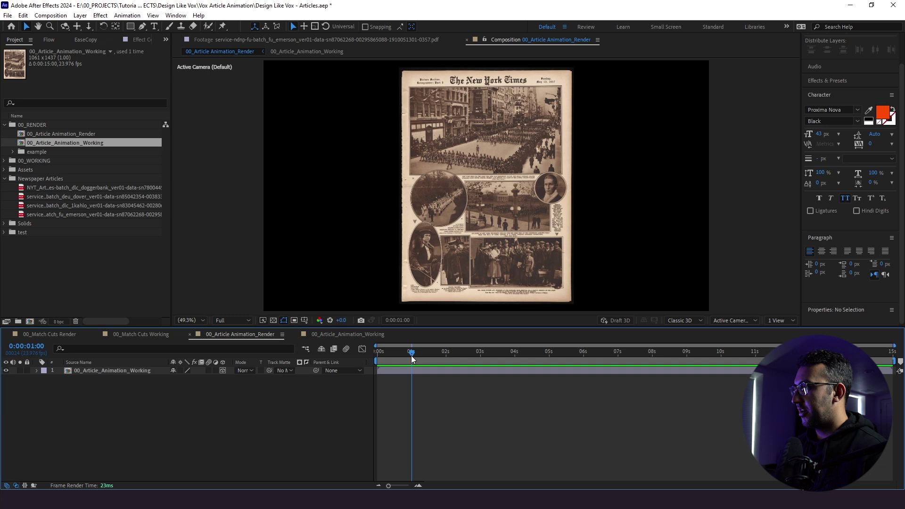
pyautogui.click(101, 370)
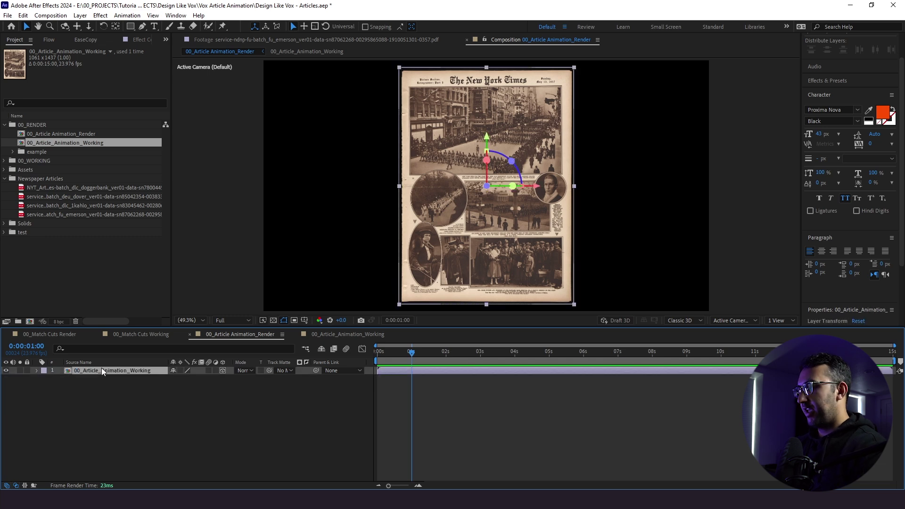
pyautogui.press('p')
pyautogui.hotkey('shift', 'r')
pyautogui.click(60, 379)
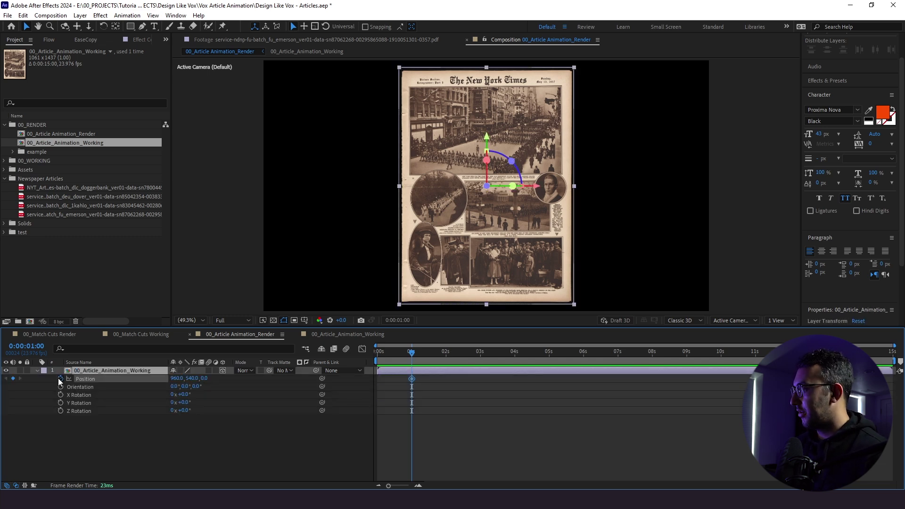
pyautogui.click(60, 395)
pyautogui.click(60, 403)
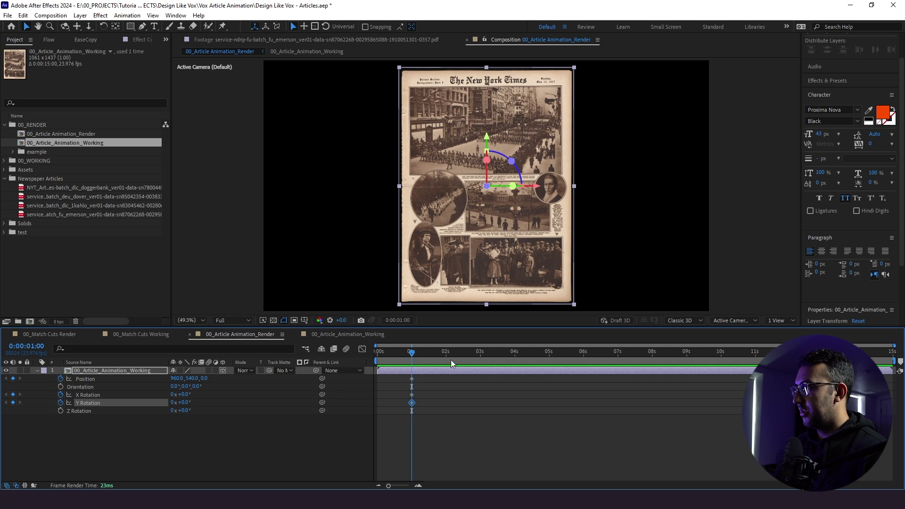
# At 3 s, push the page back in depth and frame the NYT masthead.
pyautogui.moveTo(472, 356); pyautogui.dragTo(482, 361)
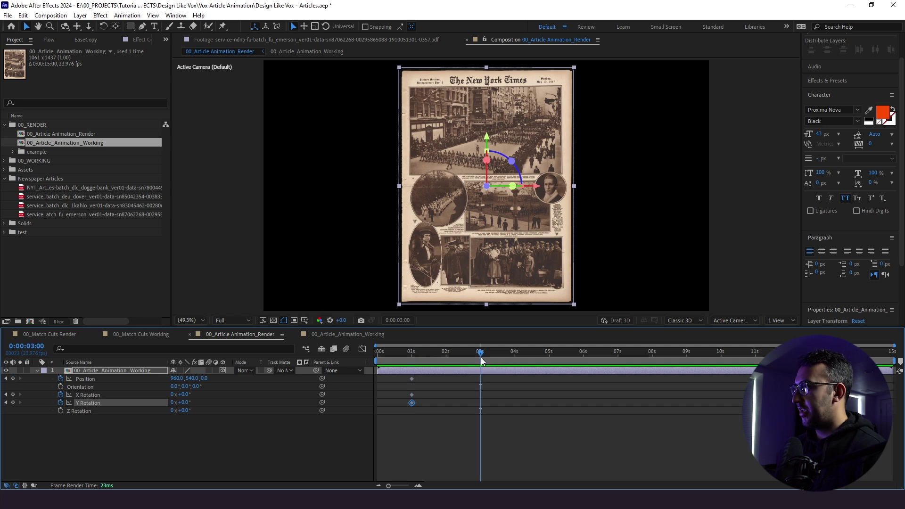
pyautogui.click(202, 379)
pyautogui.write('-458')
pyautogui.press('Return')
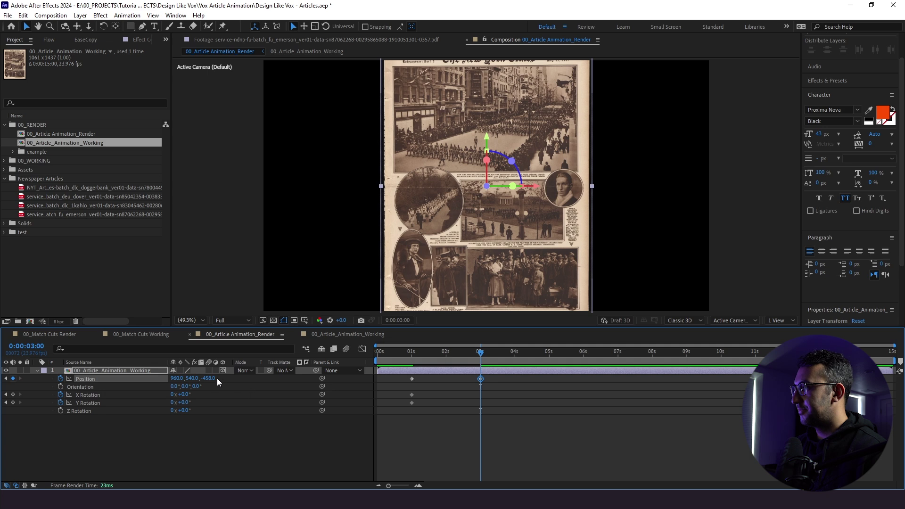
pyautogui.moveTo(212, 378); pyautogui.dragTo(160, 383)
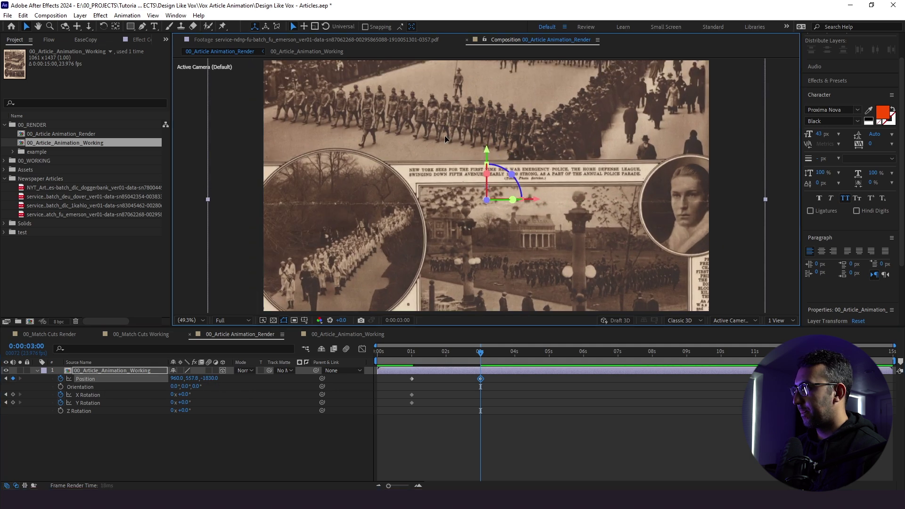
pyautogui.moveTo(446, 135); pyautogui.dragTo(445, 245)
pyautogui.moveTo(466, 96); pyautogui.dragTo(465, 257)
pyautogui.moveTo(216, 381); pyautogui.dragTo(207, 381)
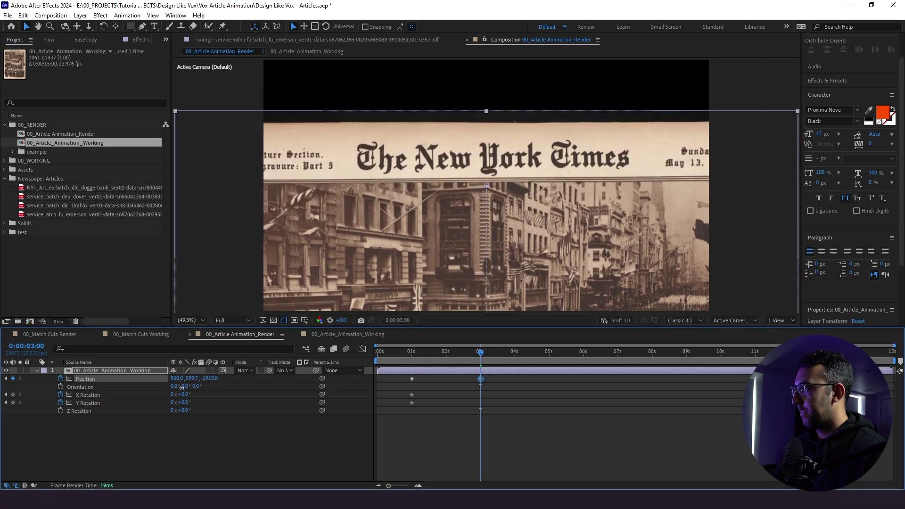
# Tilt the page to X Rotation -15° and Y Rotation -30°, Z position -2073.
pyautogui.click(185, 395)
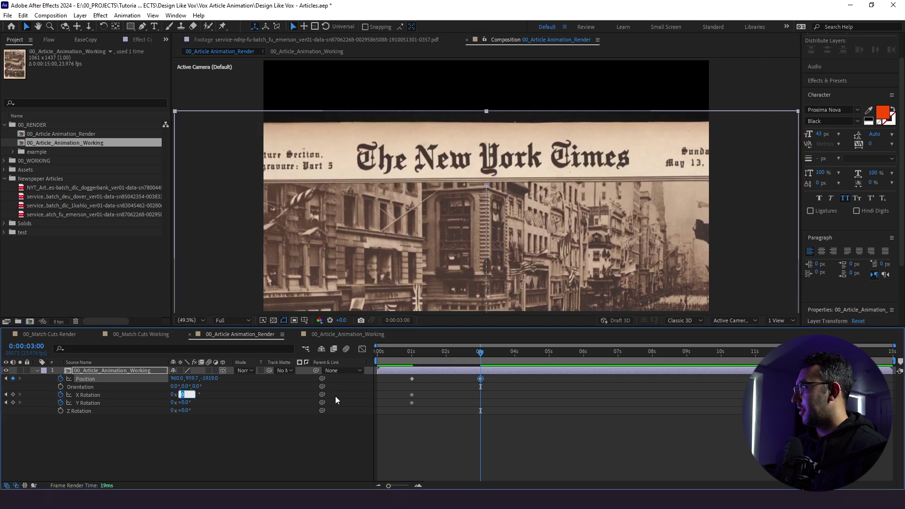
pyautogui.write('-15.')
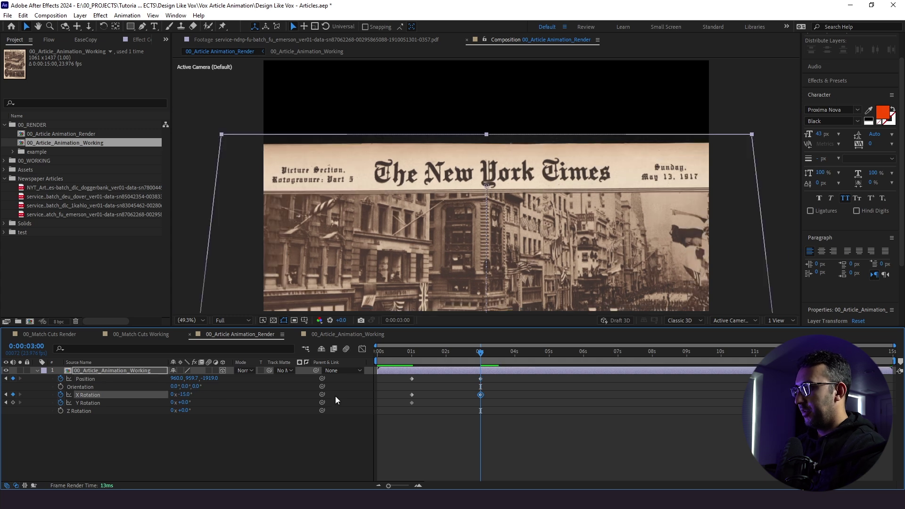
pyautogui.press('Return')
pyautogui.click(185, 402)
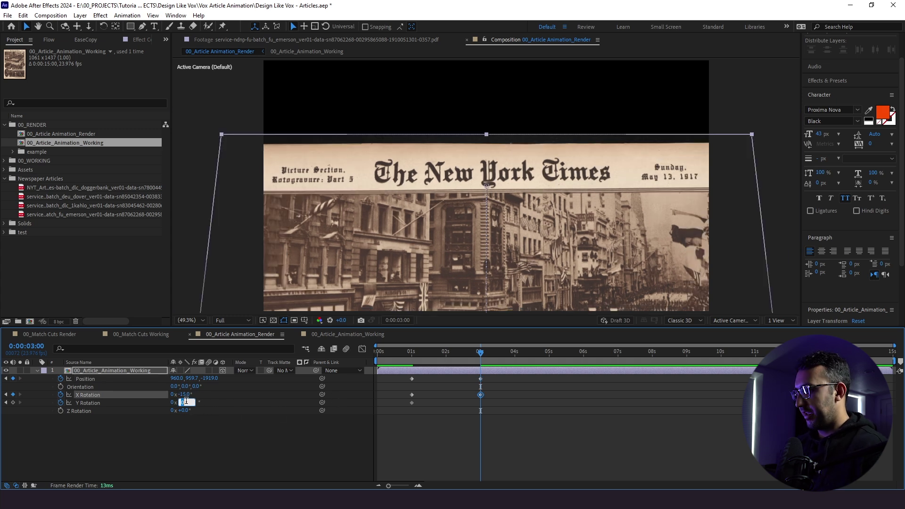
pyautogui.write('-30')
pyautogui.press('Return')
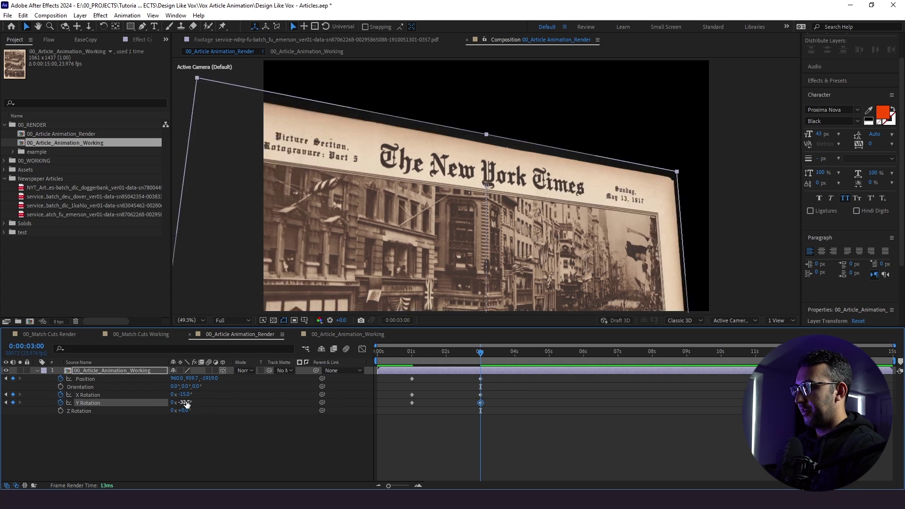
pyautogui.moveTo(210, 378); pyautogui.dragTo(178, 379)
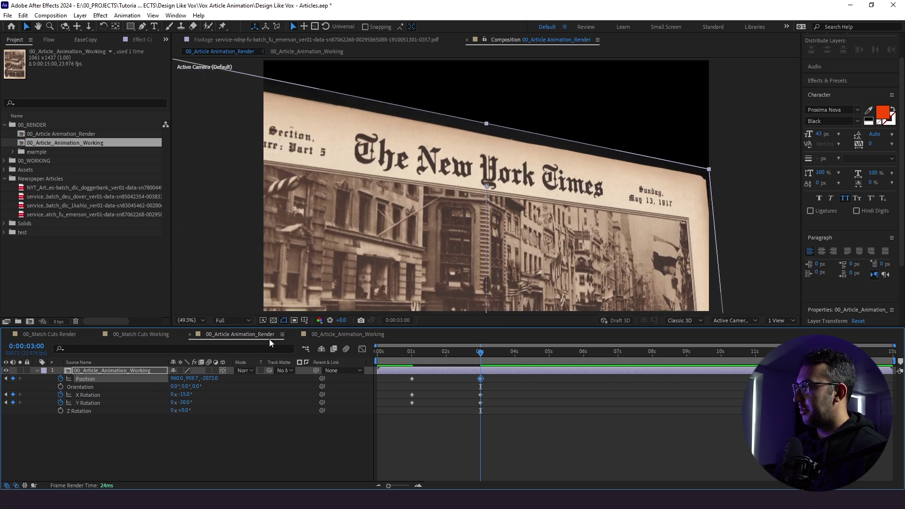
# Show a proportional thirds grid and nudge the newspaper slightly right and down.
pyautogui.click(304, 323)
pyautogui.click(312, 342)
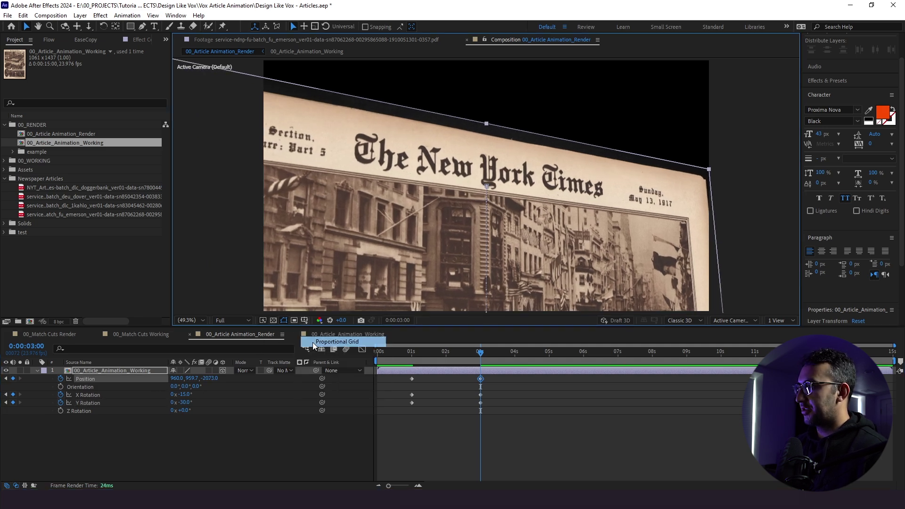
pyautogui.moveTo(413, 183)
pyautogui.mouseDown()
pyautogui.moveTo(433, 193)
pyautogui.moveTo(422, 196)
pyautogui.mouseUp()
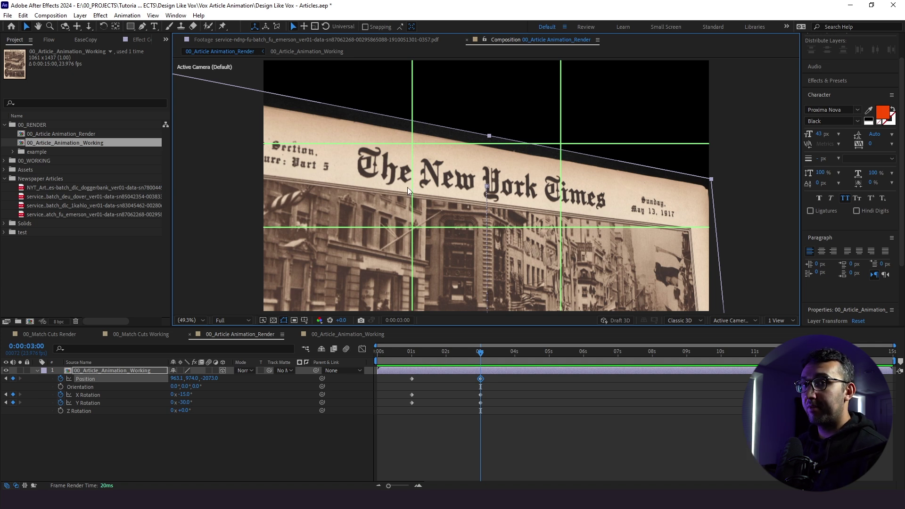
# Check the Grids & Guides preferences, then close the Preferences dialog.
pyautogui.click(22, 15)
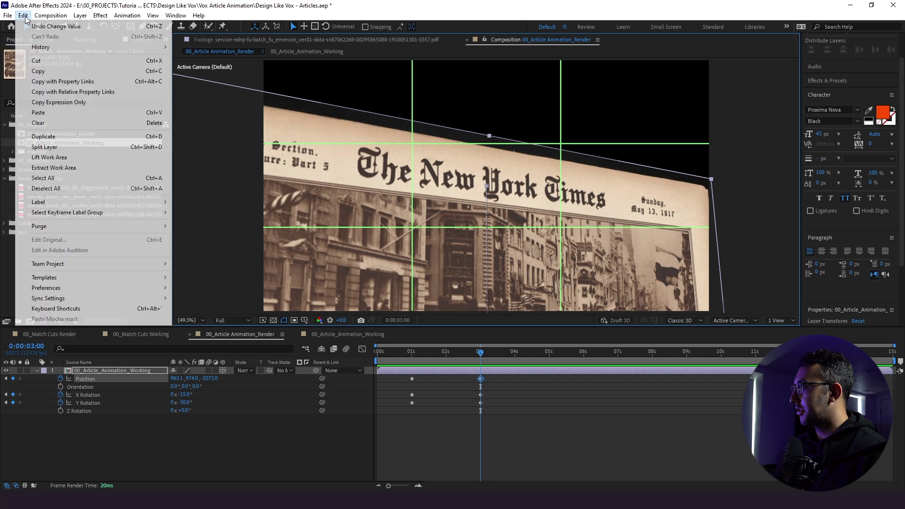
pyautogui.moveTo(125, 288)
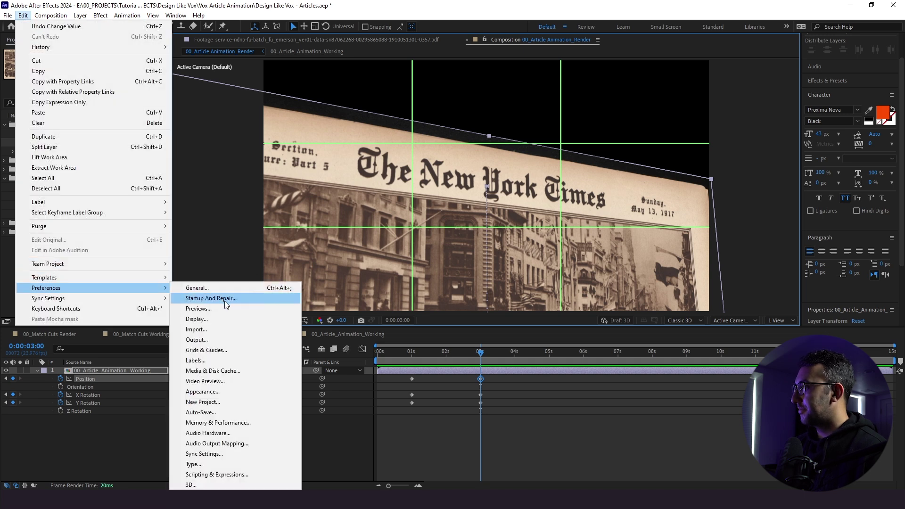
pyautogui.click(231, 371)
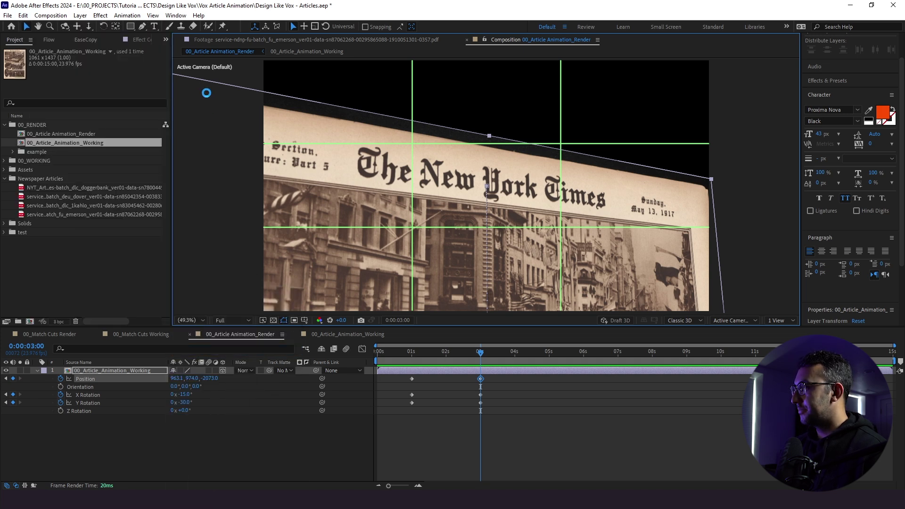
pyautogui.moveTo(206, 105); pyautogui.dragTo(194, 68)
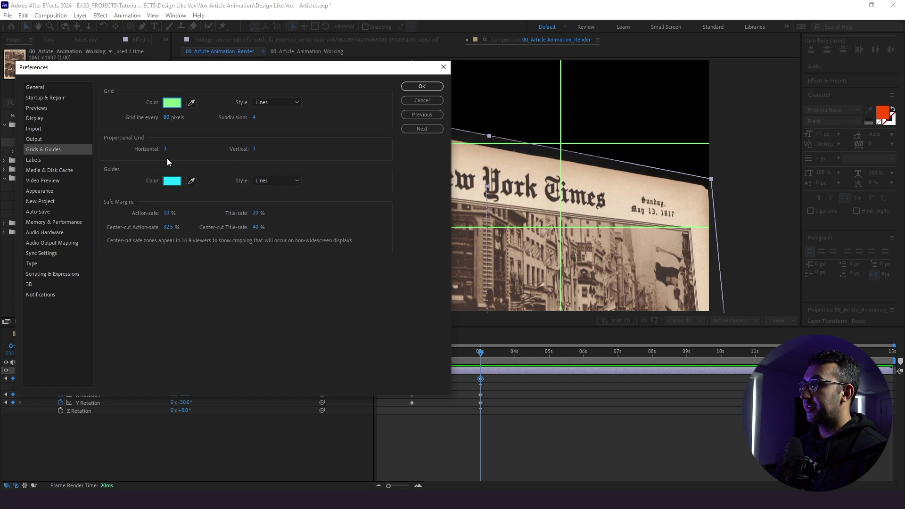
pyautogui.click(420, 86)
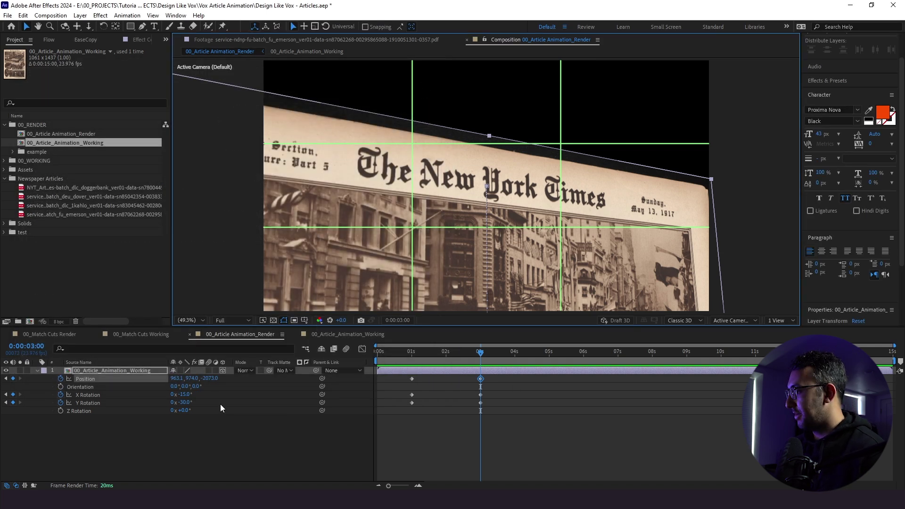
# Push the page closer in depth and preview the move onto the masthead.
pyautogui.moveTo(209, 378); pyautogui.dragTo(185, 378)
pyautogui.click(437, 395)
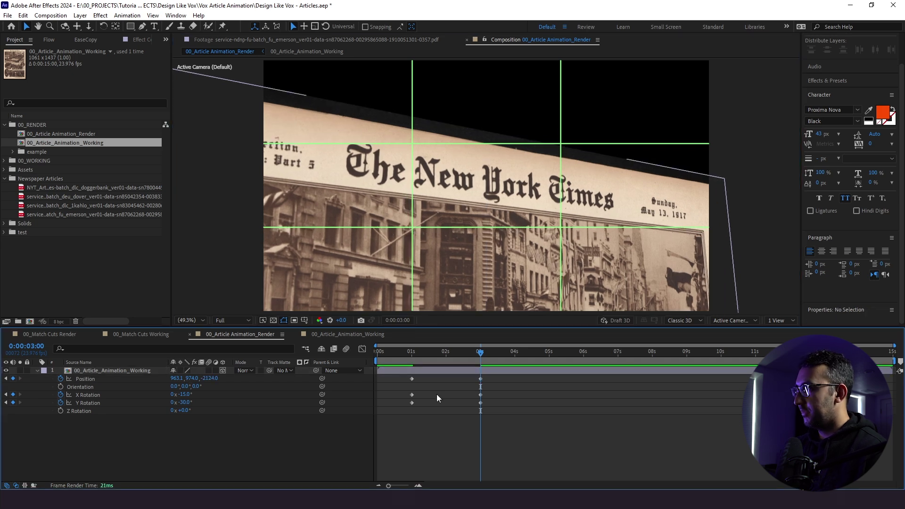
pyautogui.click(399, 361)
pyautogui.moveTo(399, 361); pyautogui.dragTo(584, 361)
# At 6 s, frame the parade caption and flip rotation to X +15°, Y +30°.
pyautogui.click(505, 236)
pyautogui.moveTo(505, 245); pyautogui.dragTo(592, 200)
pyautogui.moveTo(521, 278); pyautogui.dragTo(544, 92)
pyautogui.click(190, 394)
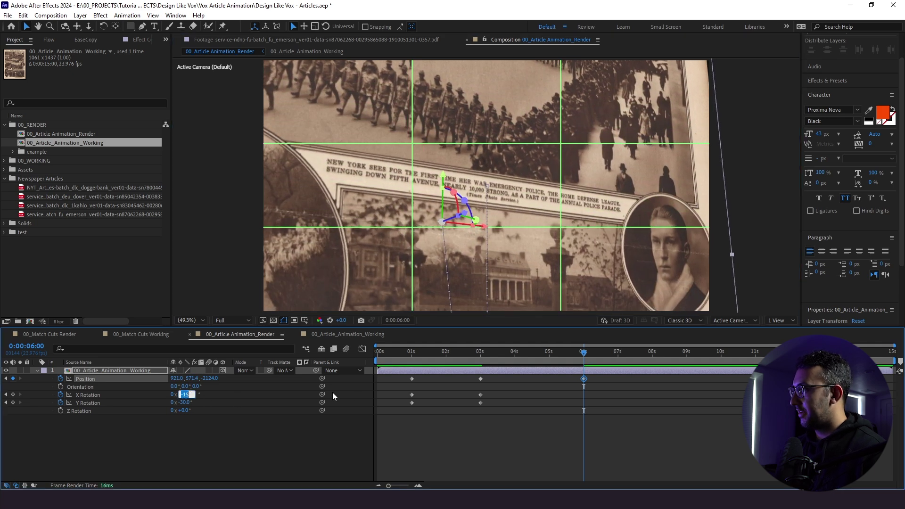
pyautogui.press('Left')
pyautogui.press('Delete')
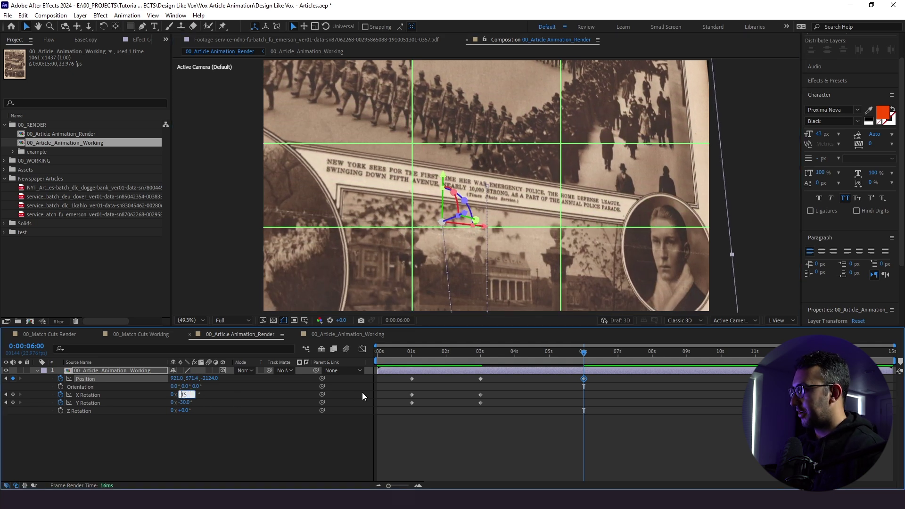
pyautogui.click(188, 451)
pyautogui.click(185, 403)
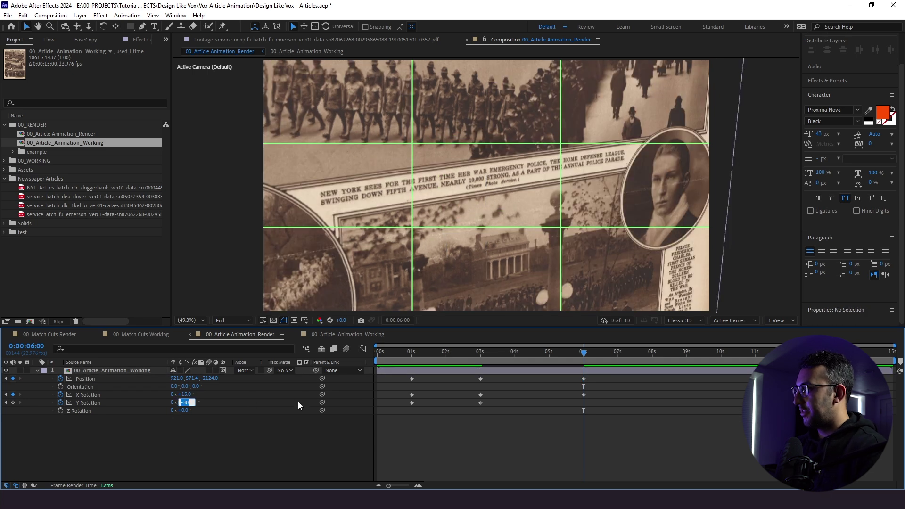
pyautogui.press('Left')
pyautogui.press('Delete')
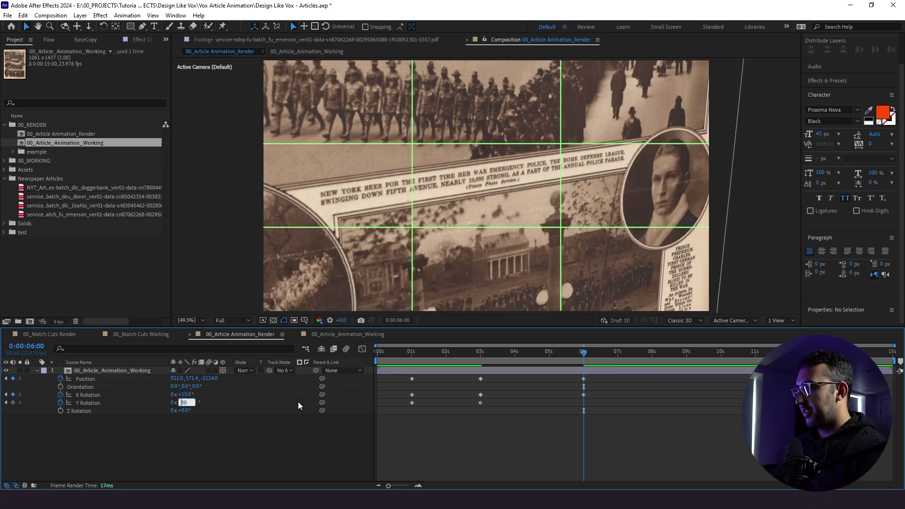
pyautogui.click(245, 432)
# Refine the 6 s framing and depth, then frame the lower-left photos at 9 s.
pyautogui.moveTo(565, 187); pyautogui.dragTo(537, 185)
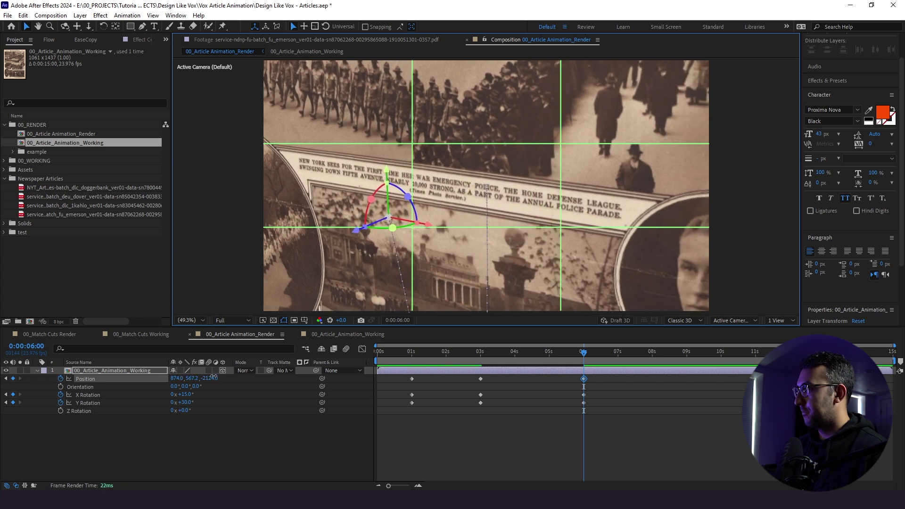
pyautogui.moveTo(212, 378); pyautogui.dragTo(241, 378)
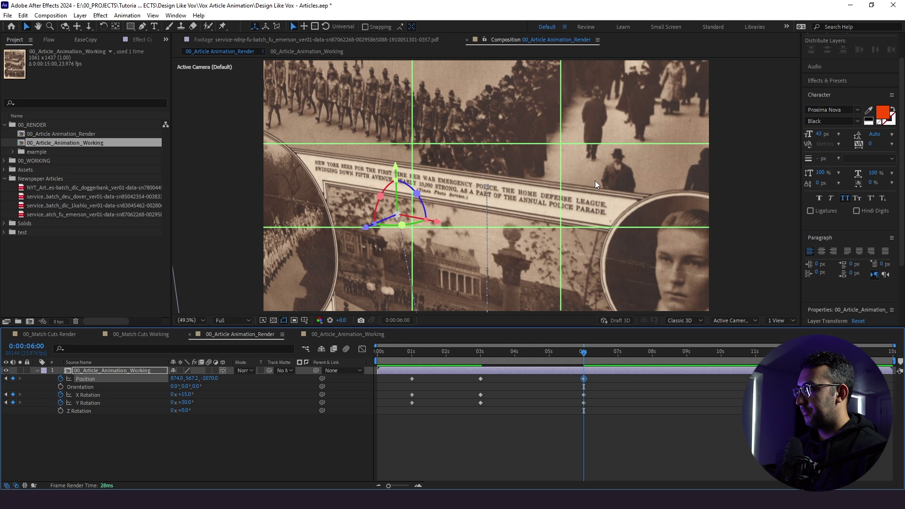
pyautogui.moveTo(594, 180); pyautogui.dragTo(611, 191)
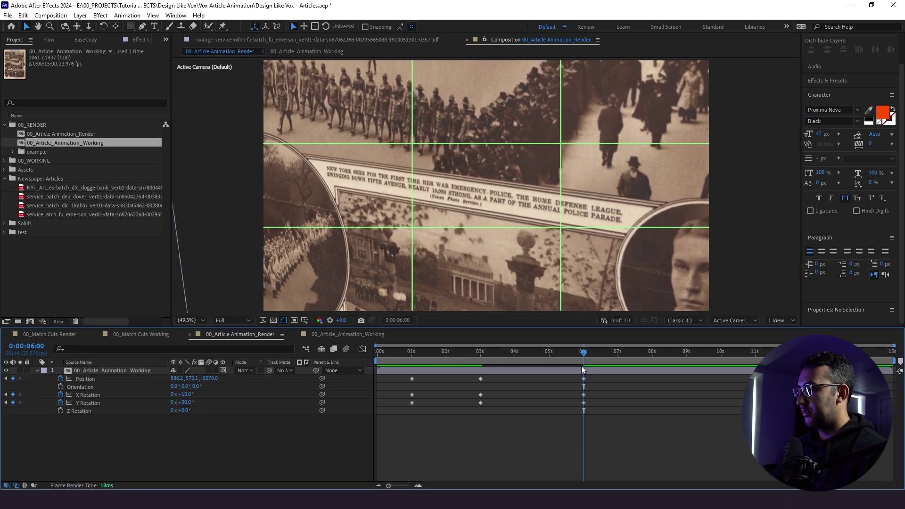
pyautogui.moveTo(609, 360); pyautogui.dragTo(687, 371)
pyautogui.moveTo(468, 251); pyautogui.dragTo(518, 166)
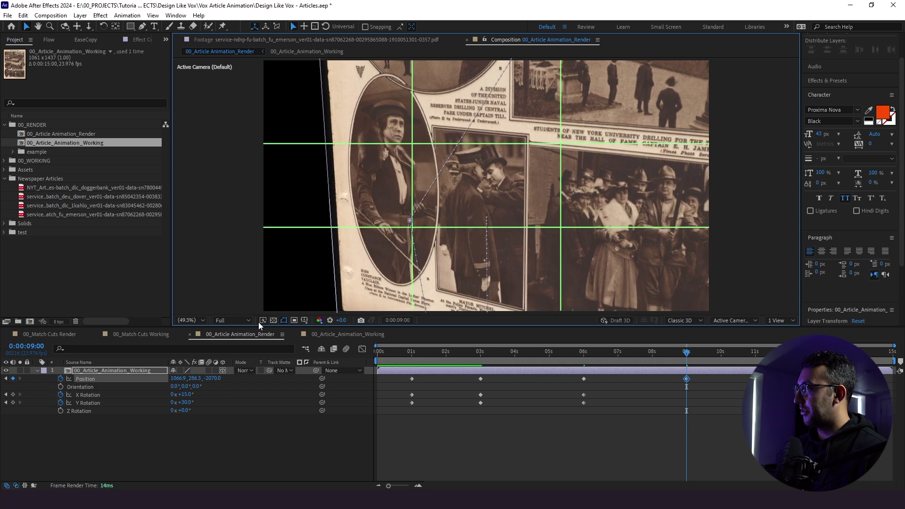
# At 9 s, set Y Rotation to -30° and X Rotation to -15°.
pyautogui.click(183, 402)
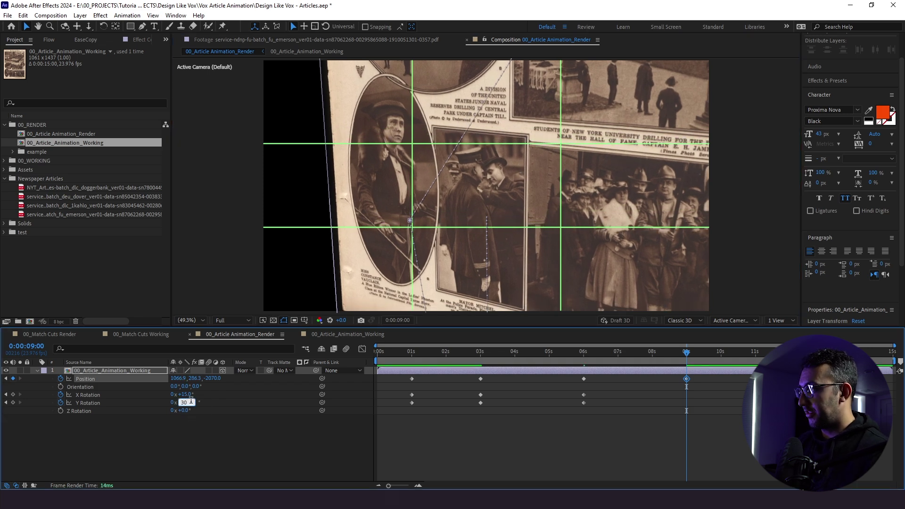
pyautogui.write('-30')
pyautogui.press('Return')
pyautogui.click(183, 395)
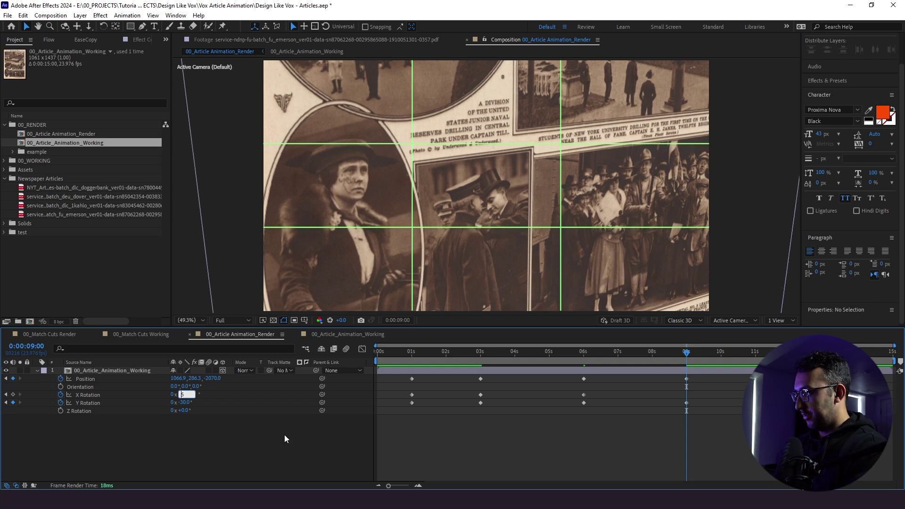
pyautogui.write('-1')
pyautogui.press('Return')
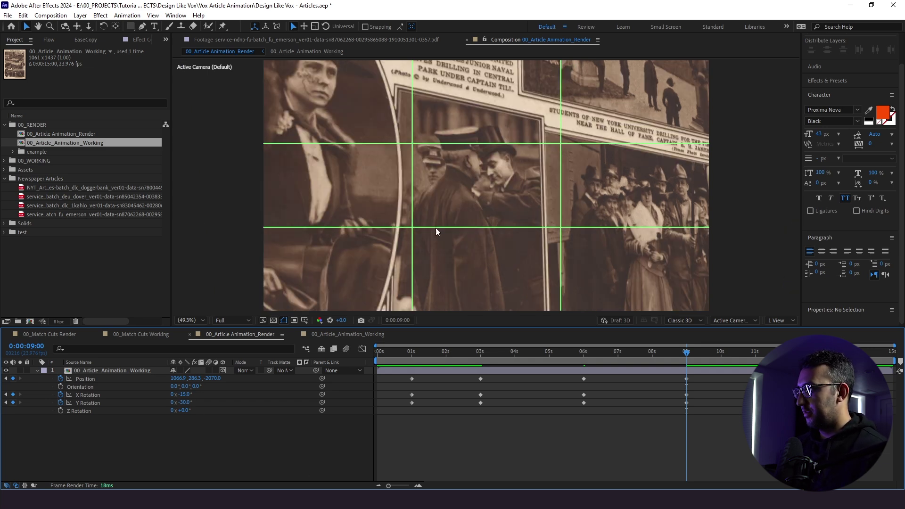
# Reposition the page and push in to about Z -2193 on the top-hat men.
pyautogui.moveTo(437, 232); pyautogui.dragTo(466, 225)
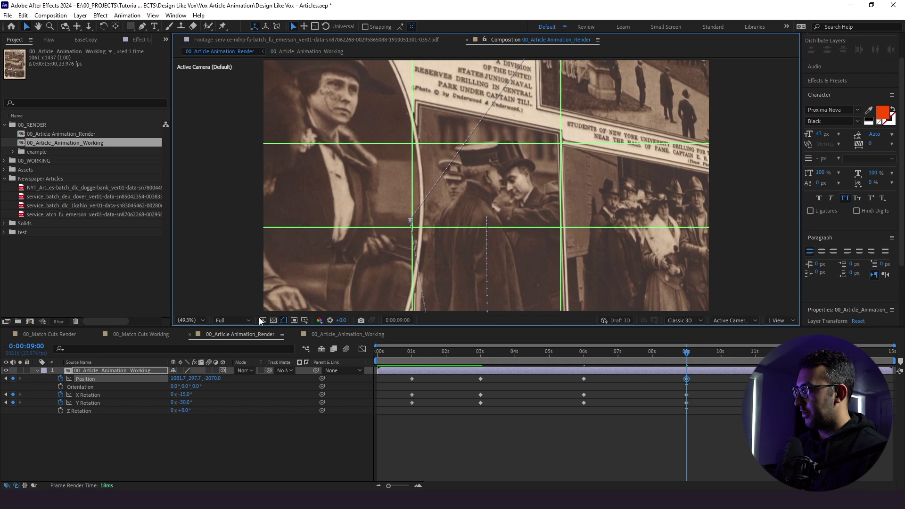
pyautogui.moveTo(216, 379); pyautogui.dragTo(160, 381)
pyautogui.moveTo(502, 193); pyautogui.dragTo(486, 196)
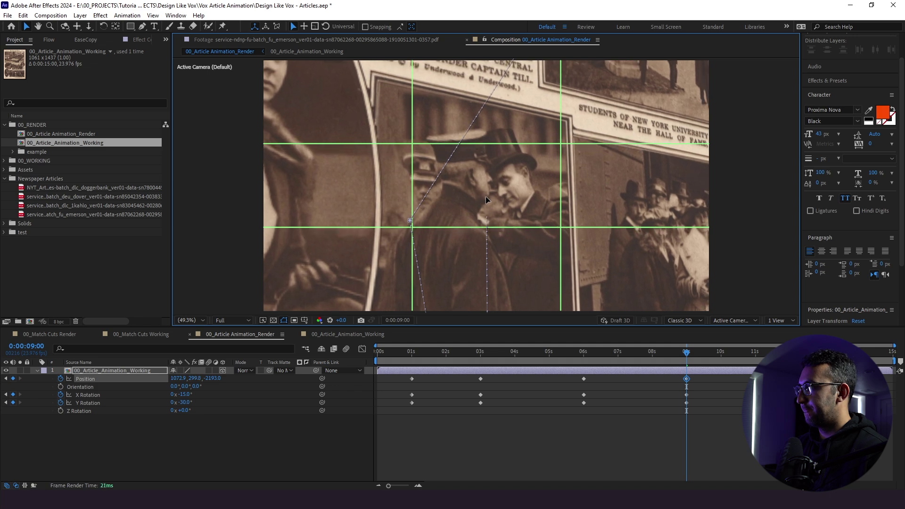
pyautogui.click(418, 425)
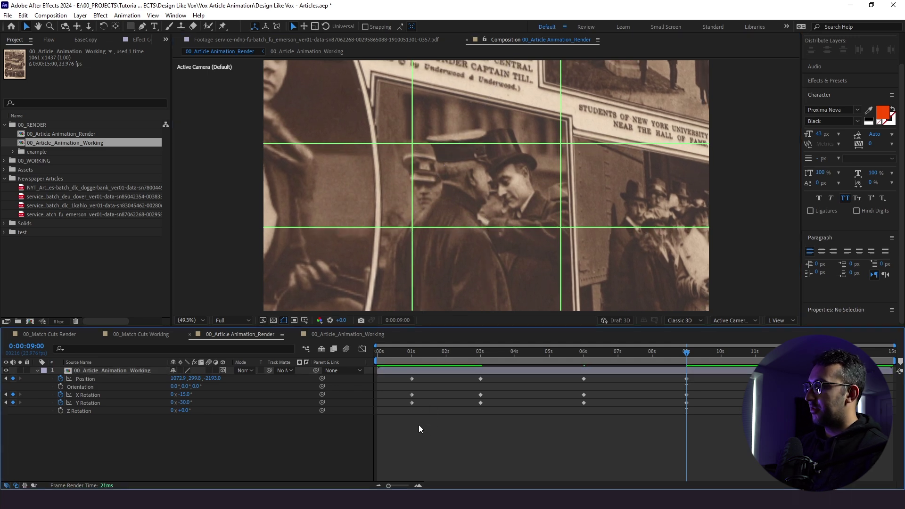
# Paste the 1 s keyframe values at 12 s so the page ends flat.
pyautogui.moveTo(419, 427); pyautogui.dragTo(397, 375)
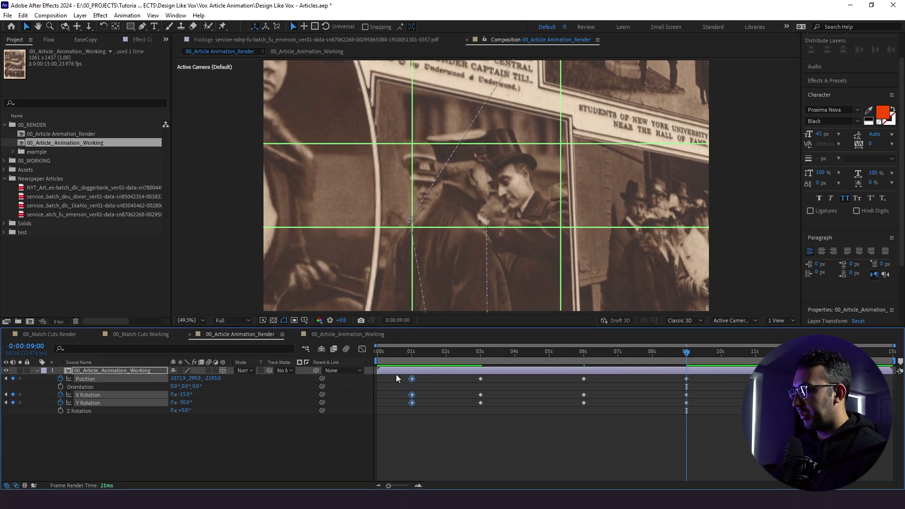
pyautogui.moveTo(687, 357); pyautogui.dragTo(788, 361)
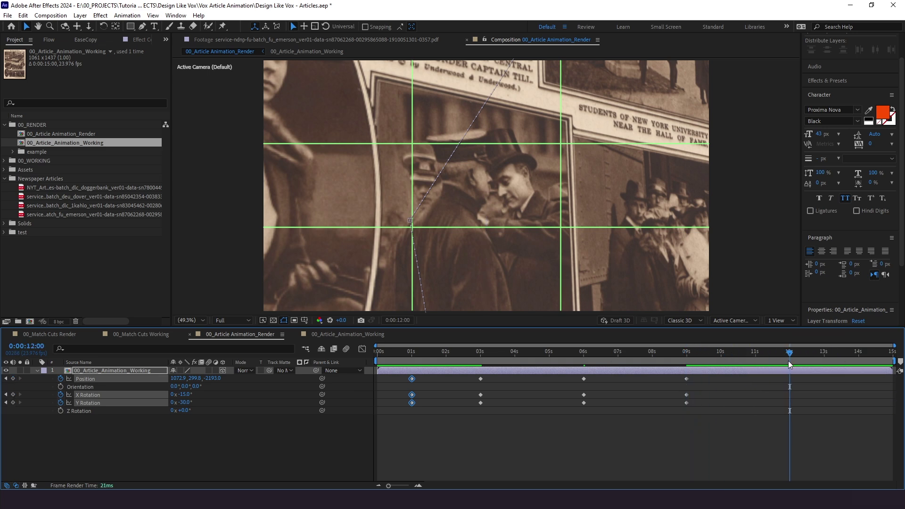
pyautogui.hotkey('ctrl', 'v')
# Preview the newspaper animation from the start.
pyautogui.click(846, 418)
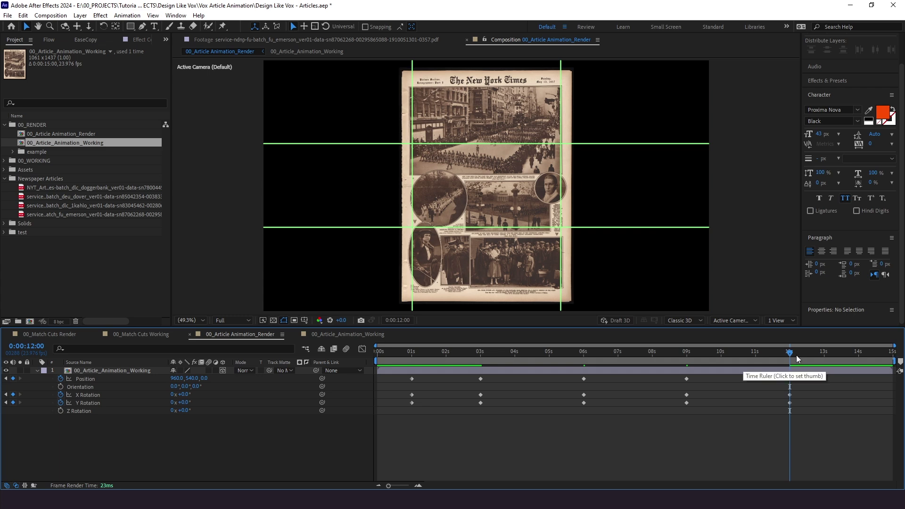
pyautogui.moveTo(797, 360); pyautogui.dragTo(370, 395)
pyautogui.press('space')
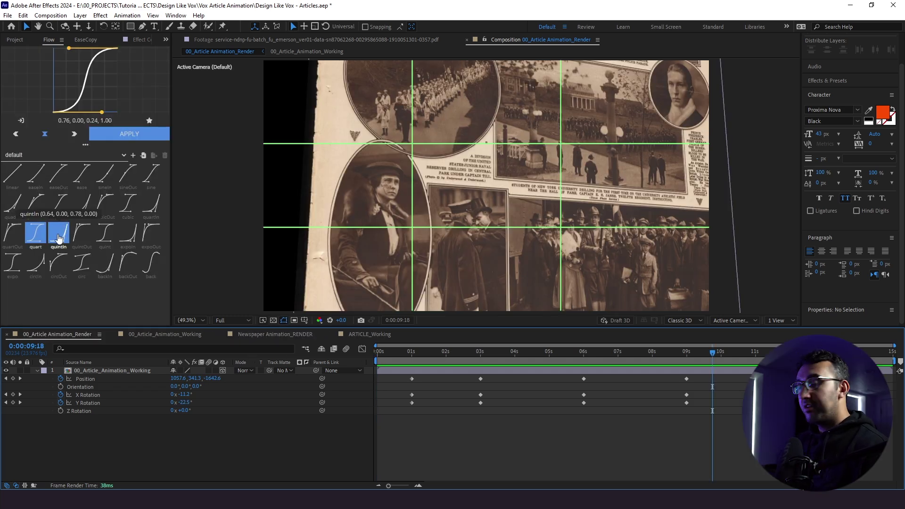
# Apply the Flow smooth ease curve to all the page's move keyframes and preview.
pyautogui.moveTo(749, 445); pyautogui.dragTo(383, 376)
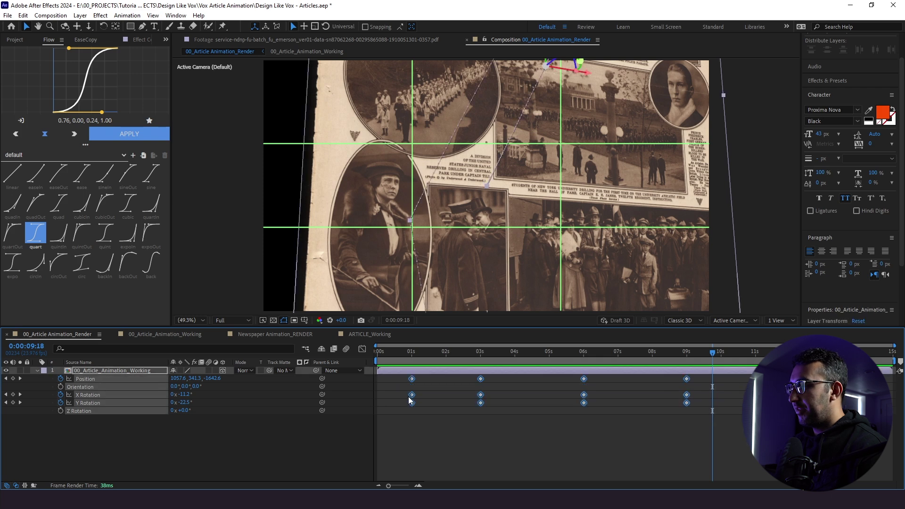
pyautogui.rightClick(413, 377)
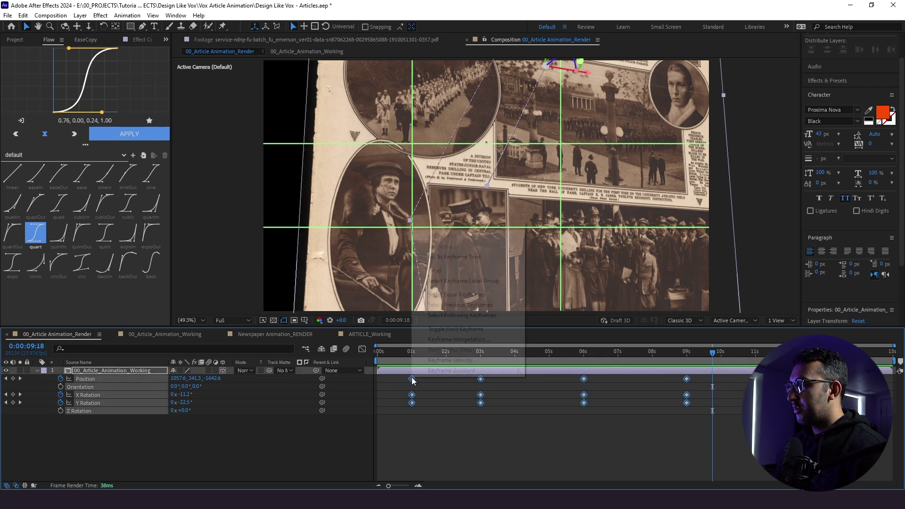
pyautogui.moveTo(450, 371)
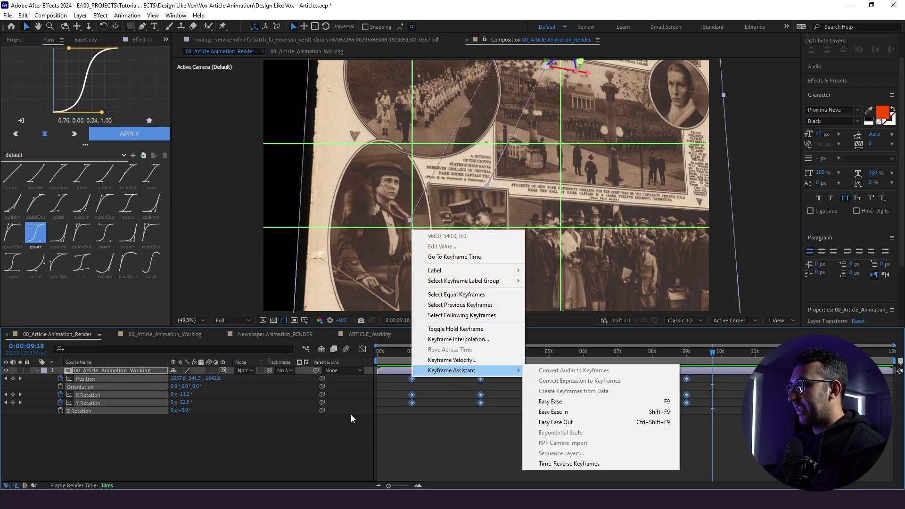
pyautogui.click(282, 442)
pyautogui.moveTo(439, 426); pyautogui.dragTo(381, 376)
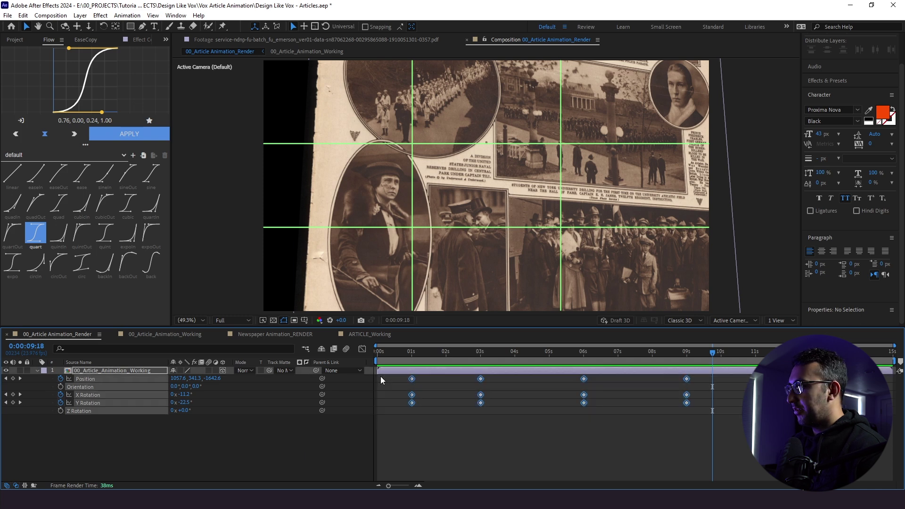
pyautogui.click(122, 134)
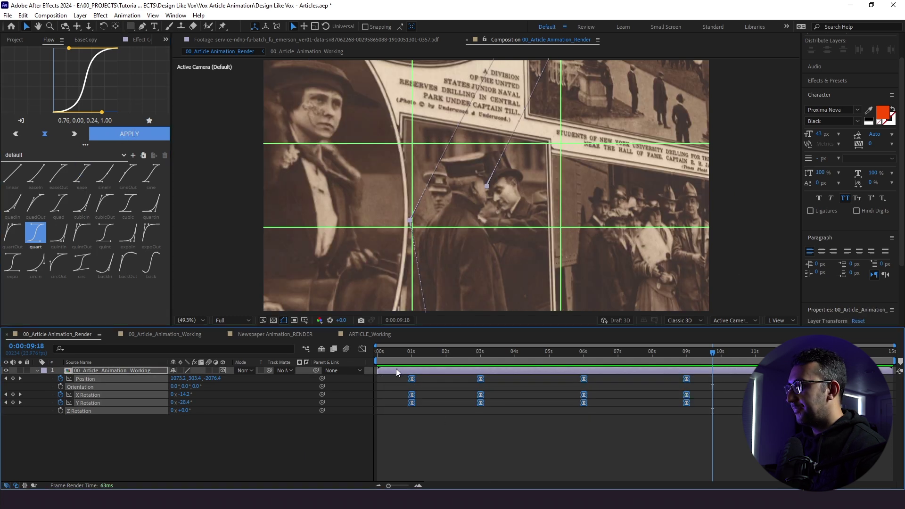
pyautogui.moveTo(398, 352); pyautogui.dragTo(418, 352)
pyautogui.press('space')
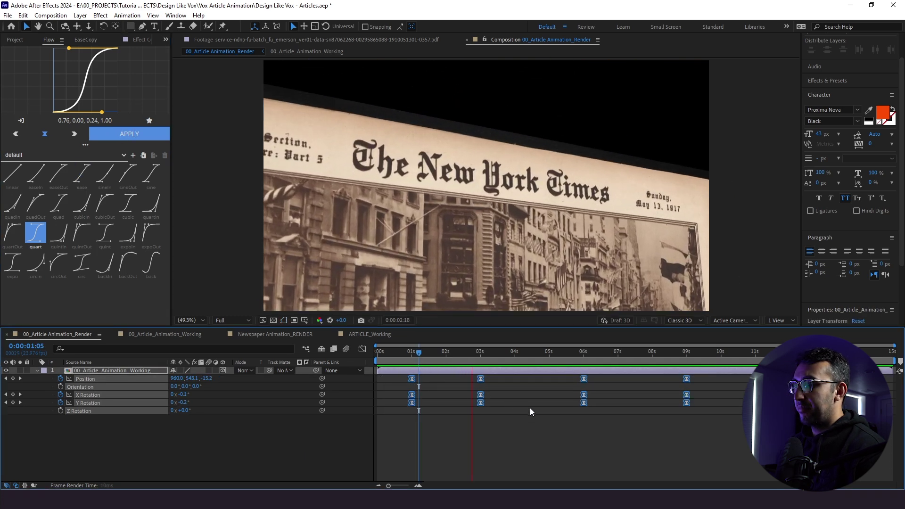
# Shift the 6 s and 9 s keyframes a second earlier to 5 s and 8 s, then preview.
pyautogui.click(593, 434)
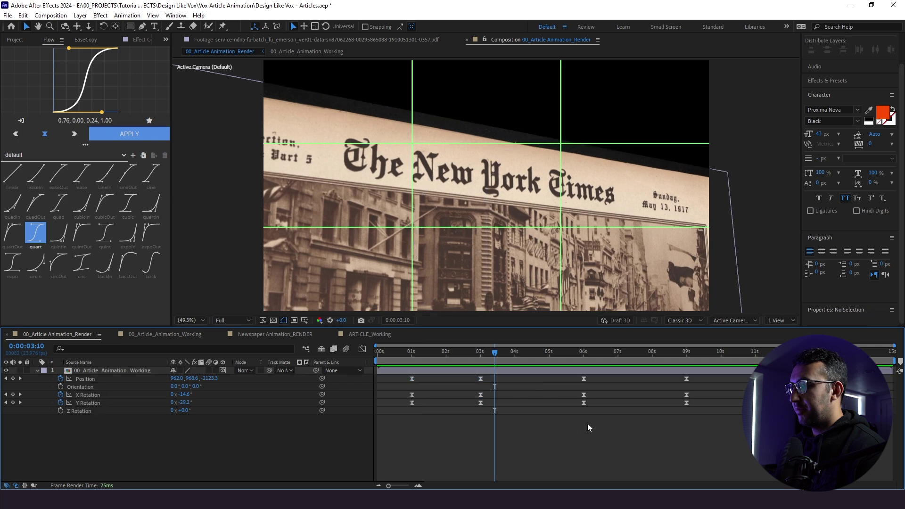
pyautogui.moveTo(747, 434); pyautogui.dragTo(550, 383)
pyautogui.moveTo(481, 363); pyautogui.dragTo(463, 360)
pyautogui.press('space')
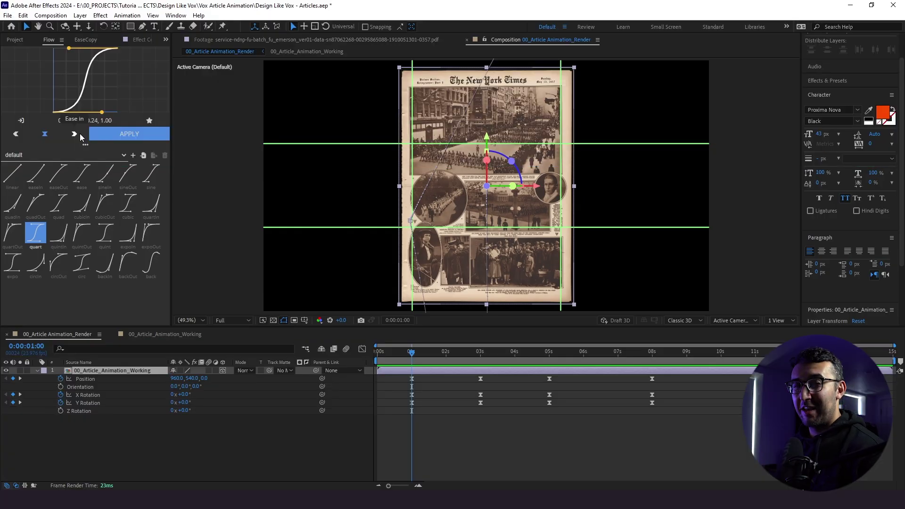
# At 0:00:01:12, draw a Pen-tool stroke across the masthead in the working comp.
pyautogui.click(429, 360)
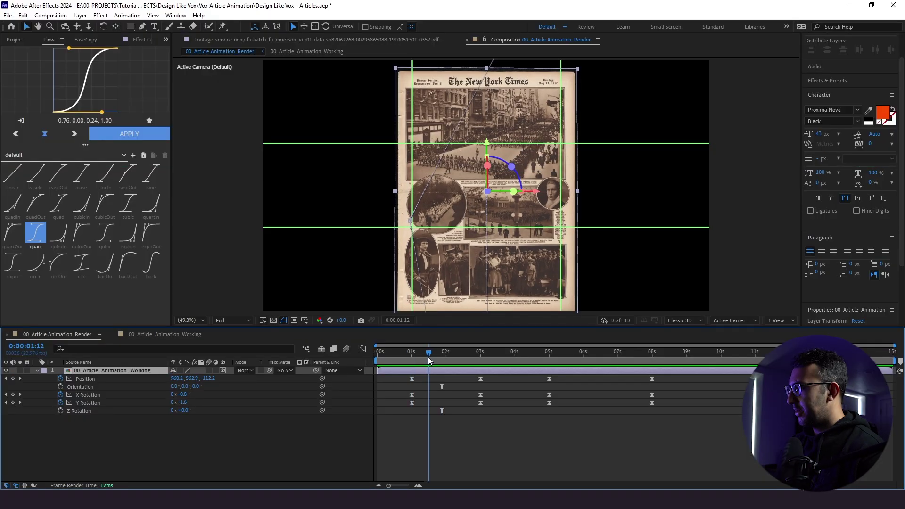
pyautogui.doubleClick(103, 371)
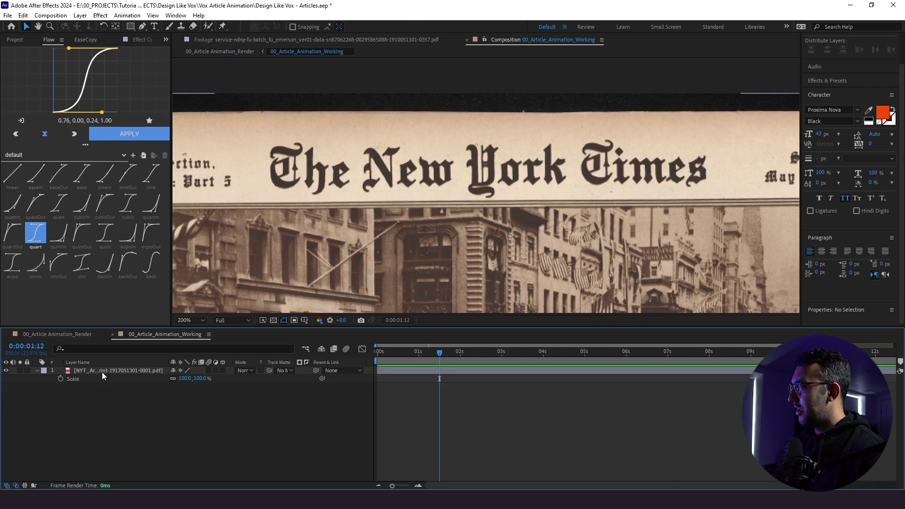
pyautogui.click(142, 27)
pyautogui.click(256, 173)
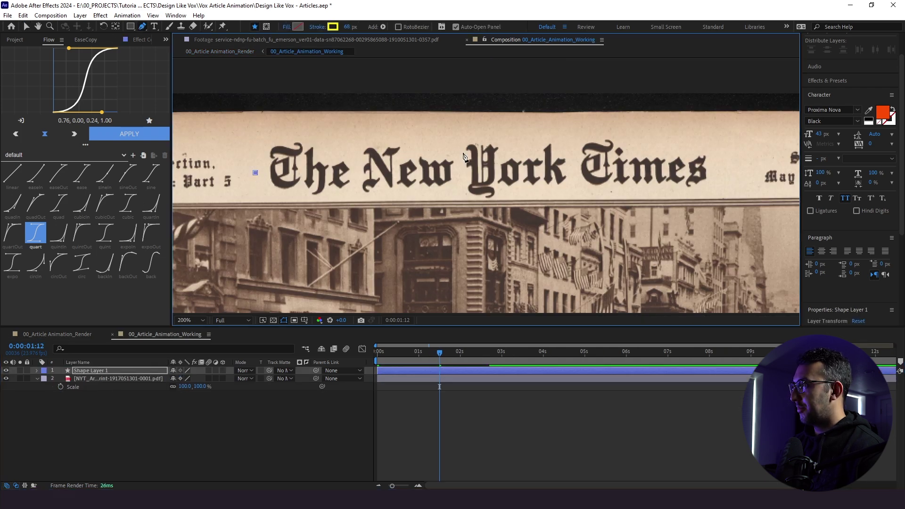
pyautogui.click(725, 165)
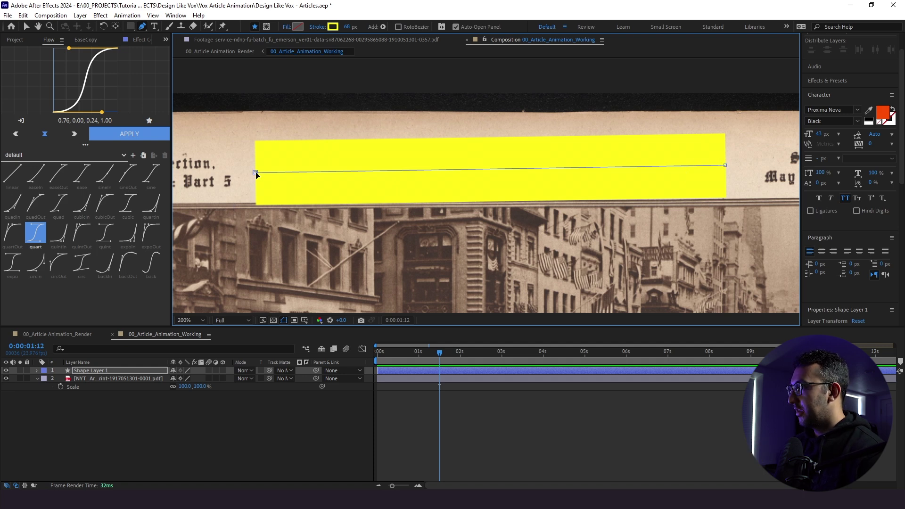
pyautogui.press('Up')
pyautogui.press('Up')
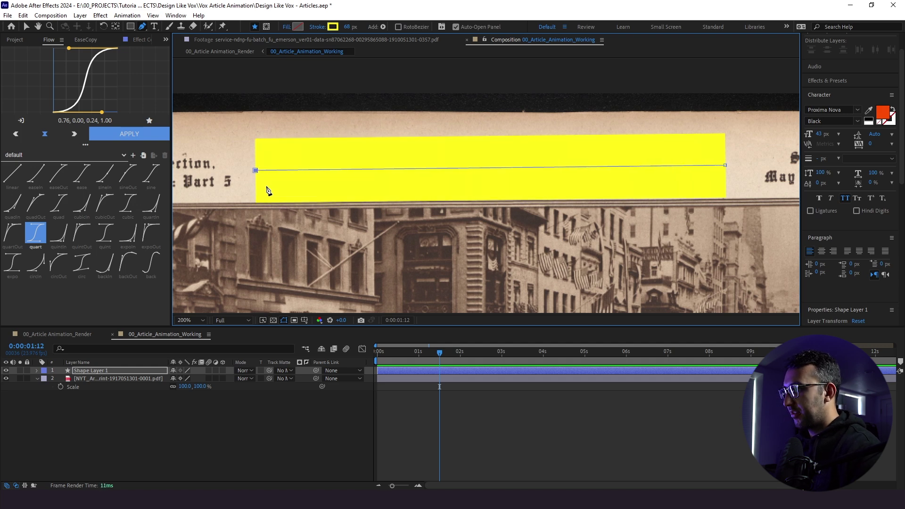
# Rename the new shape layer to Highlighter.
pyautogui.click(137, 415)
pyautogui.click(81, 373)
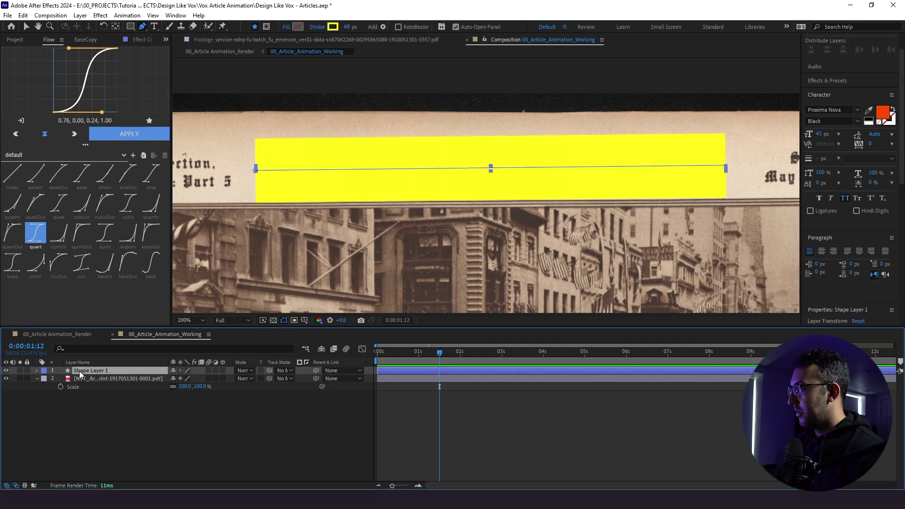
pyautogui.press('Return')
pyautogui.write('Highlighter')
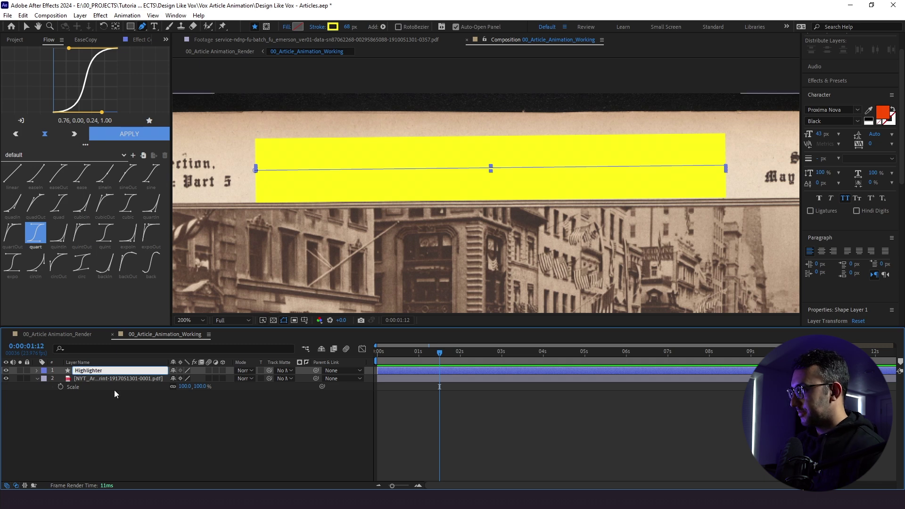
pyautogui.click(74, 421)
# Add Trim Paths, keyframing End at 0% at 1:12 and Start at 1:22.
pyautogui.click(37, 371)
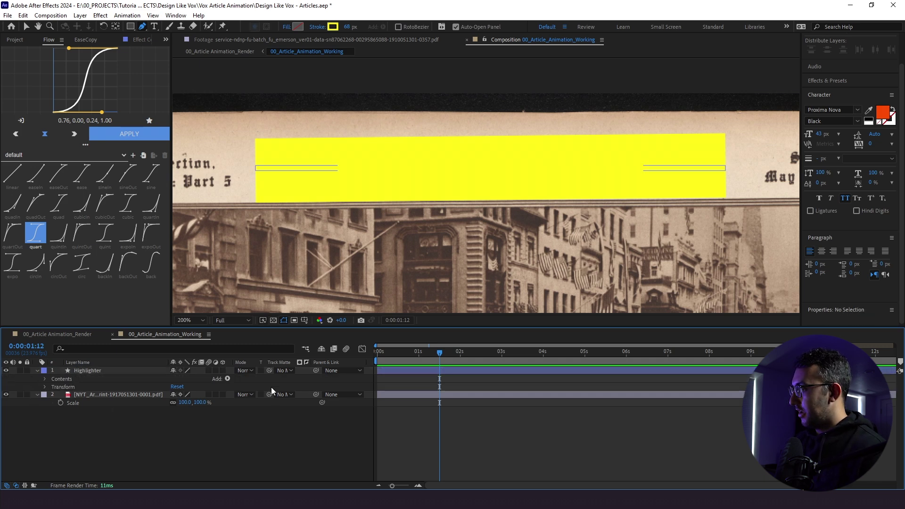
pyautogui.click(228, 379)
pyautogui.click(255, 326)
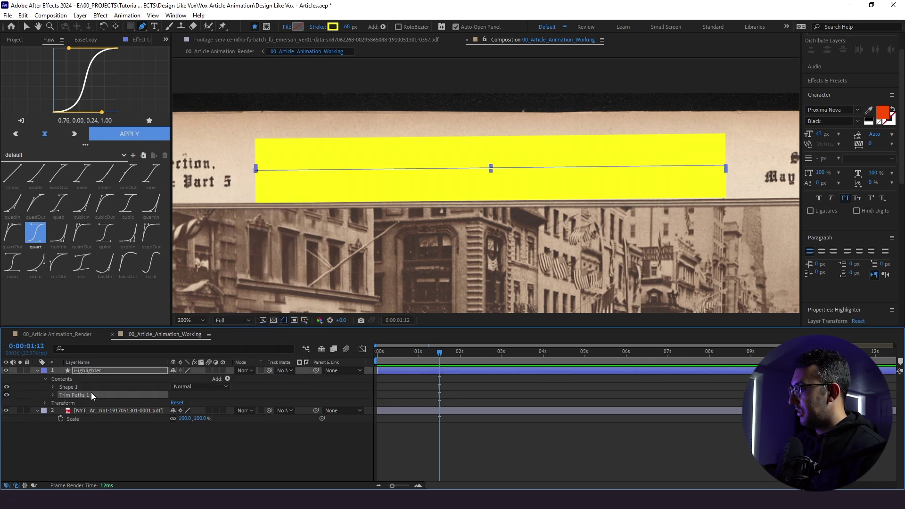
pyautogui.click(53, 396)
pyautogui.moveTo(180, 411); pyautogui.dragTo(137, 420)
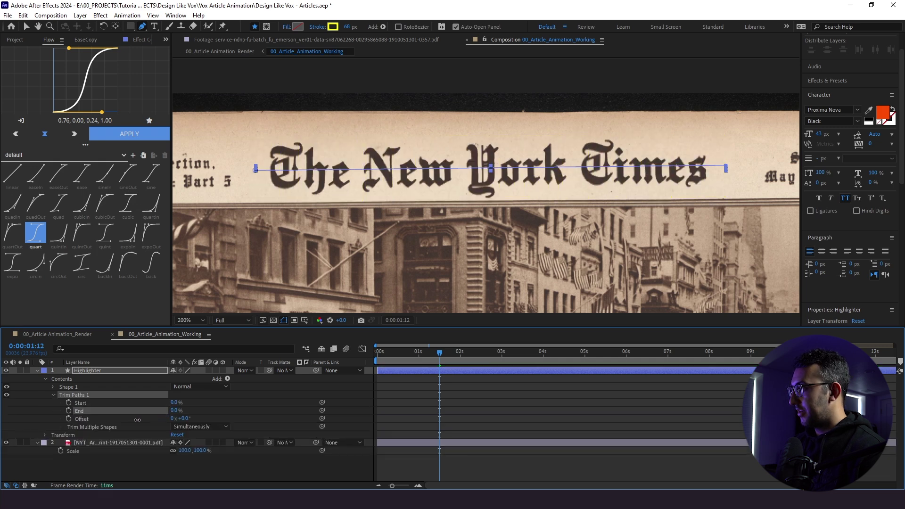
pyautogui.click(68, 412)
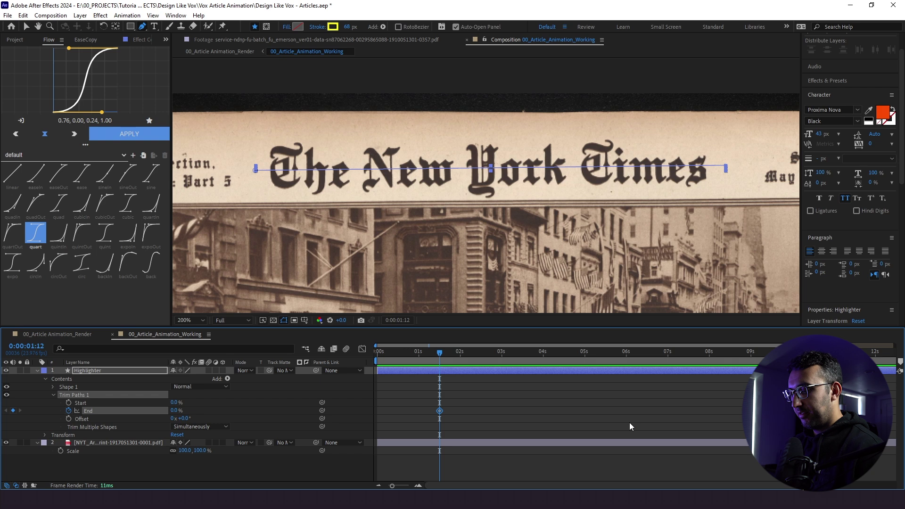
pyautogui.press('pagedown')
pyautogui.press('pagedown')
pyautogui.press('pagedown')
pyautogui.press('pagedown')
pyautogui.press('pagedown')
pyautogui.press('pagedown')
pyautogui.press('pagedown')
pyautogui.press('pagedown')
pyautogui.press('pagedown')
pyautogui.press('pagedown')
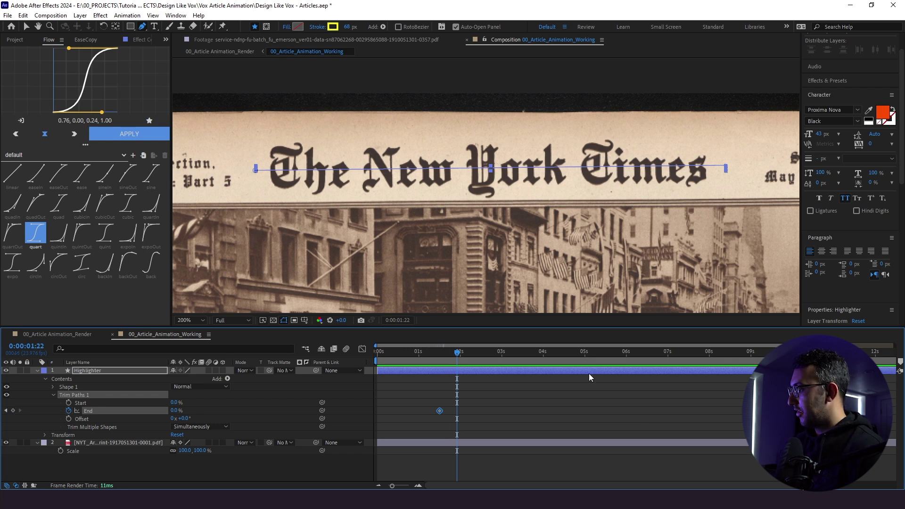
pyautogui.click(69, 403)
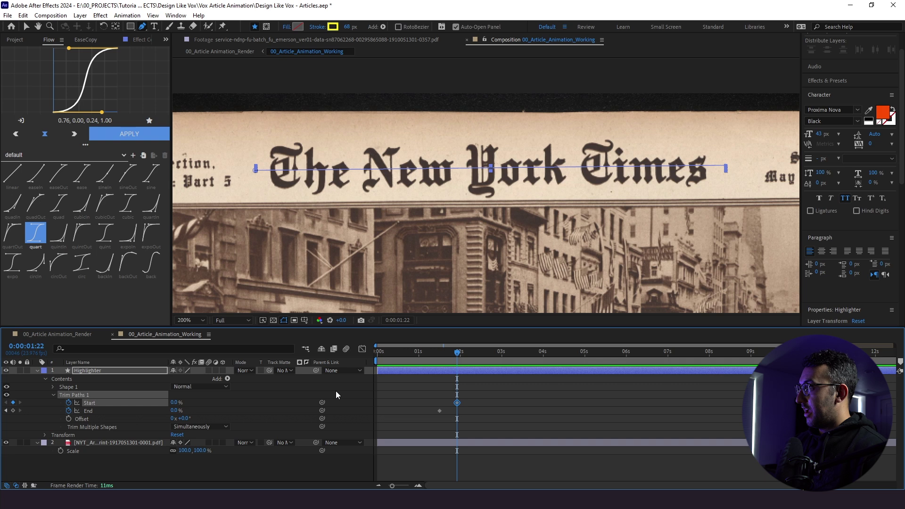
# Check timing in the render comp, then set End to 100% and play it back.
pyautogui.click(82, 335)
pyautogui.moveTo(442, 357); pyautogui.dragTo(489, 377)
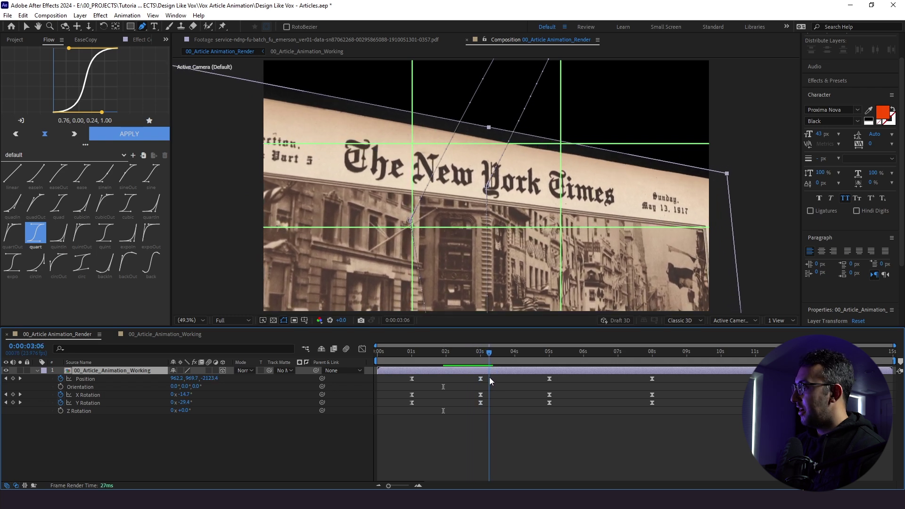
pyautogui.click(162, 333)
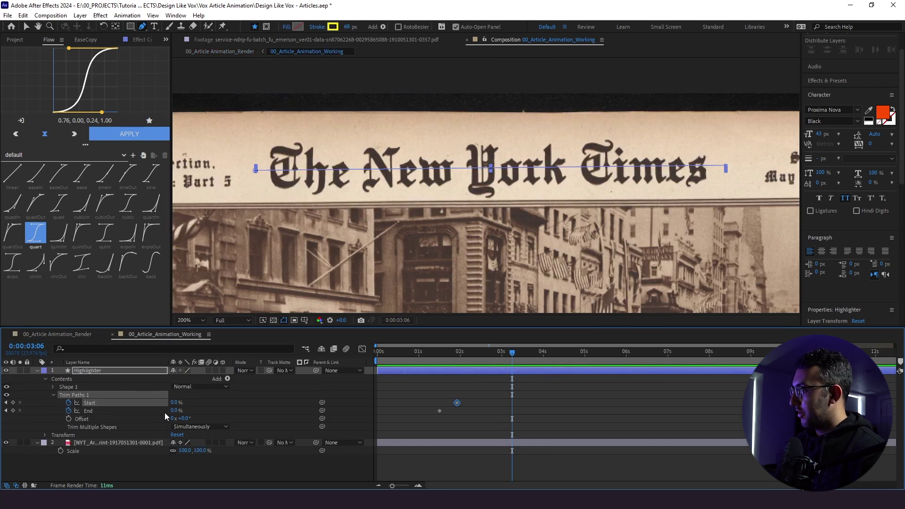
pyautogui.moveTo(173, 411); pyautogui.dragTo(482, 413)
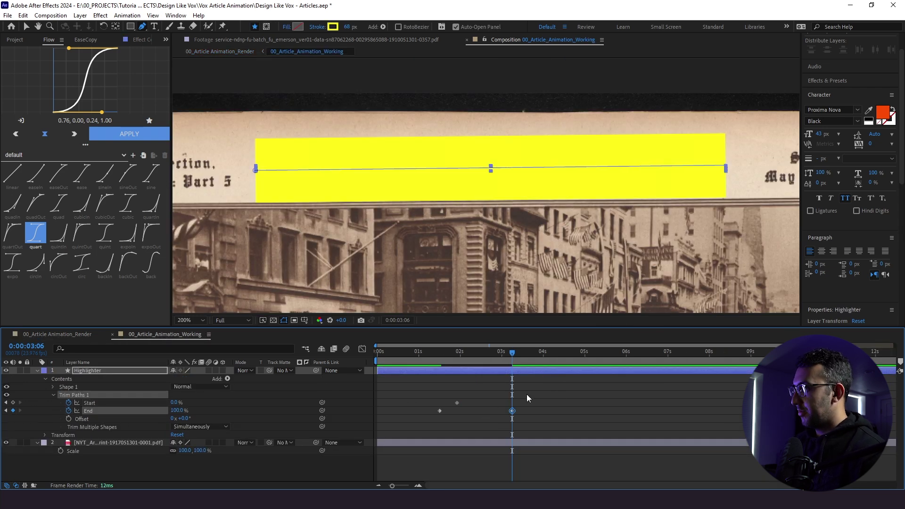
pyautogui.click(557, 393)
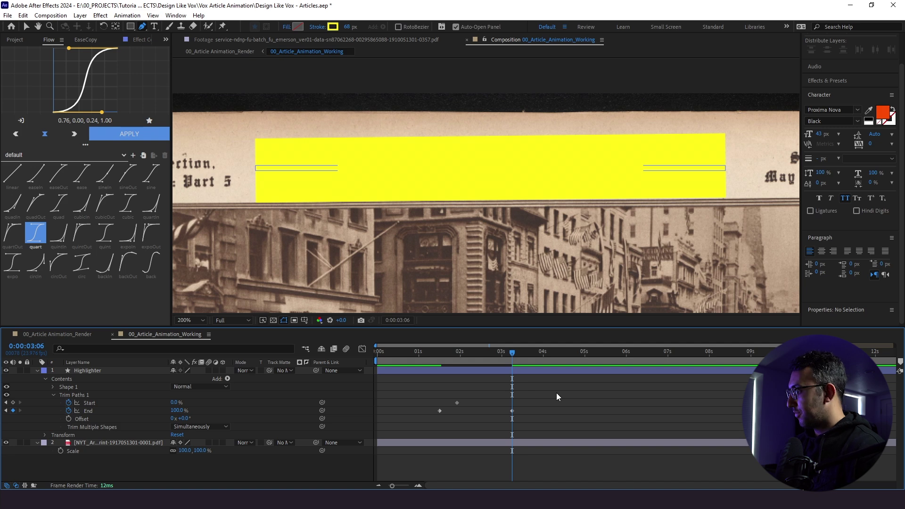
pyautogui.press('space')
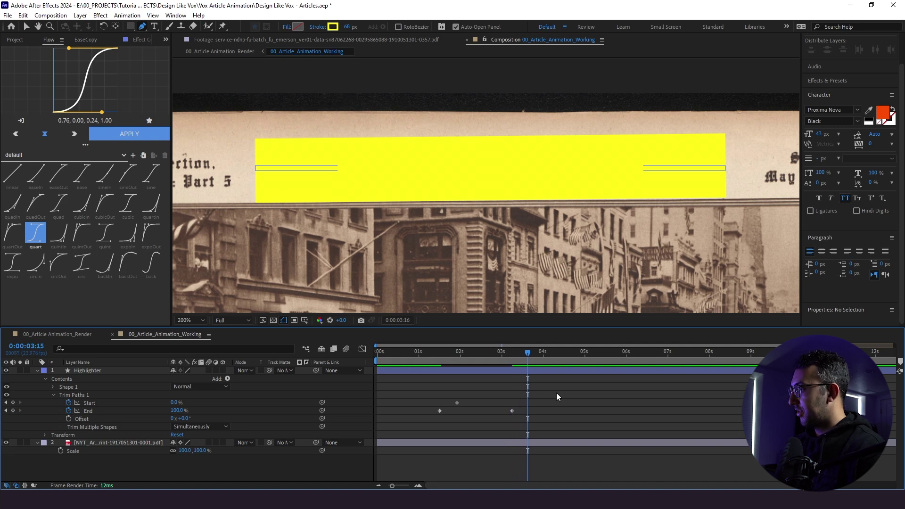
pyautogui.press('space')
# Add a later Start keyframe to wipe the stroke off, Easy Ease all trim keyframes, and preview.
pyautogui.click(13, 402)
pyautogui.click(447, 354)
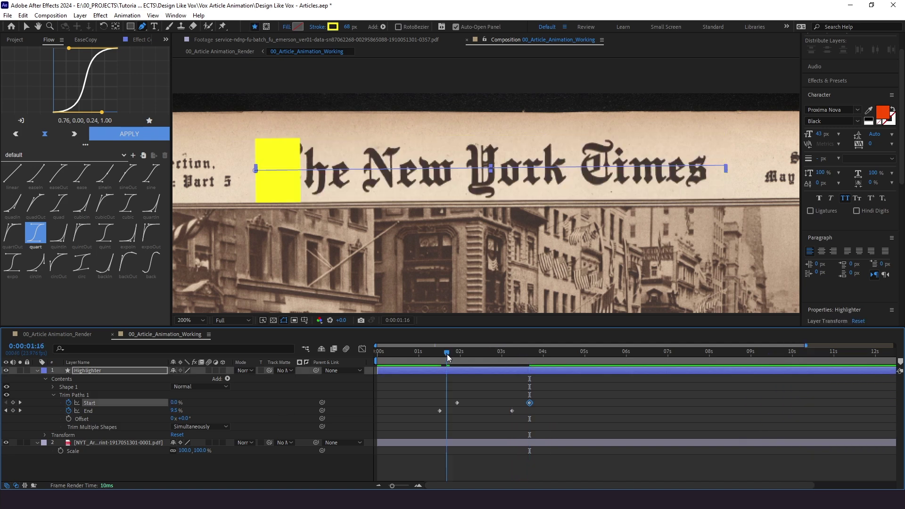
pyautogui.moveTo(447, 355); pyautogui.dragTo(458, 355)
pyautogui.moveTo(457, 402); pyautogui.dragTo(497, 402)
pyautogui.moveTo(592, 388)
pyautogui.mouseDown()
pyautogui.moveTo(493, 392)
pyautogui.moveTo(495, 404)
pyautogui.moveTo(513, 381)
pyautogui.moveTo(525, 420)
pyautogui.moveTo(501, 405)
pyautogui.mouseUp()
pyautogui.press('F9')
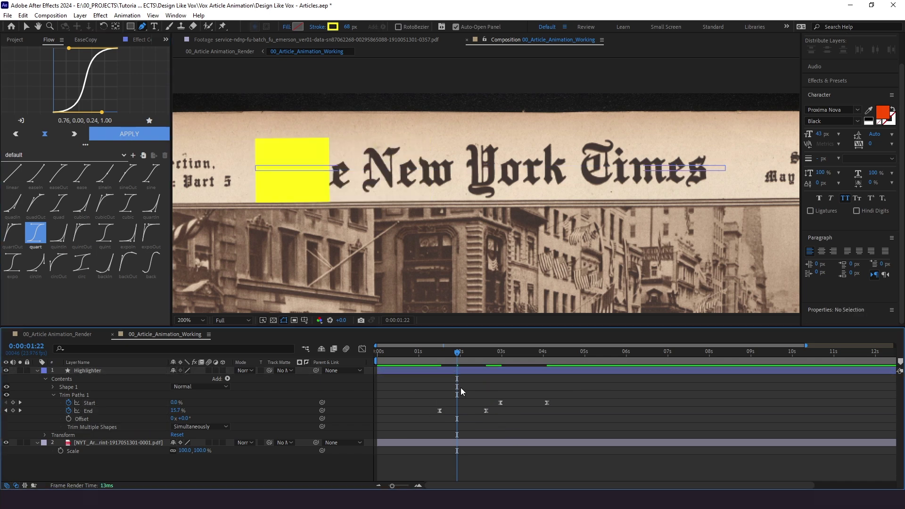
pyautogui.click(428, 363)
pyautogui.press('space')
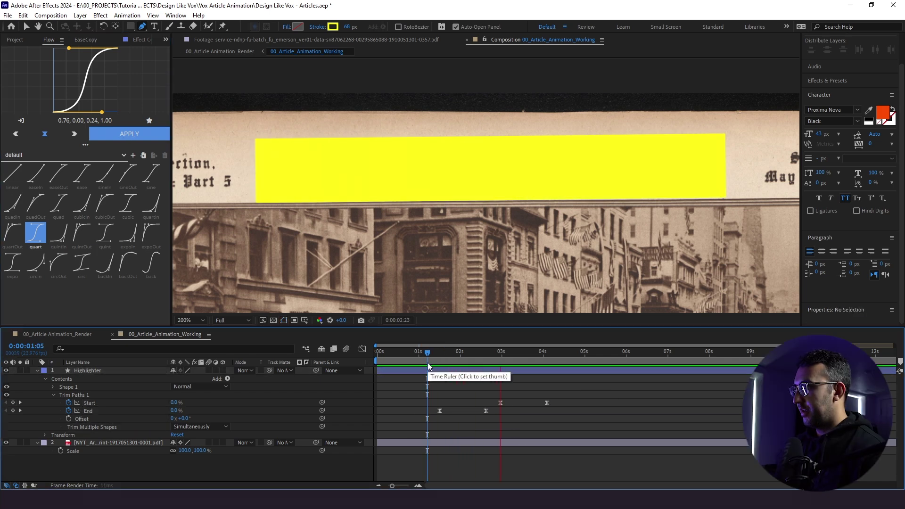
# Review the highlight in the render comp, then reselect Highlighter in the working comp.
pyautogui.click(71, 335)
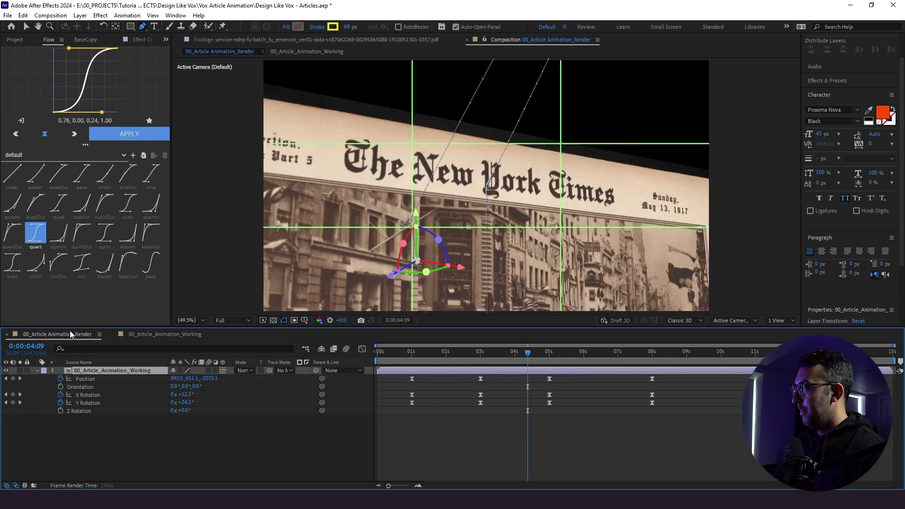
pyautogui.click(401, 354)
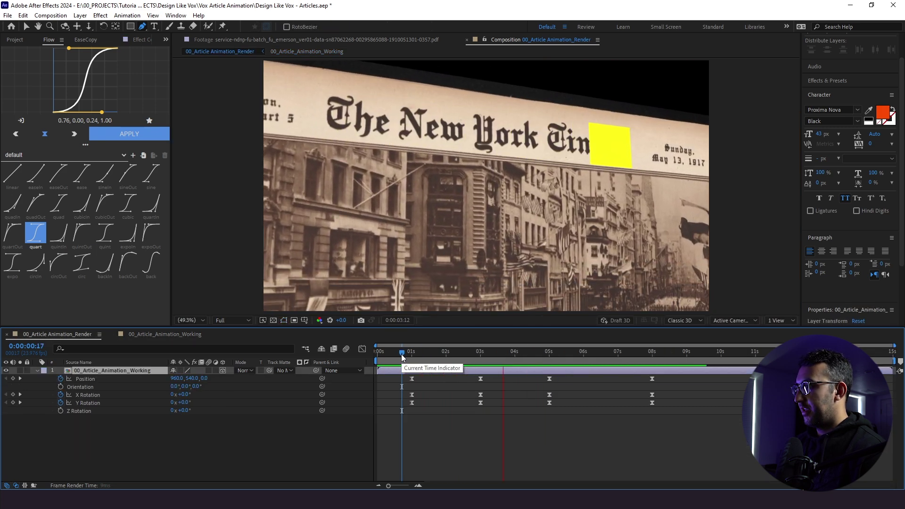
pyautogui.click(178, 335)
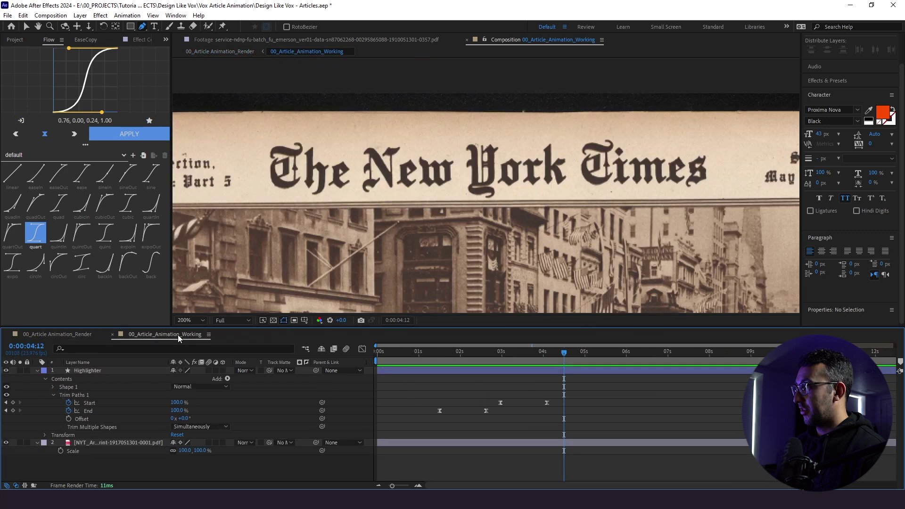
pyautogui.click(111, 371)
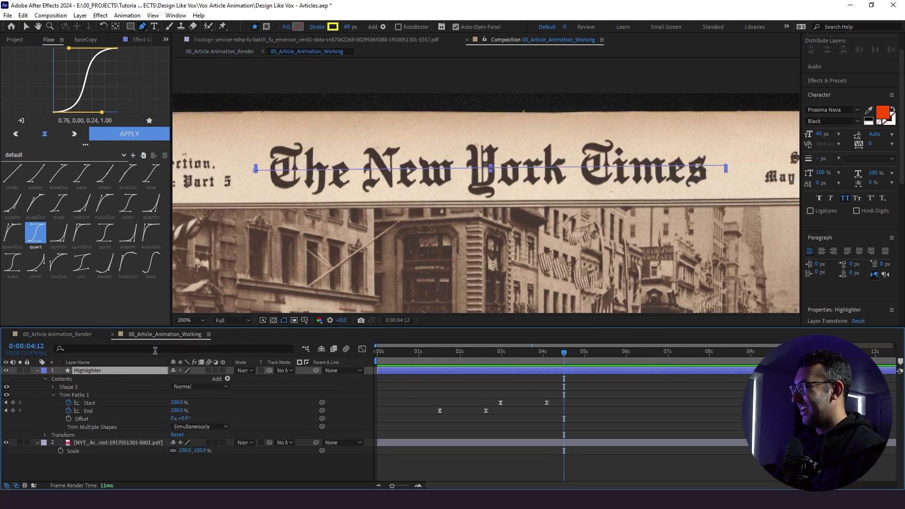
# Set the Highlighter layer's blend mode to Multiply and play back the highlight sweep.
pyautogui.click(473, 358)
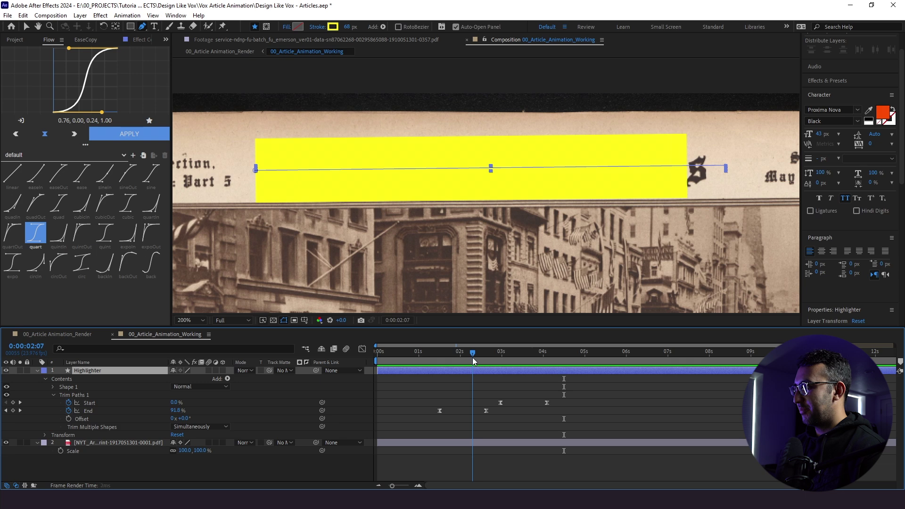
pyautogui.click(250, 370)
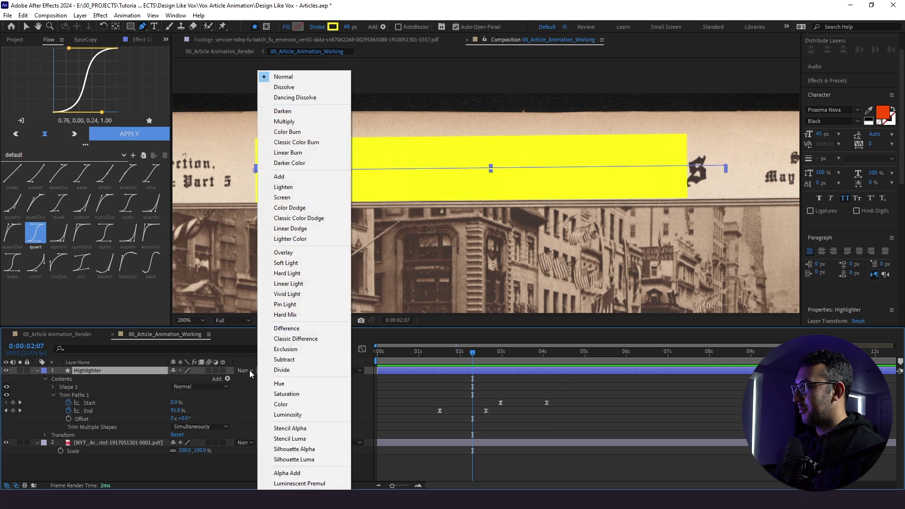
pyautogui.click(311, 123)
pyautogui.click(420, 353)
pyautogui.press('space')
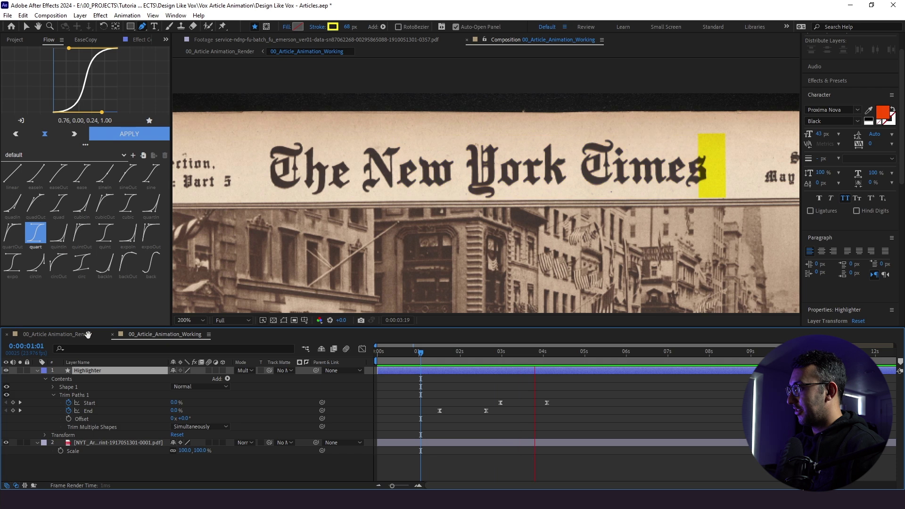
# Review the camera move from the masthead toward the parade caption in the Render comp.
pyautogui.click(57, 334)
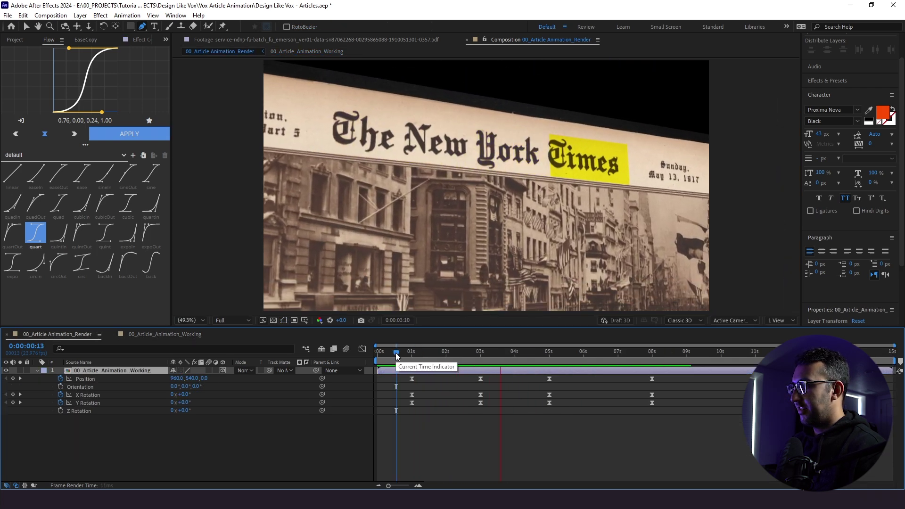
pyautogui.moveTo(522, 360)
pyautogui.mouseDown()
pyautogui.moveTo(486, 357)
pyautogui.moveTo(524, 361)
pyautogui.mouseUp()
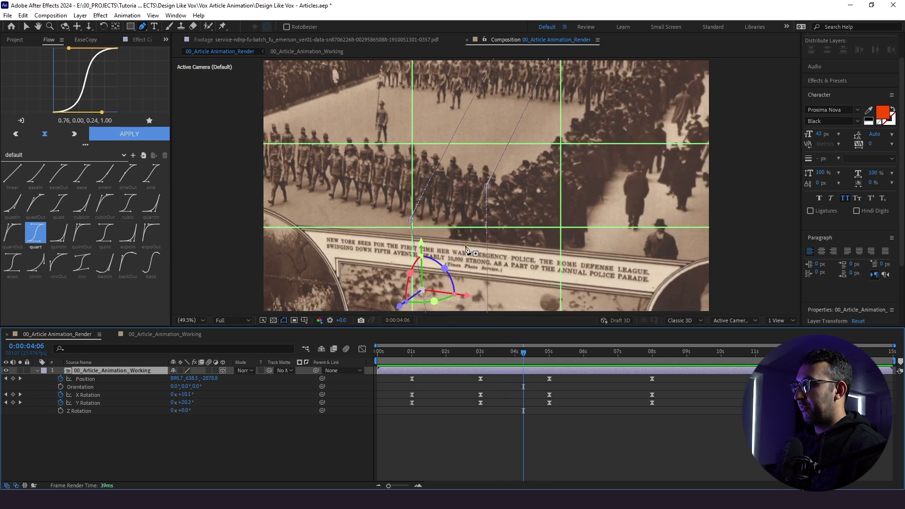
pyautogui.moveTo(509, 356); pyautogui.dragTo(518, 375)
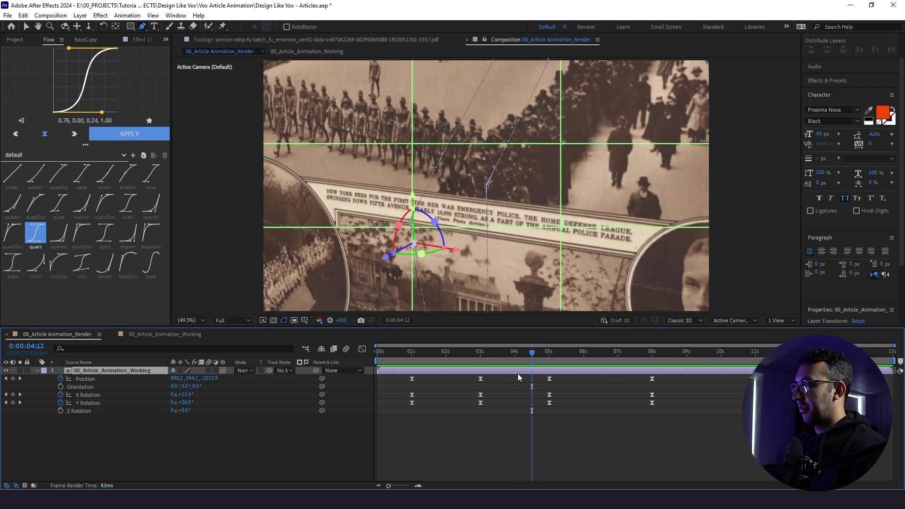
pyautogui.doubleClick(84, 371)
# Add 19_DottenLine_Long.mov from the Assets folder as a new layer in the Working comp.
pyautogui.click(165, 40)
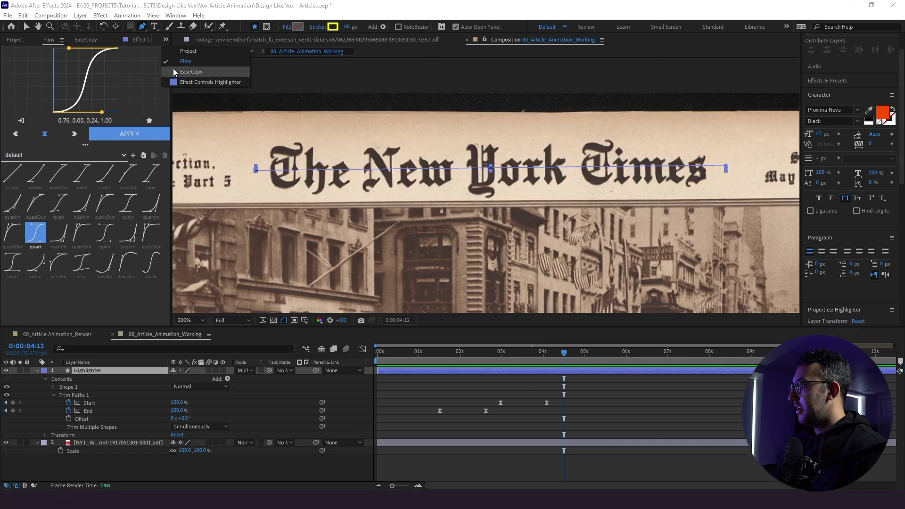
pyautogui.click(188, 51)
pyautogui.click(3, 152)
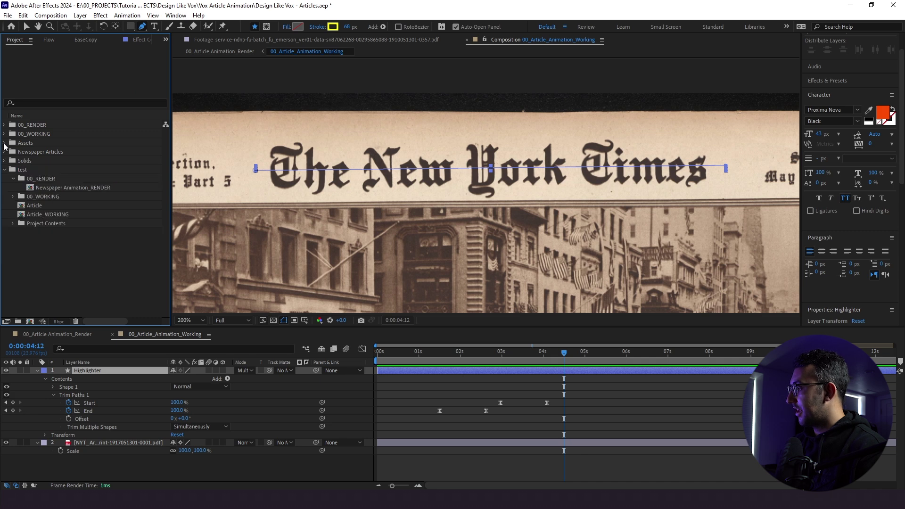
pyautogui.click(4, 143)
pyautogui.click(29, 160)
pyautogui.click(29, 170)
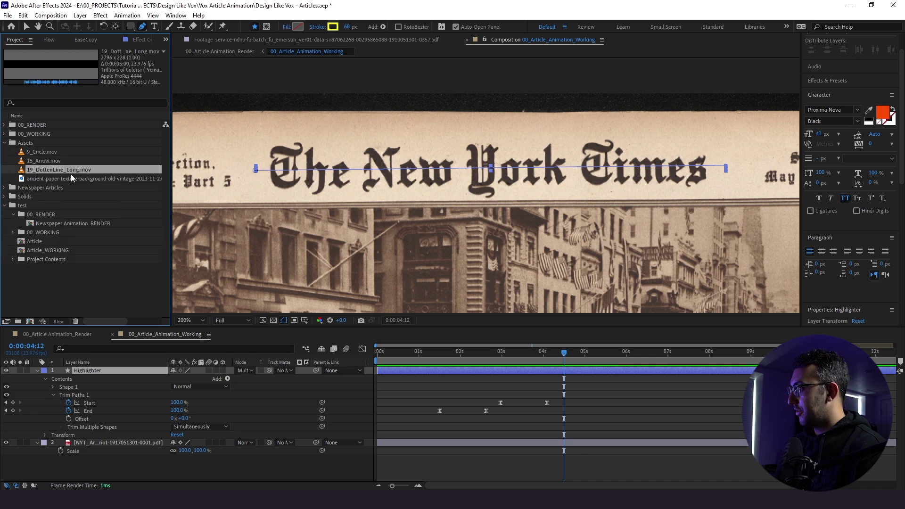
pyautogui.moveTo(72, 177); pyautogui.dragTo(141, 372)
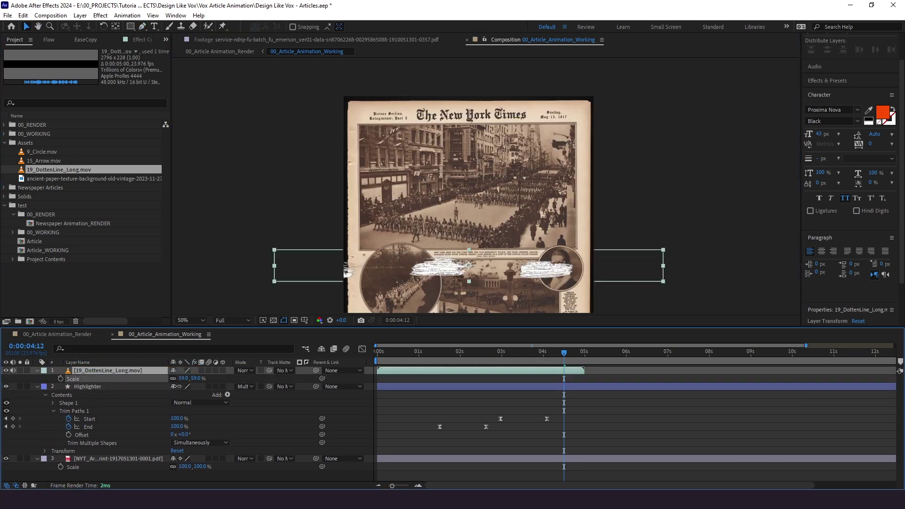
# Scale the dotted line to 17% and slide the layer to start around 2.9 seconds.
pyautogui.moveTo(564, 352); pyautogui.dragTo(457, 351)
pyautogui.moveTo(184, 378)
pyautogui.mouseDown()
pyautogui.moveTo(160, 379)
pyautogui.moveTo(182, 382)
pyautogui.mouseUp()
pyautogui.click(122, 374)
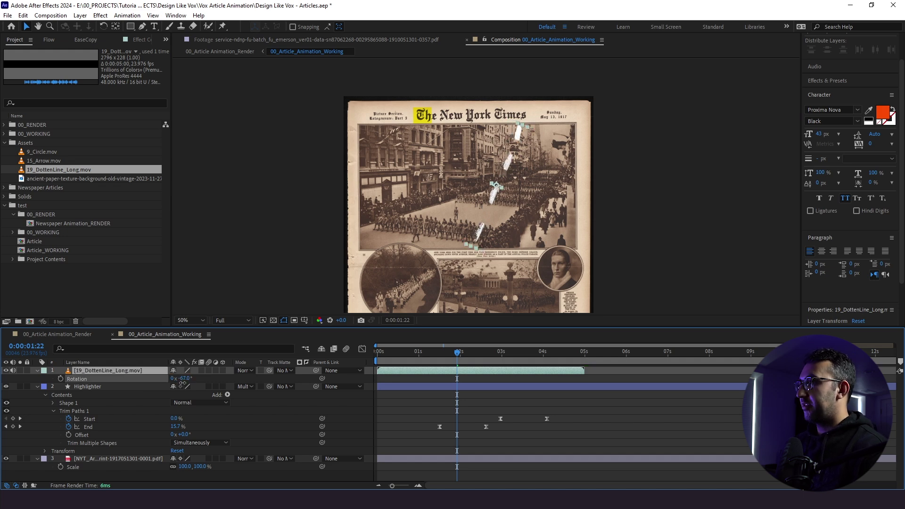
pyautogui.hotkey('ctrl', 'z')
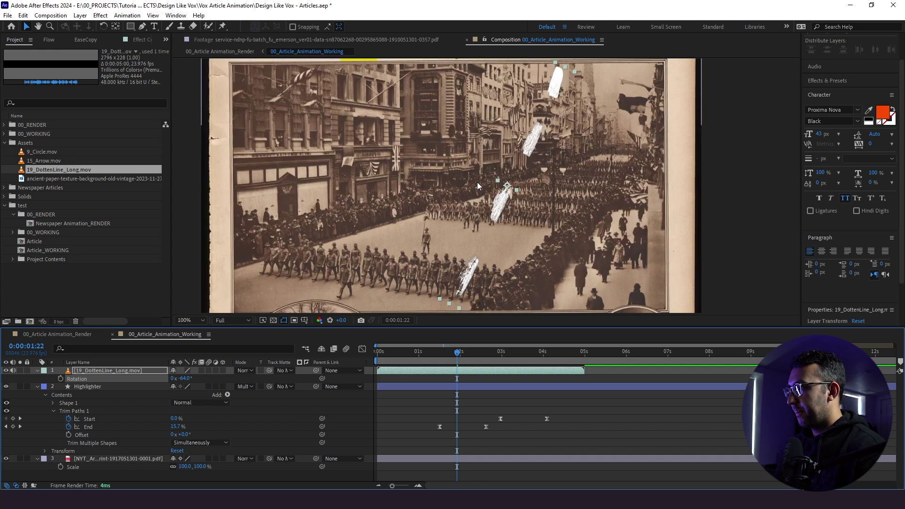
pyautogui.scroll(2, 477, 185)
pyautogui.scroll(-2, 477, 182)
pyautogui.scroll(2, 477, 182)
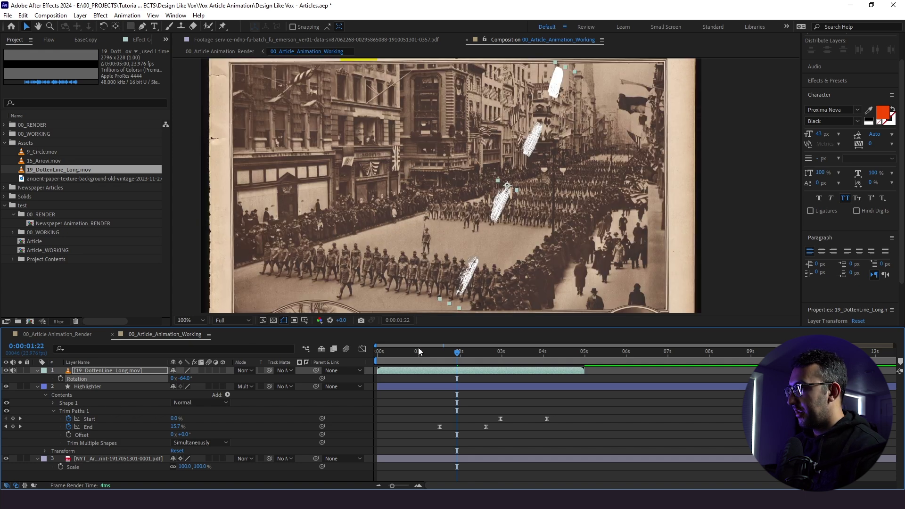
pyautogui.moveTo(417, 370); pyautogui.dragTo(536, 377)
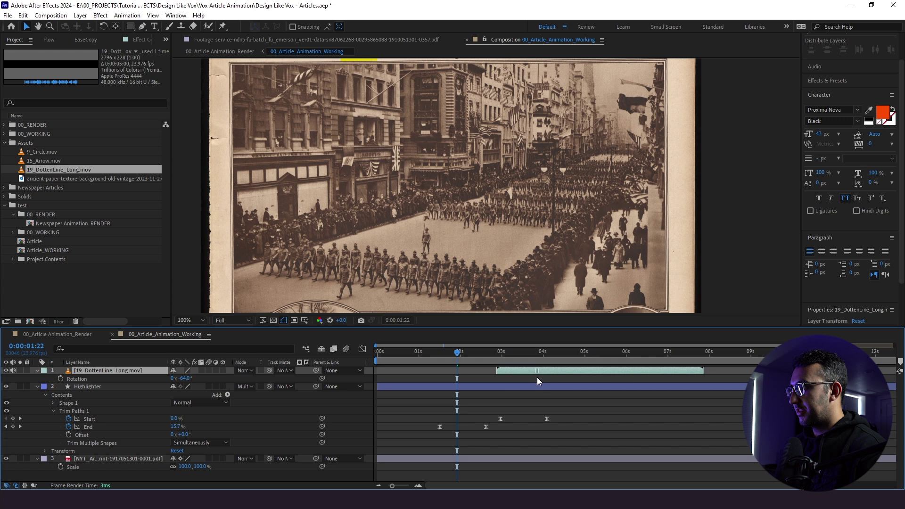
# Preview the dotted line brush stroke drawing on in the Render and Working comps.
pyautogui.click(79, 333)
pyautogui.moveTo(418, 366); pyautogui.dragTo(482, 368)
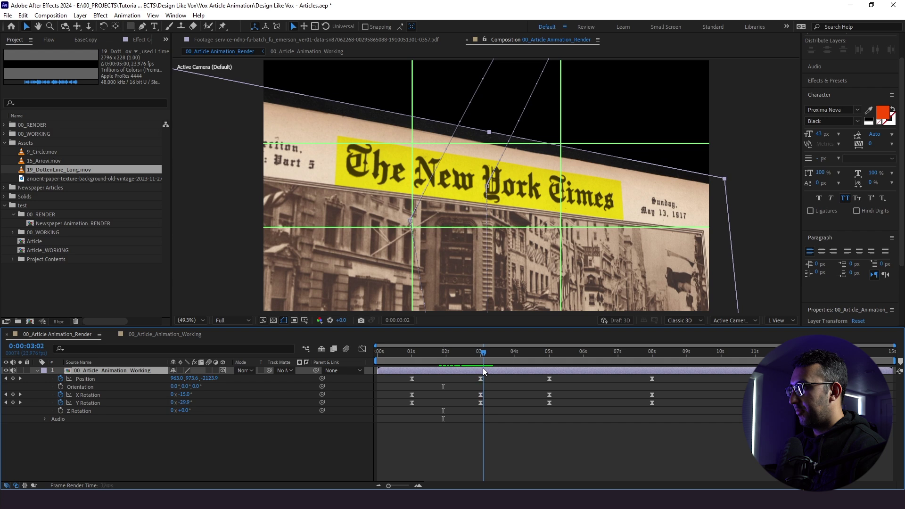
pyautogui.click(187, 336)
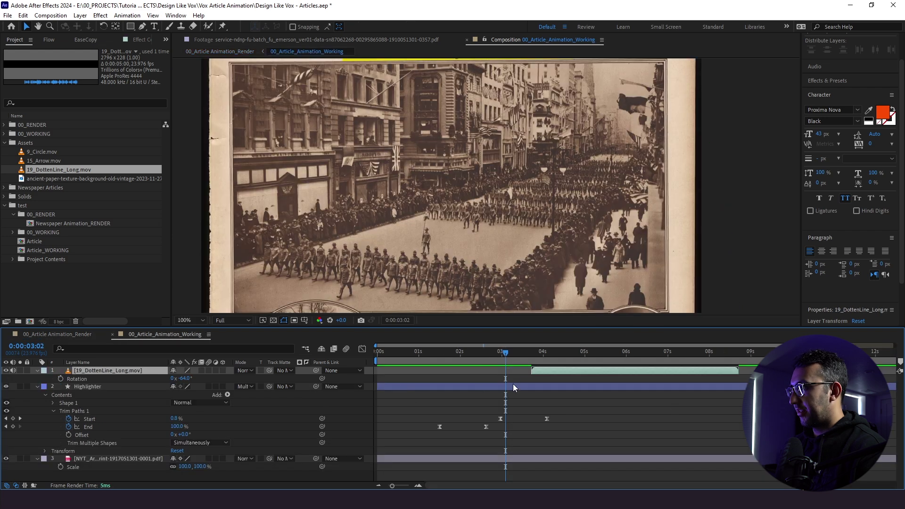
pyautogui.press('space')
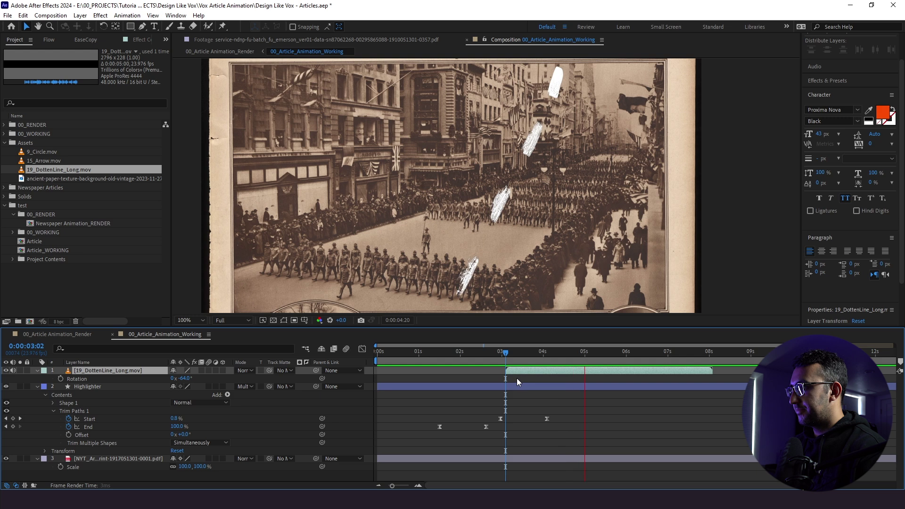
pyautogui.moveTo(516, 352); pyautogui.dragTo(559, 365)
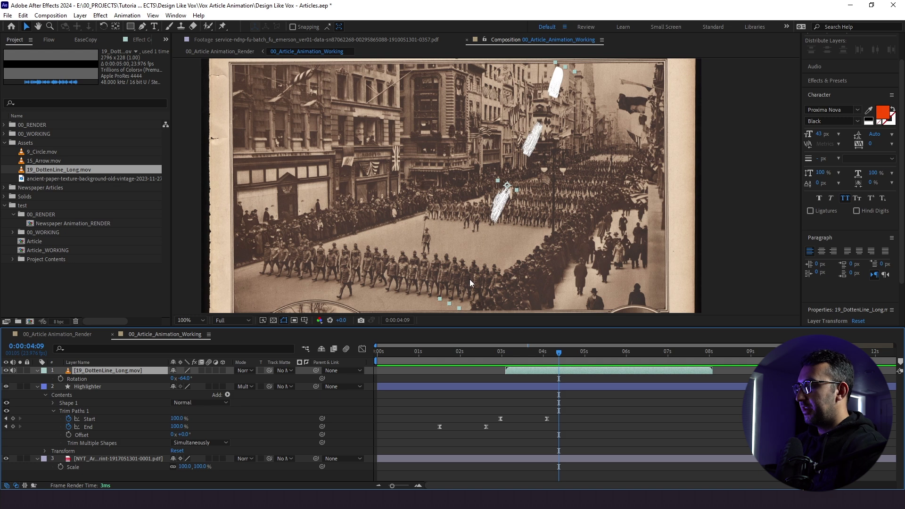
# Apply a dark red (AF2D2D) Fill effect to the dotted strokes and blend them with Multiply.
pyautogui.hotkey('ctrl', 'space')
pyautogui.write('fill')
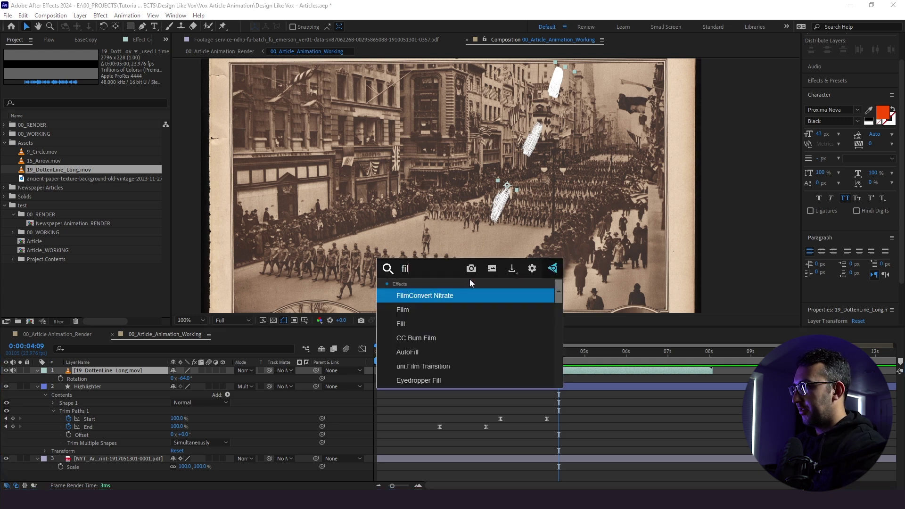
pyautogui.press('Return')
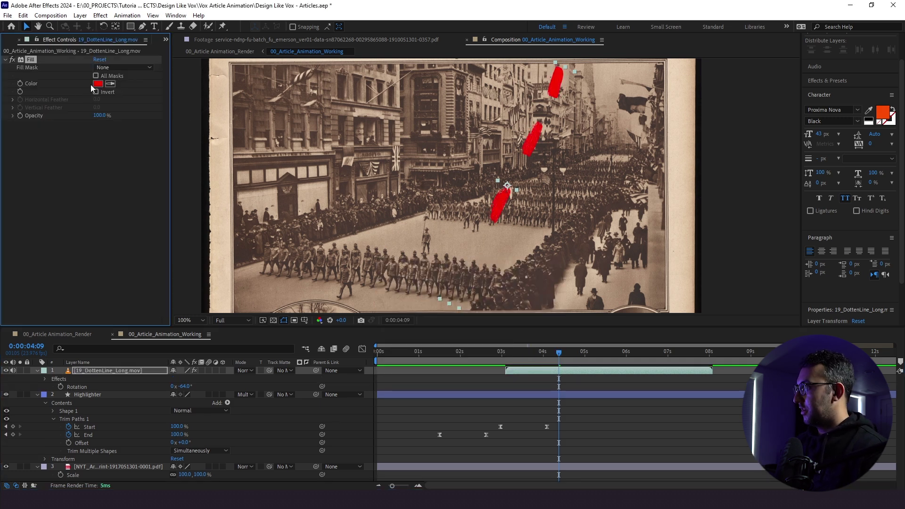
pyautogui.click(94, 85)
pyautogui.moveTo(261, 137); pyautogui.dragTo(268, 151)
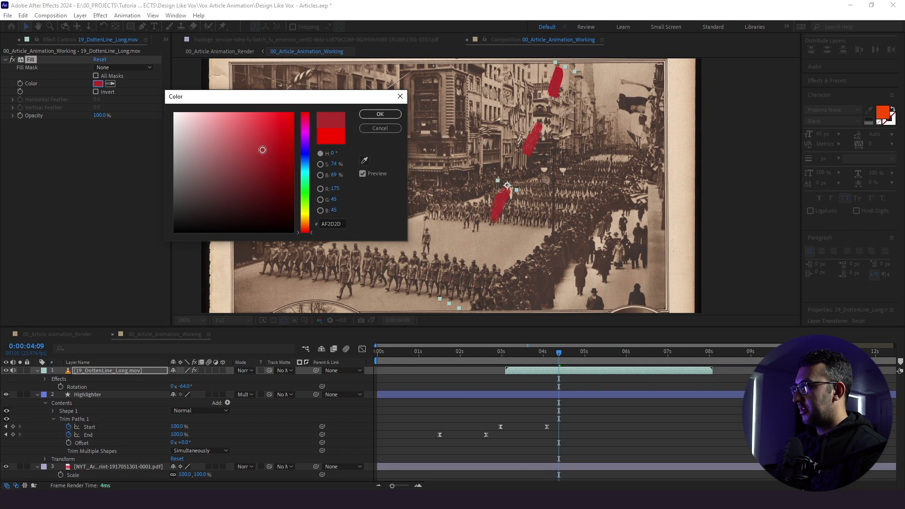
pyautogui.click(380, 114)
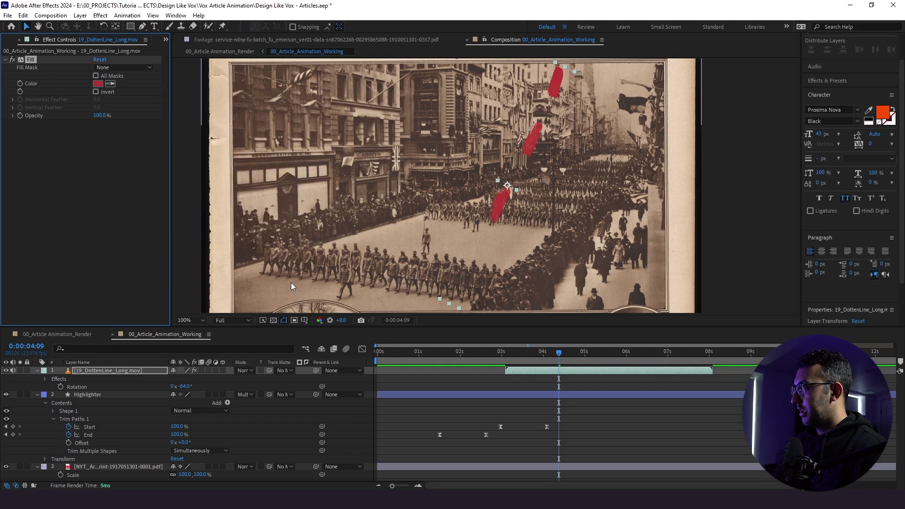
pyautogui.click(250, 372)
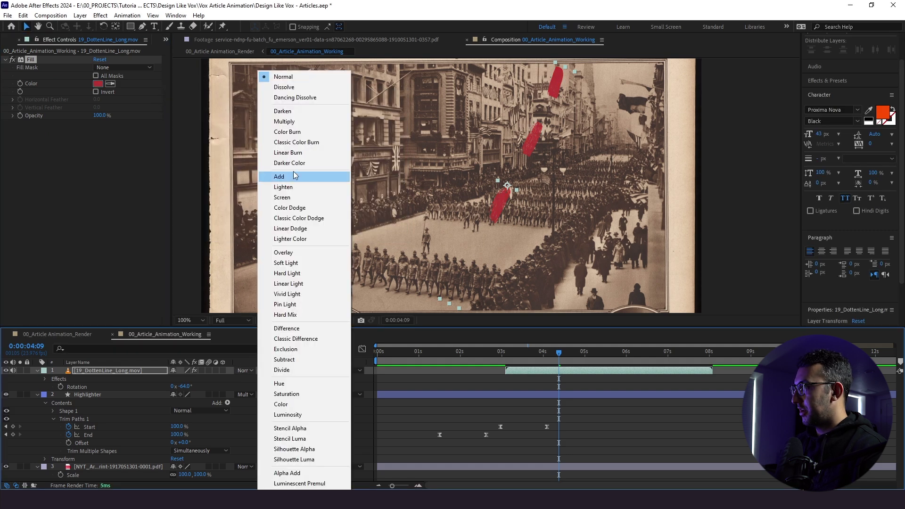
pyautogui.click(287, 124)
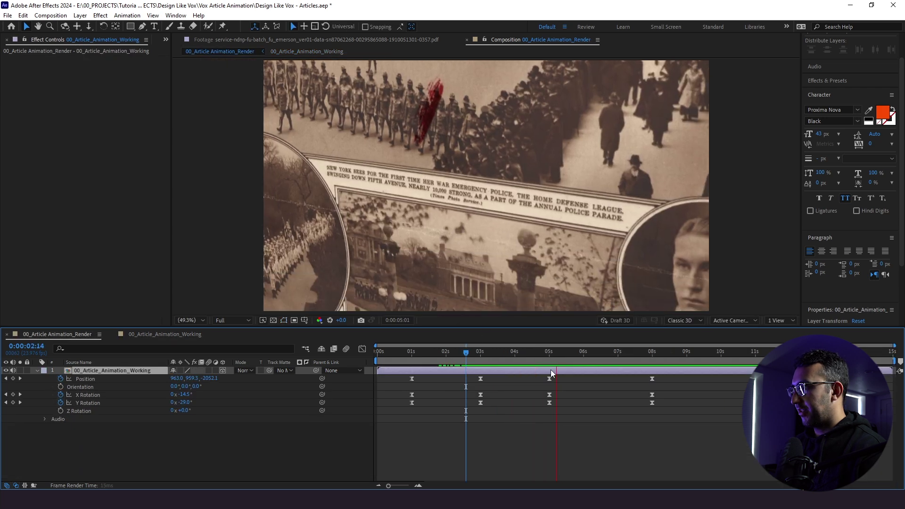
# Preview the camera move past the parade caption around 4 to 6 seconds.
pyautogui.click(551, 357)
pyautogui.press('space')
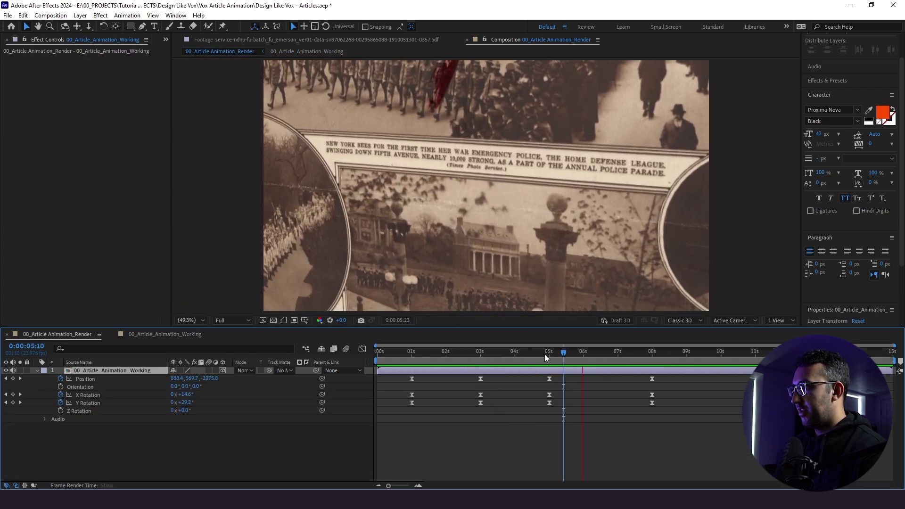
pyautogui.moveTo(544, 355)
pyautogui.mouseDown()
pyautogui.moveTo(554, 355)
pyautogui.moveTo(546, 358)
pyautogui.mouseUp()
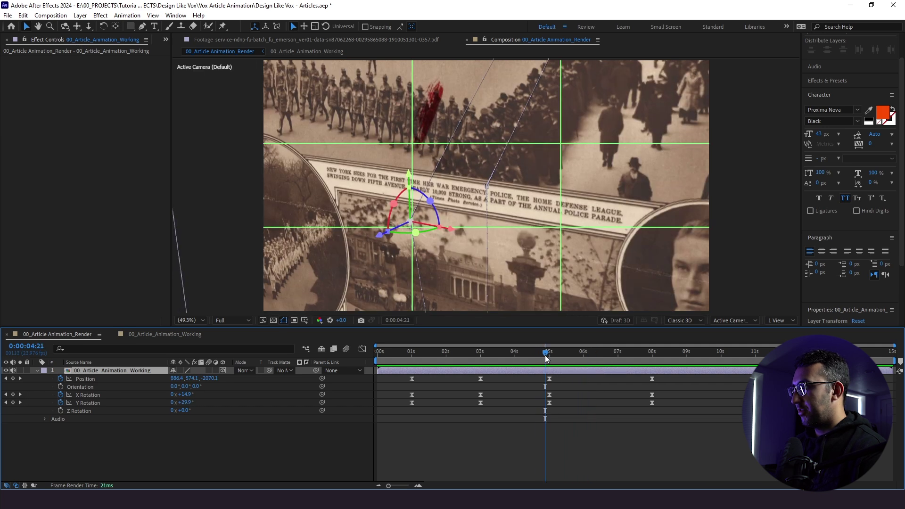
pyautogui.press('space')
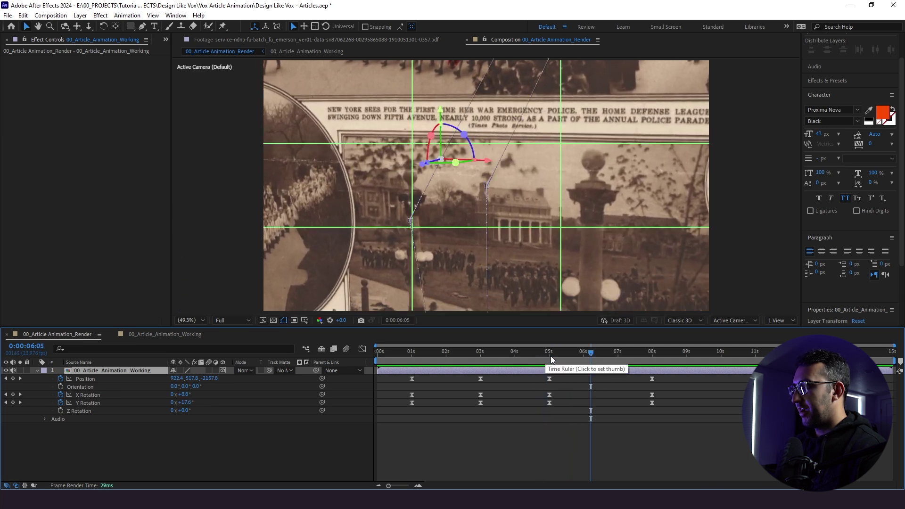
pyautogui.click(593, 354)
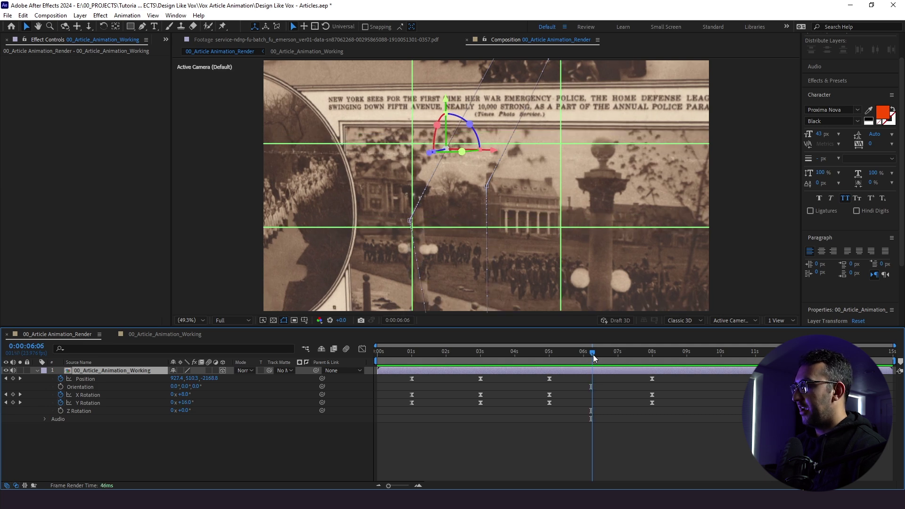
# Trim the dotted line clip in the Working comp to end at 6 seconds.
pyautogui.click(162, 334)
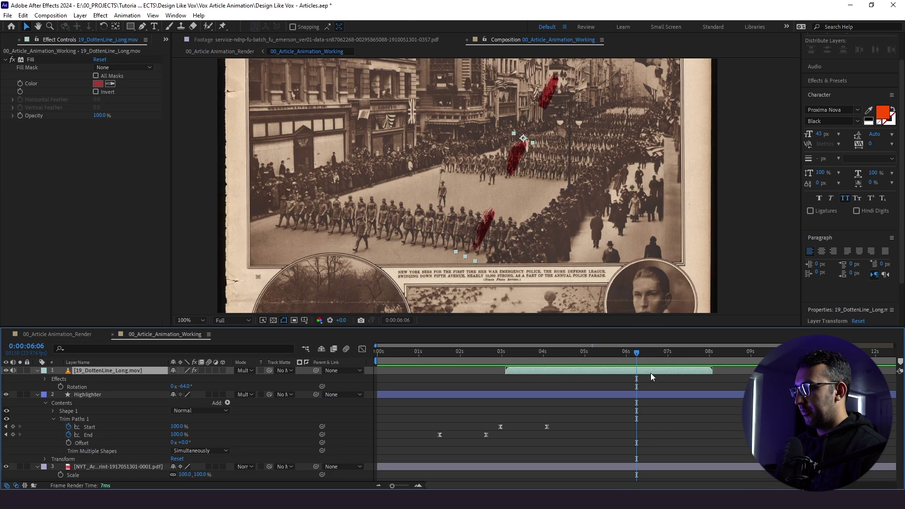
pyautogui.hotkey('alt', ']')
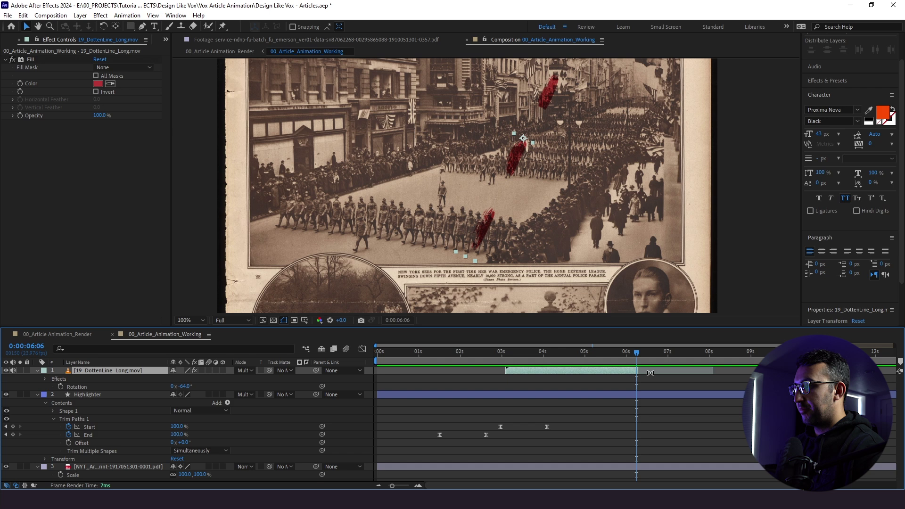
pyautogui.hotkey('shift', ',')
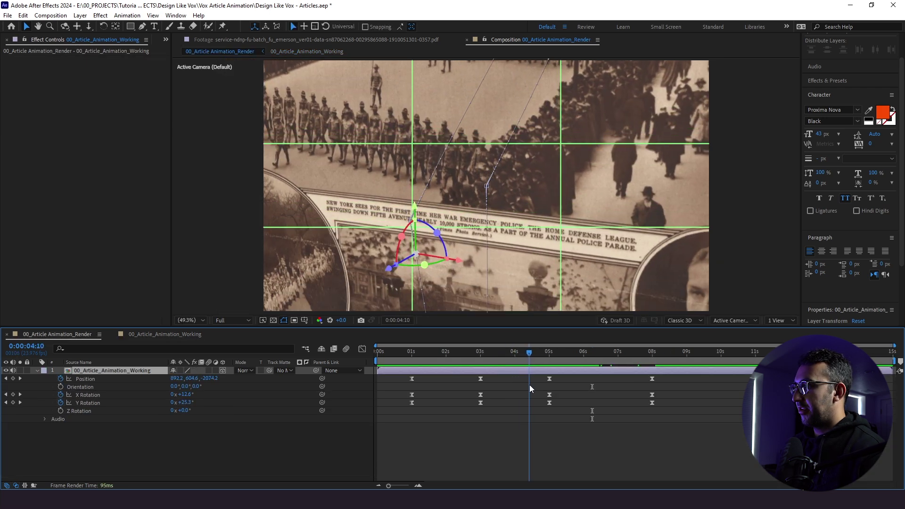
# Replay the Render comp from 3:12 and stop on the 5-second pose.
pyautogui.click(497, 386)
pyautogui.press('space')
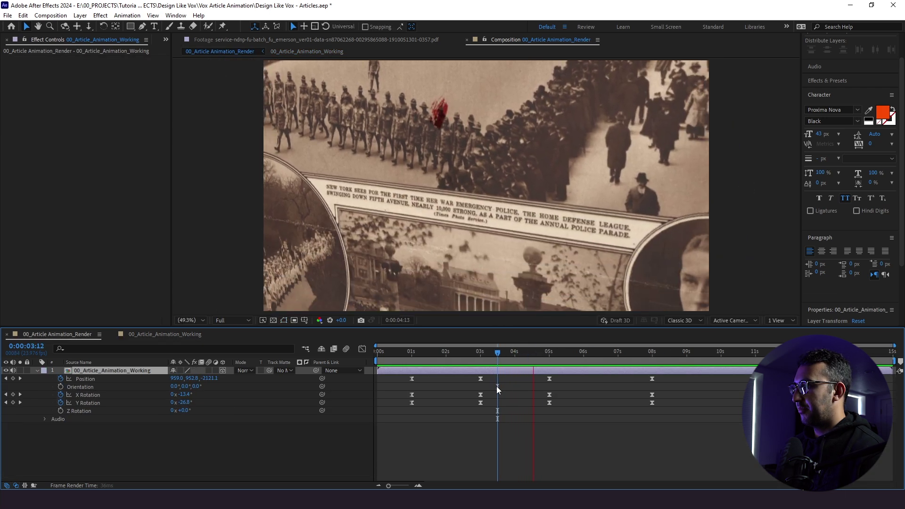
pyautogui.click(552, 353)
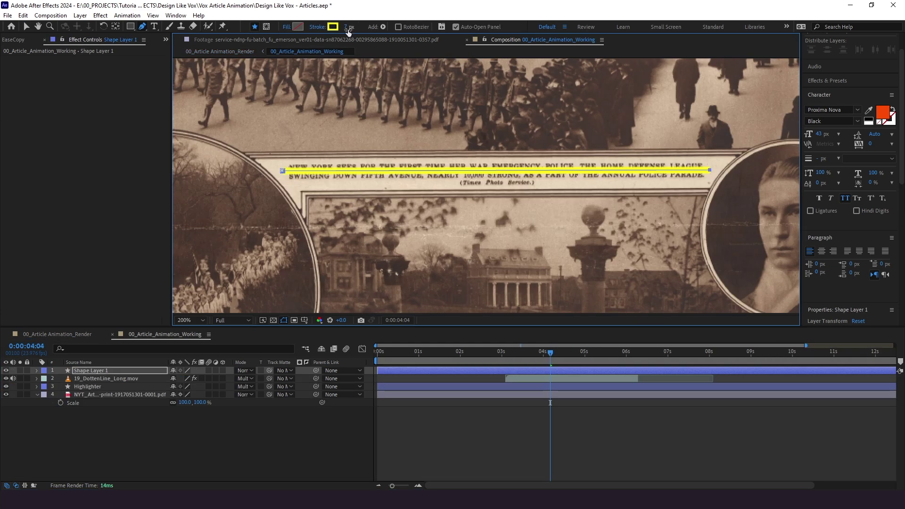
# Thicken the Highlighter stroke to 18 px and expand its Trim Paths settings.
pyautogui.moveTo(349, 31); pyautogui.dragTo(361, 31)
pyautogui.click(37, 387)
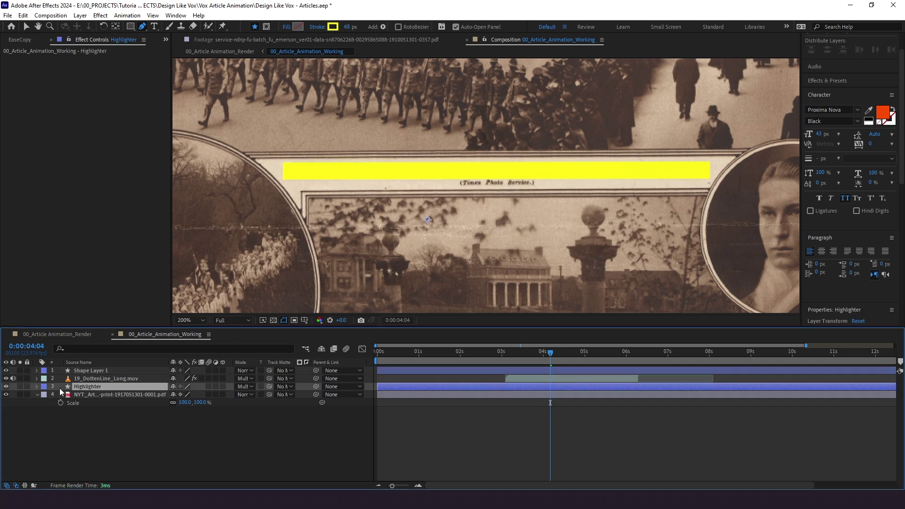
pyautogui.click(251, 371)
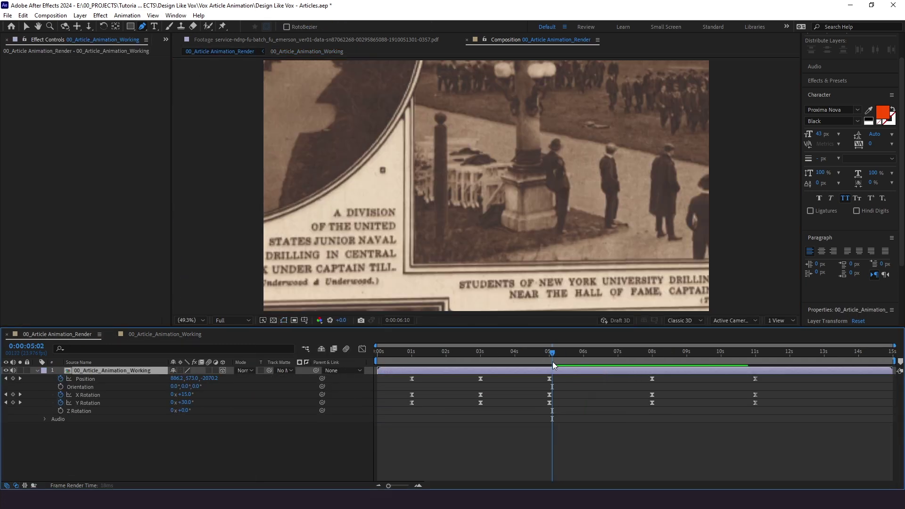
# Scrub and preview the highlighter sweeping across the parade caption in the Render comp.
pyautogui.click(522, 361)
pyautogui.moveTo(522, 361); pyautogui.dragTo(500, 365)
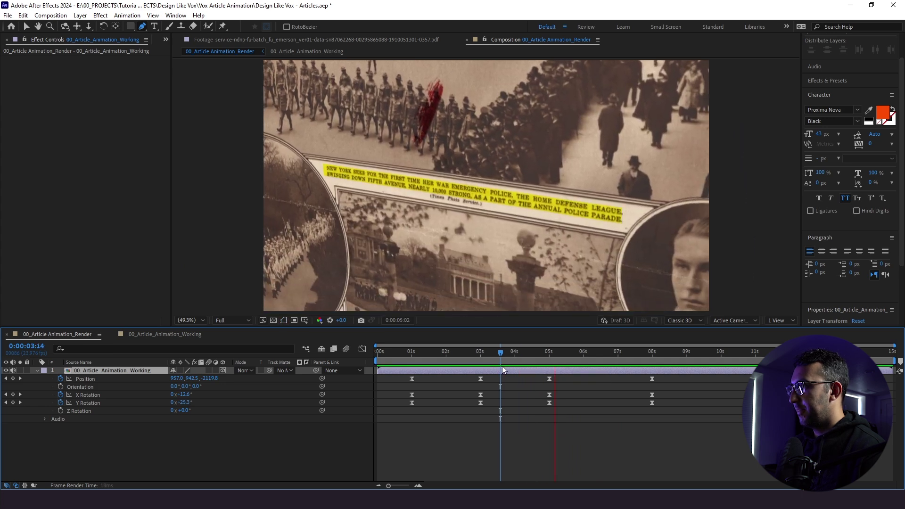
pyautogui.press('space')
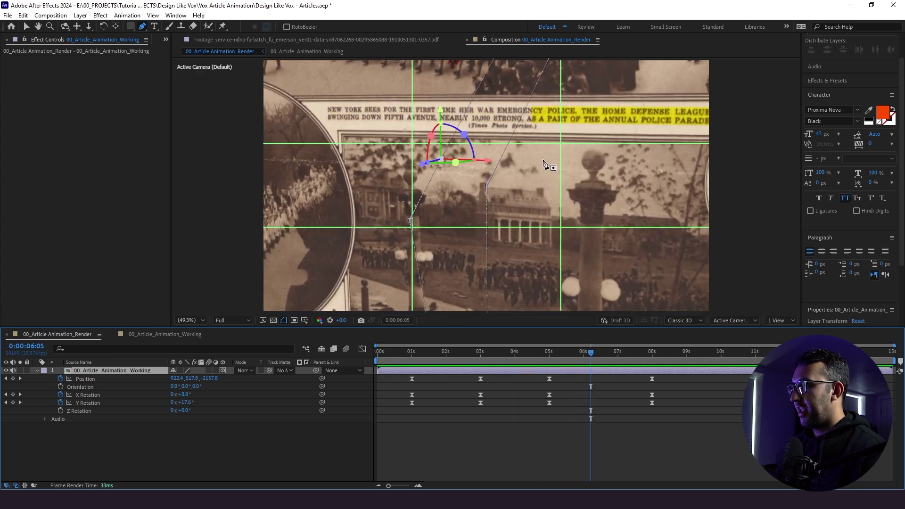
pyautogui.moveTo(573, 357)
pyautogui.mouseDown()
pyautogui.moveTo(593, 365)
pyautogui.moveTo(567, 361)
pyautogui.mouseUp()
# Preview the camera move and jump to the 8-second camera keyframe.
pyautogui.press('space')
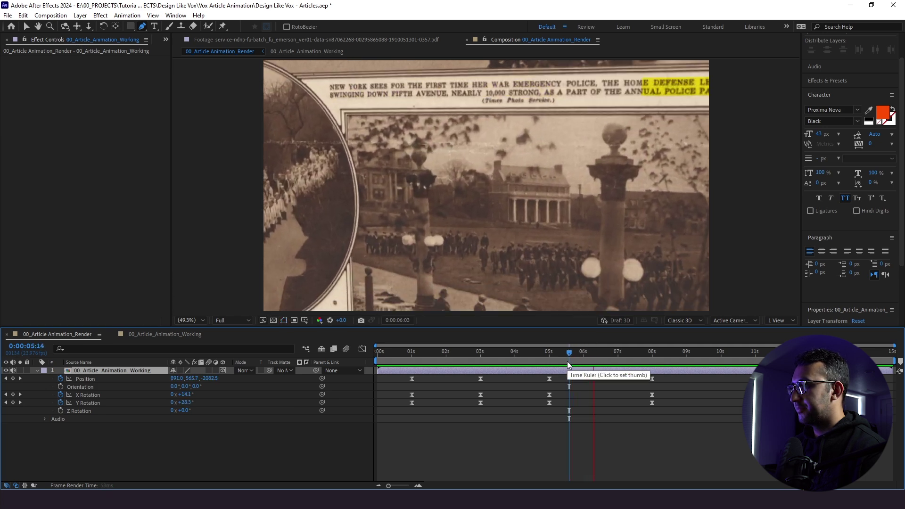
pyautogui.press('space')
pyautogui.press('space')
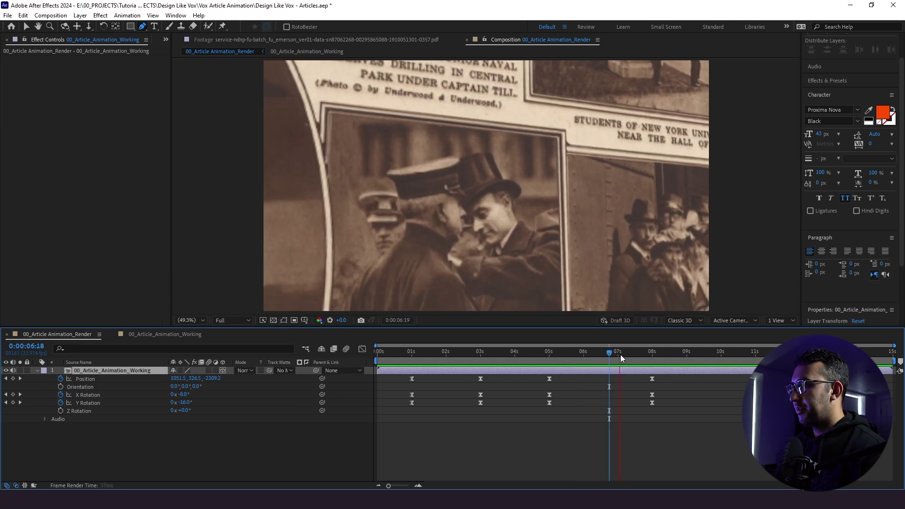
pyautogui.click(653, 360)
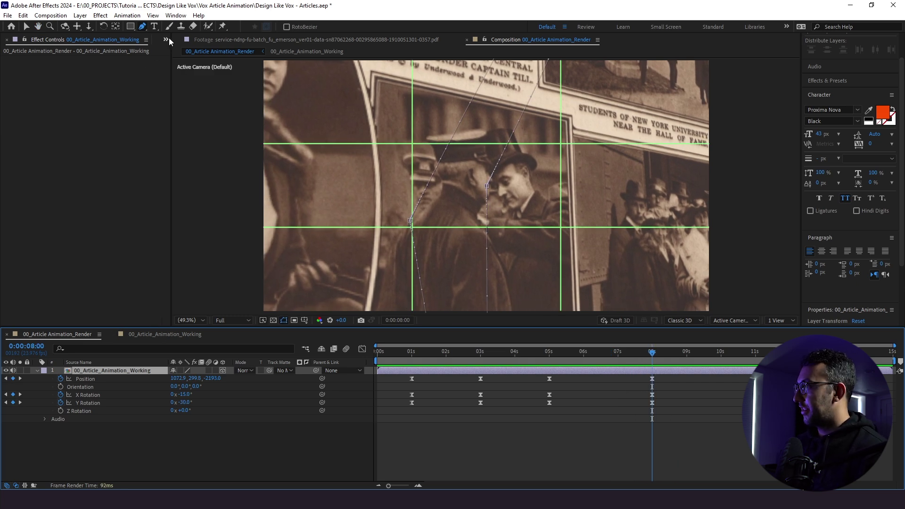
# Pan the Working comp view to the lower photos, check the Render comp at 7:13, and return.
pyautogui.click(153, 334)
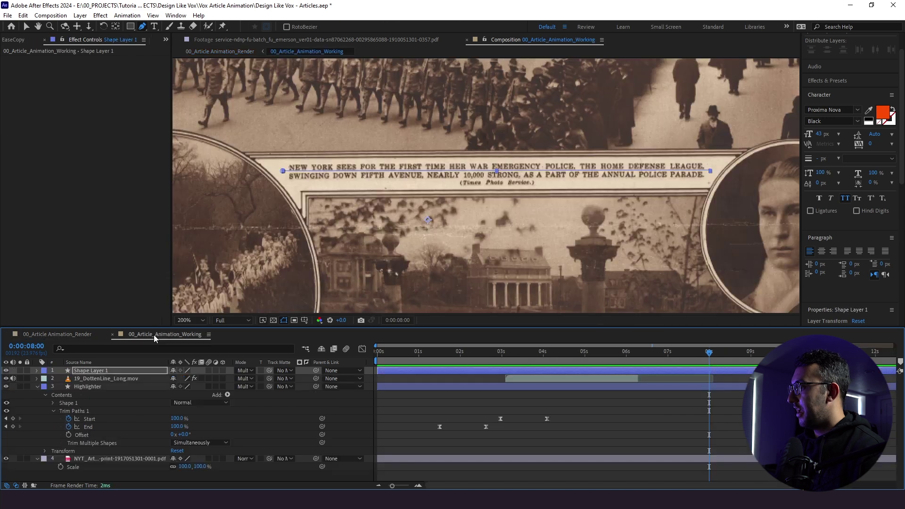
pyautogui.click(38, 26)
pyautogui.moveTo(283, 264)
pyautogui.mouseDown()
pyautogui.moveTo(477, 179)
pyautogui.moveTo(477, 136)
pyautogui.moveTo(422, 84)
pyautogui.mouseUp()
pyautogui.press('v')
pyautogui.click(80, 334)
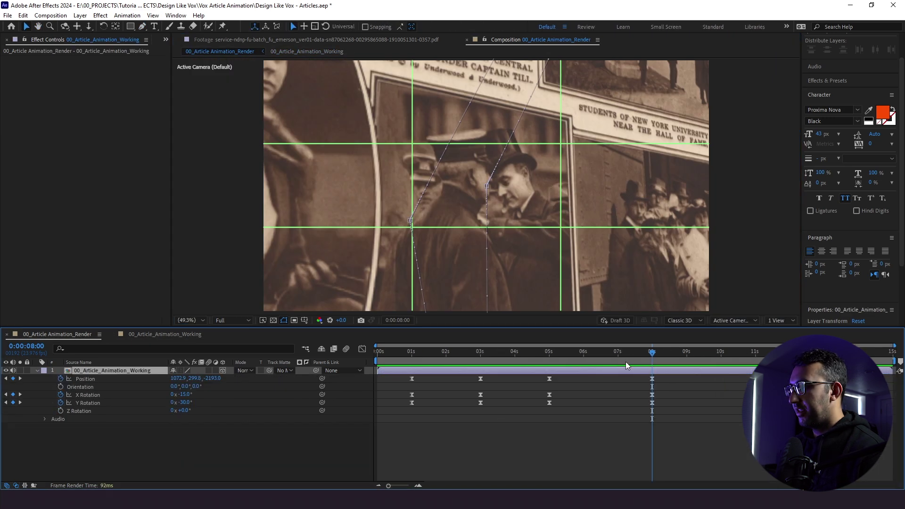
pyautogui.moveTo(652, 352); pyautogui.dragTo(615, 361)
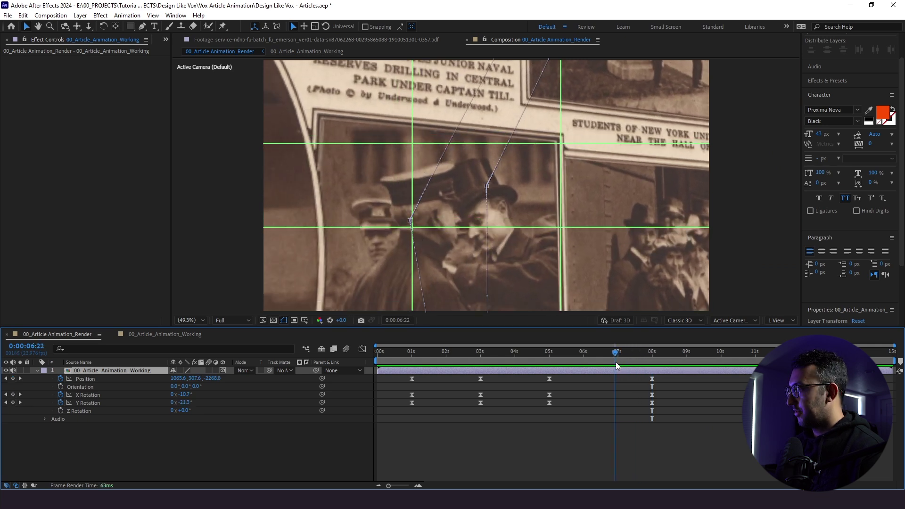
pyautogui.click(184, 335)
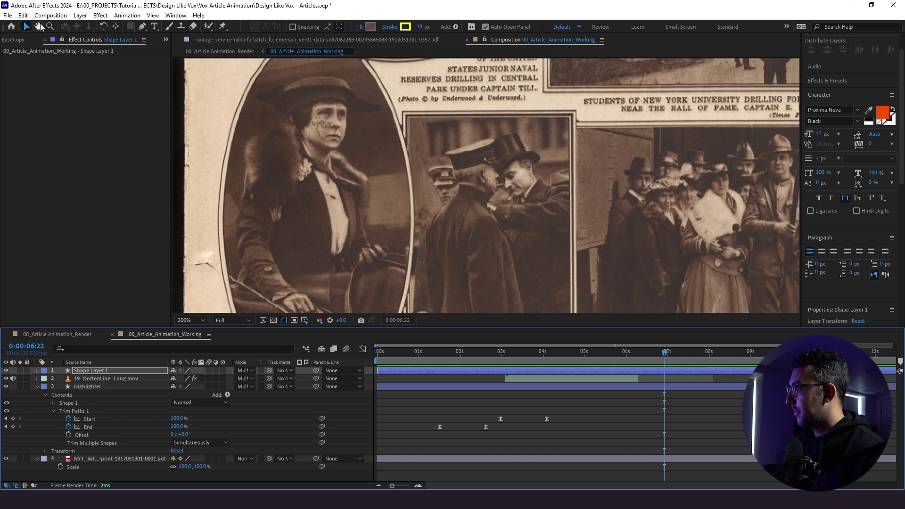
# Add 9_Circle.mov as the top layer of the Working comp, starting at about 6:22.
pyautogui.click(166, 39)
pyautogui.click(188, 51)
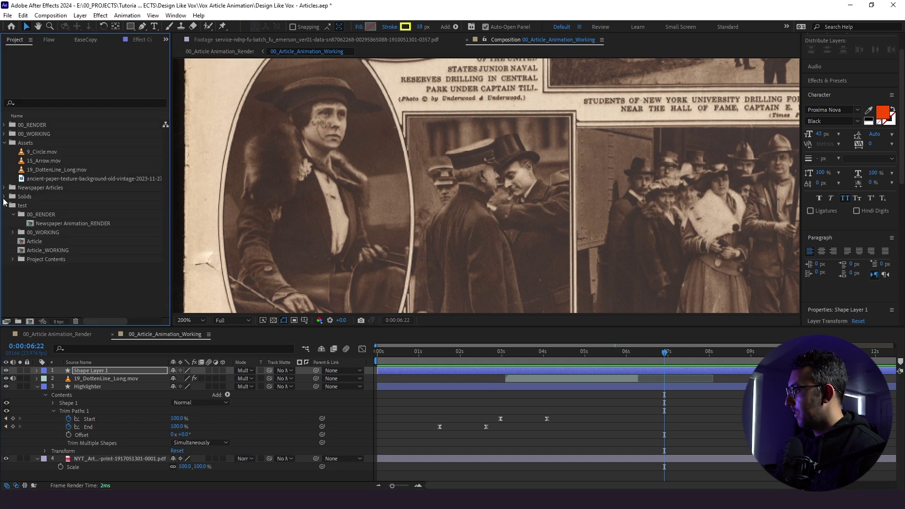
pyautogui.click(35, 152)
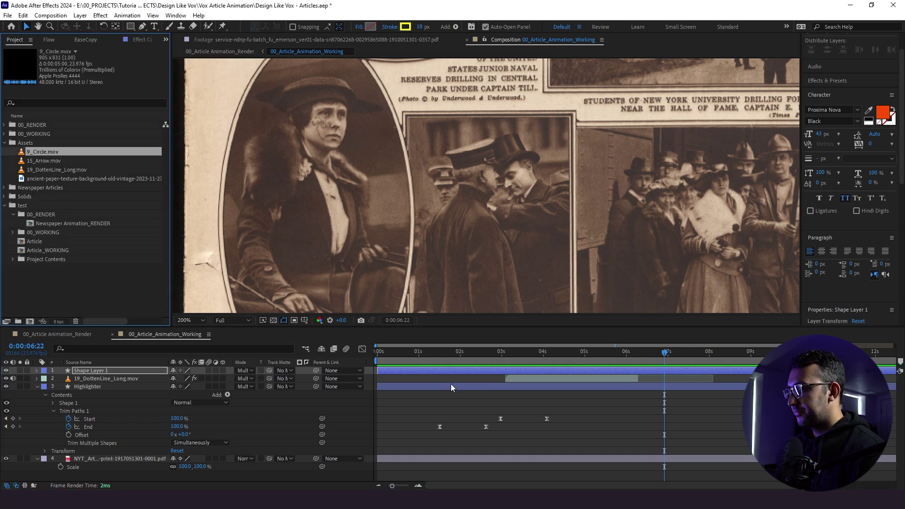
pyautogui.moveTo(52, 157); pyautogui.dragTo(119, 374)
pyautogui.moveTo(451, 372); pyautogui.dragTo(729, 375)
# Scale the brush circle to 28% and centre it on the two men in the lower photo.
pyautogui.scroll(-4, 613, 230)
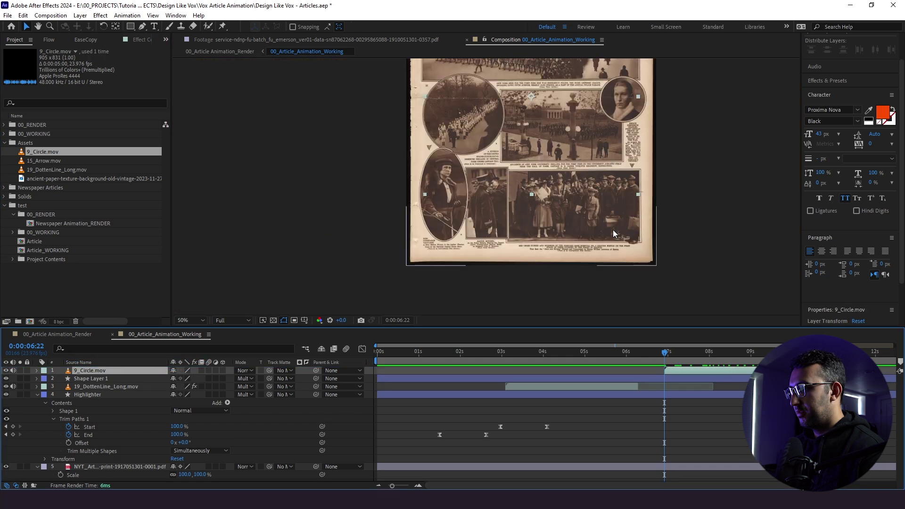
pyautogui.moveTo(666, 352); pyautogui.dragTo(690, 353)
pyautogui.press('s')
pyautogui.moveTo(184, 378); pyautogui.dragTo(2, 57)
pyautogui.moveTo(526, 123); pyautogui.dragTo(479, 213)
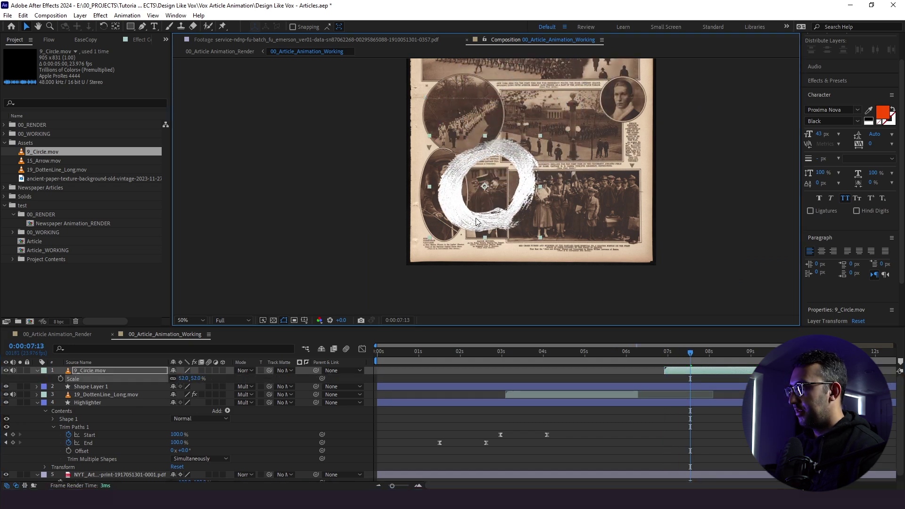
pyautogui.press('/')
pyautogui.moveTo(184, 378); pyautogui.dragTo(104, 378)
pyautogui.moveTo(479, 217); pyautogui.dragTo(480, 219)
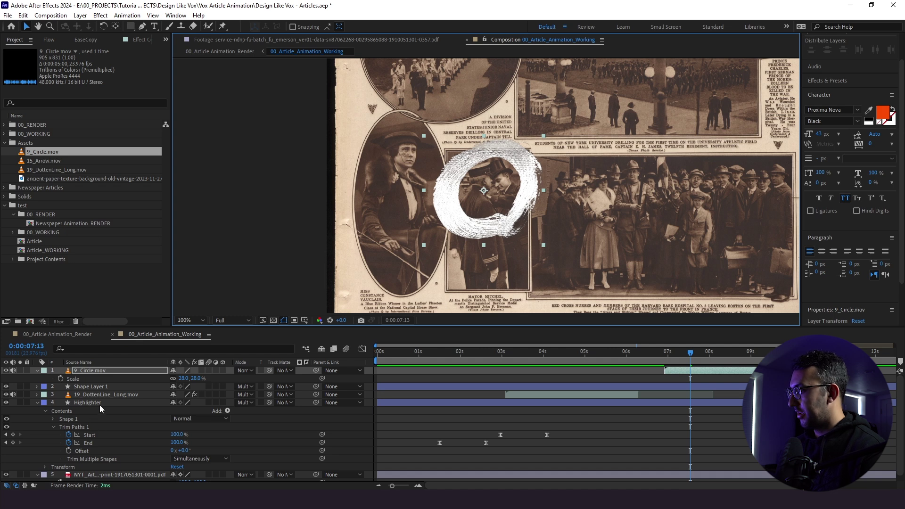
pyautogui.click(75, 396)
# Paste the dotted line's red Fill effect onto 9_Circle.mov and set its mode to Multiply.
pyautogui.click(139, 40)
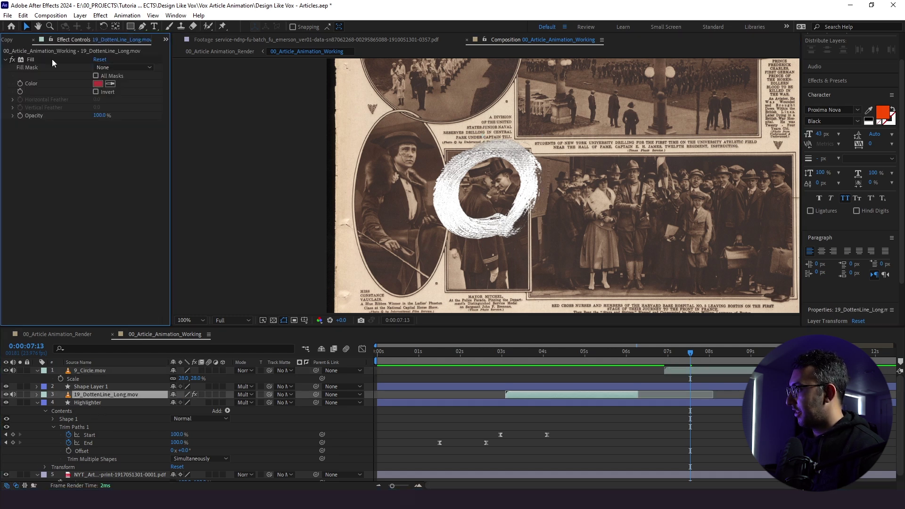
pyautogui.click(88, 371)
pyautogui.hotkey('ctrl', 'v')
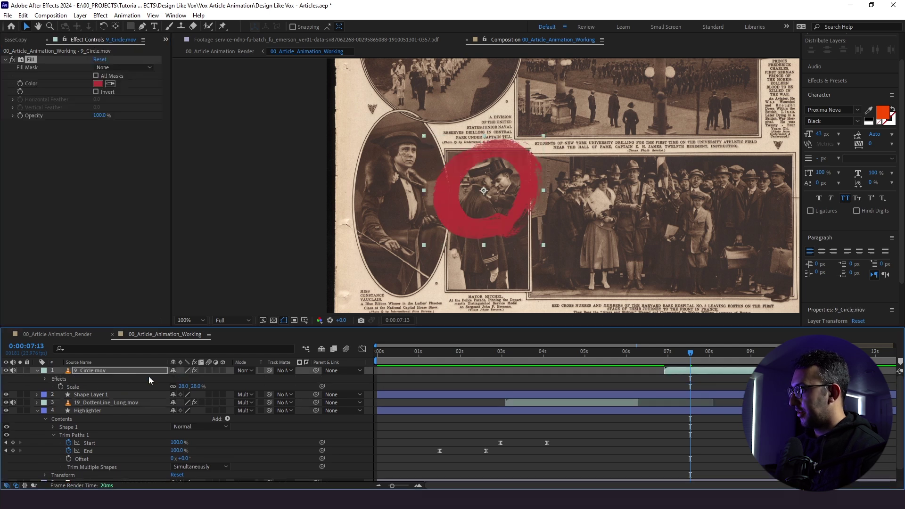
pyautogui.click(241, 371)
pyautogui.click(283, 125)
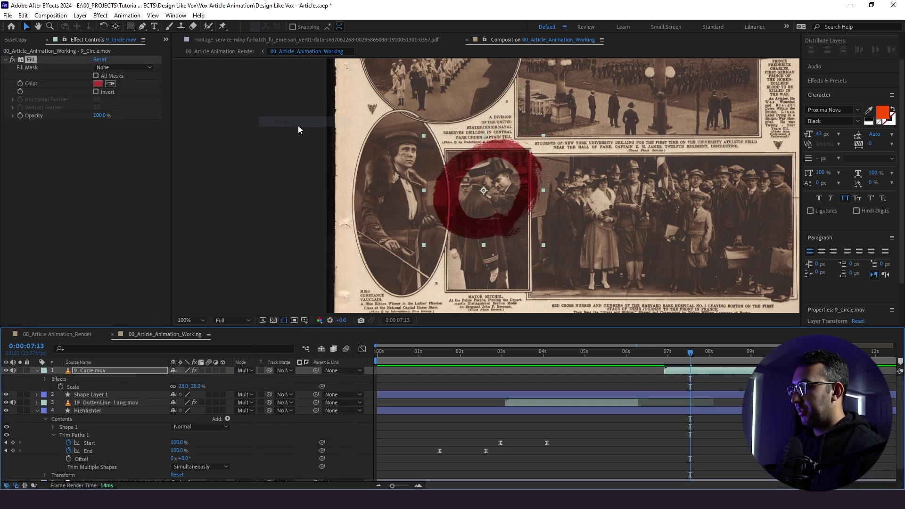
# Preview the red circle drawing during the camera move in the Render comp, up to about 9:09.
pyautogui.click(657, 355)
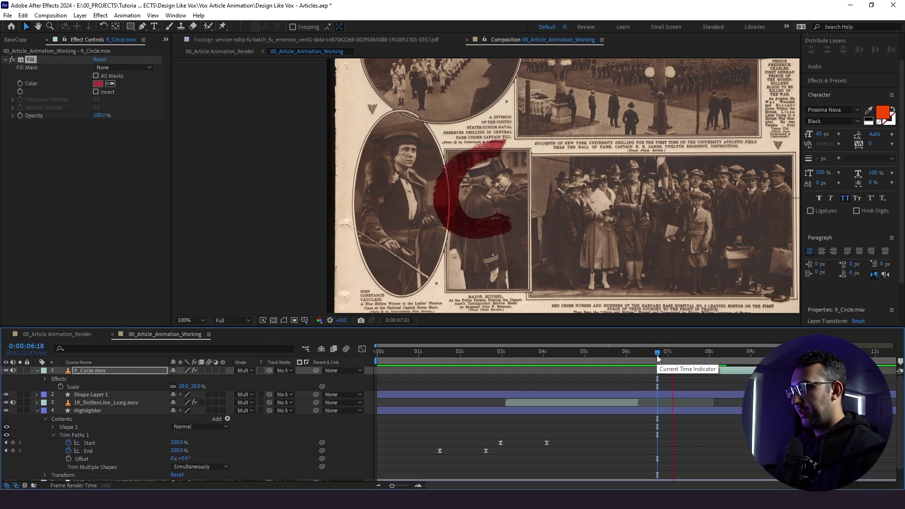
pyautogui.click(57, 335)
pyautogui.moveTo(679, 354); pyautogui.dragTo(624, 398)
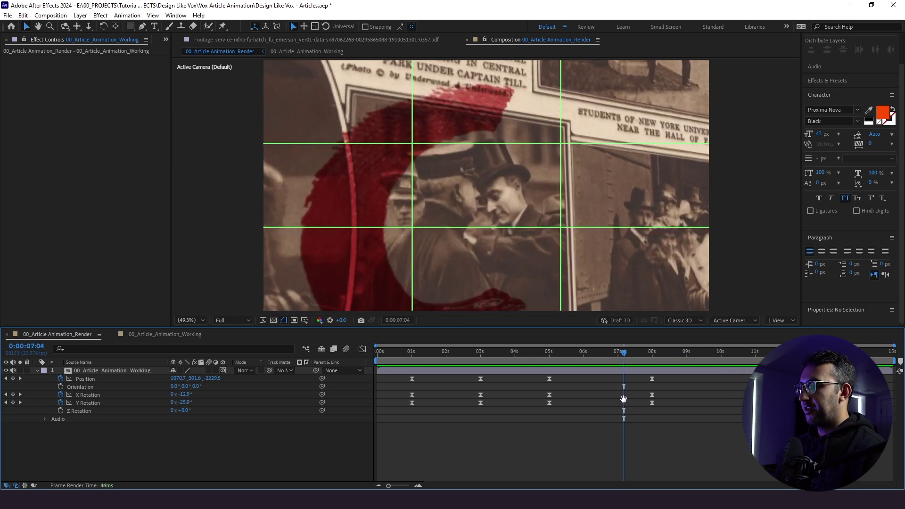
pyautogui.press('space')
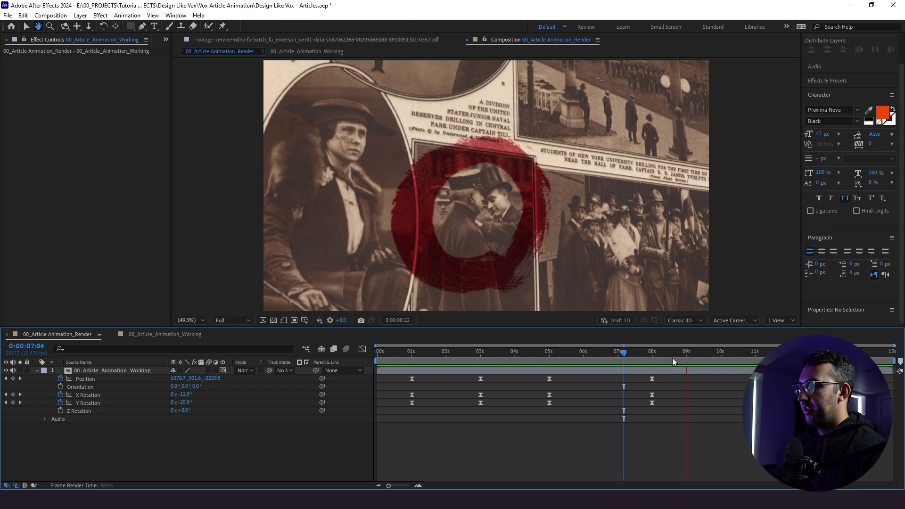
pyautogui.press('space')
pyautogui.moveTo(681, 354); pyautogui.dragTo(697, 360)
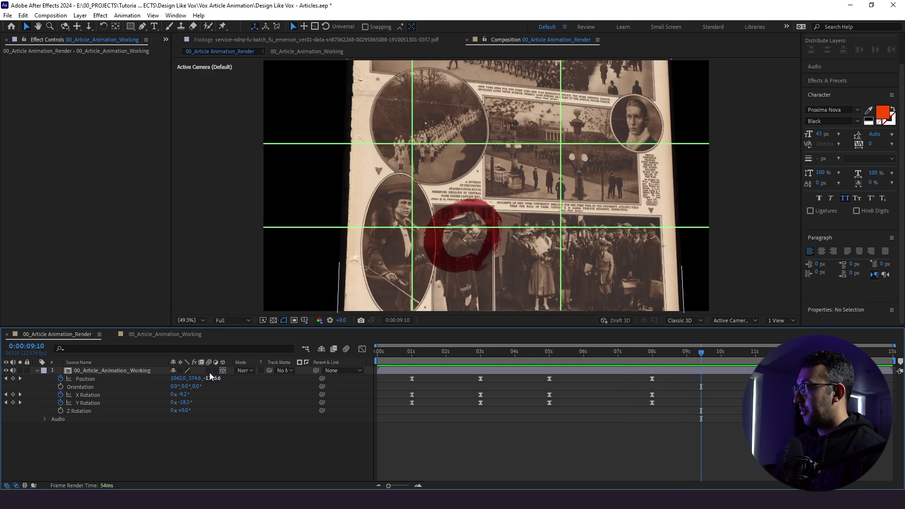
pyautogui.click(165, 335)
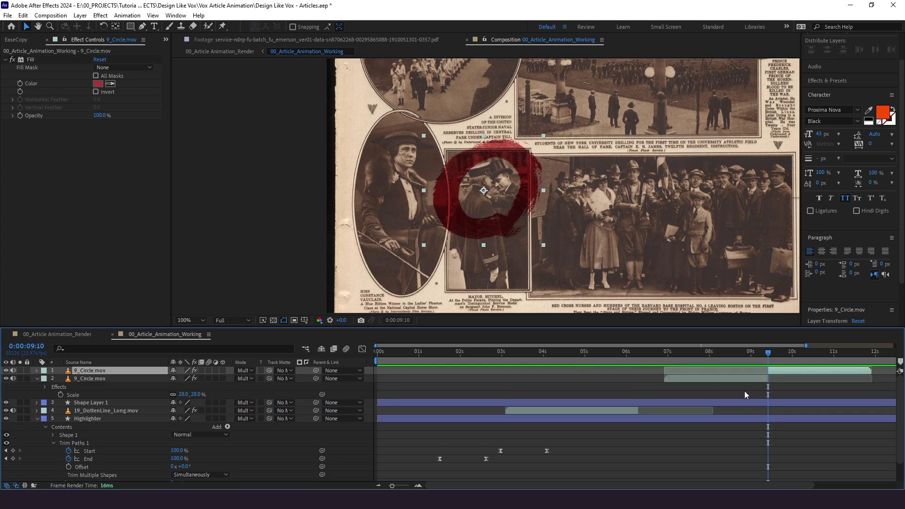
# Trim the circle clip to end at 9:10 and add a time-reversed duplicate layer.
pyautogui.hotkey('alt', ']')
pyautogui.click(721, 372)
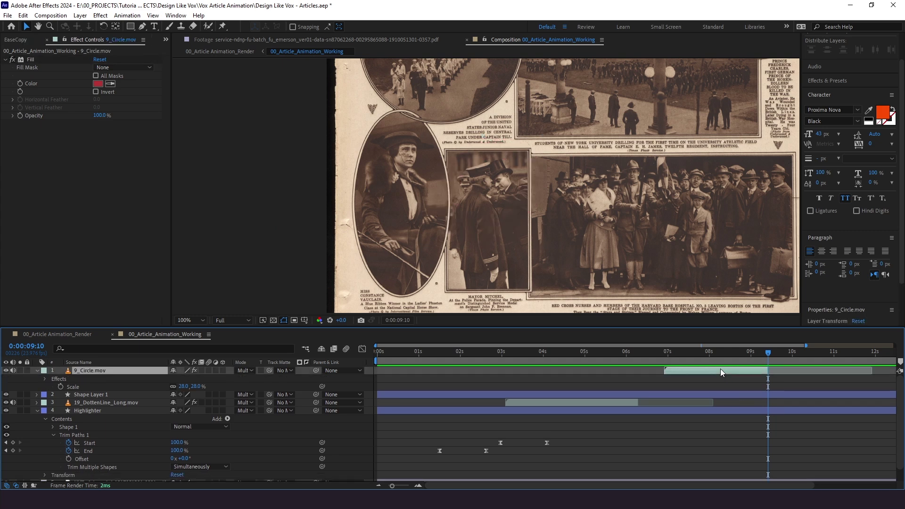
pyautogui.hotkey('ctrl', 'd')
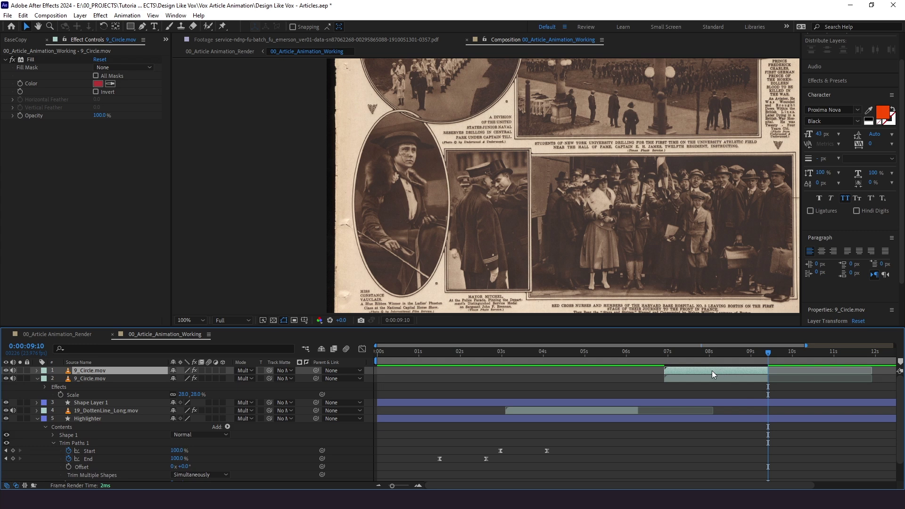
pyautogui.rightClick(712, 370)
pyautogui.moveTo(757, 144)
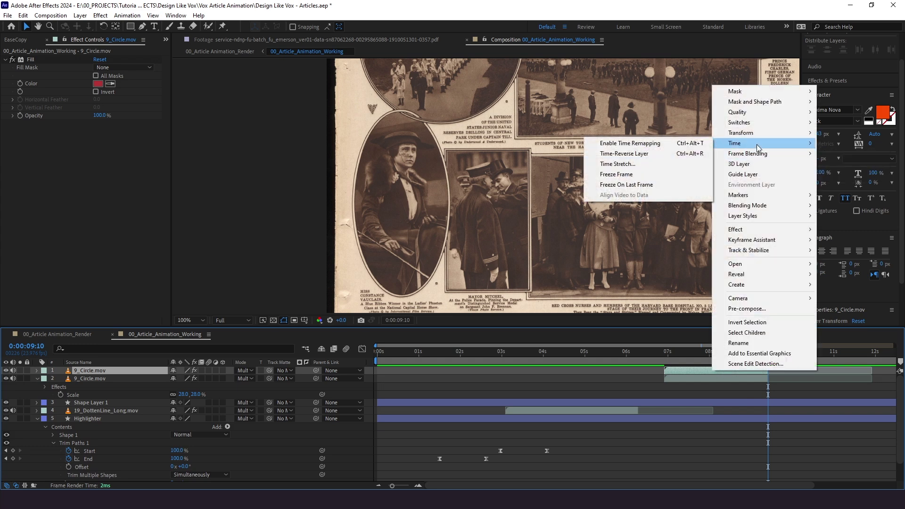
pyautogui.click(659, 155)
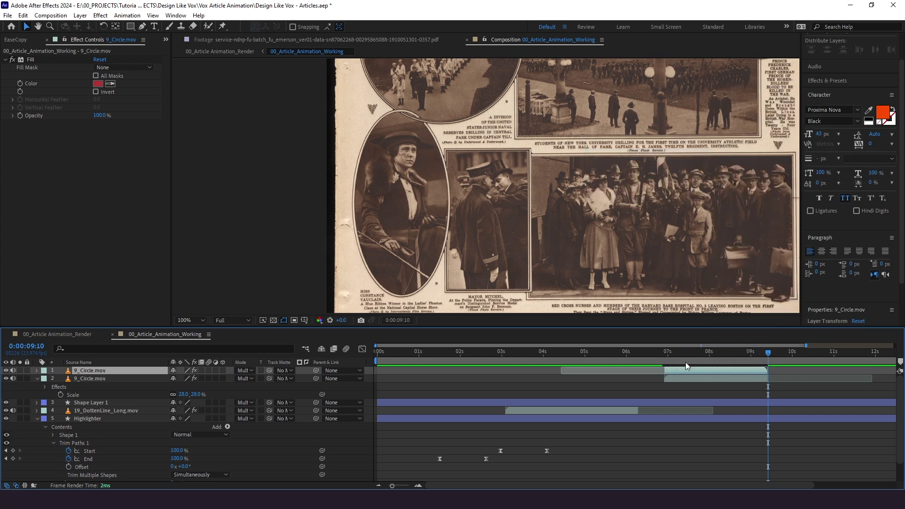
# Start the reversed circle at 9:10 and preview the animation from about 7 seconds.
pyautogui.moveTo(680, 370); pyautogui.dragTo(779, 372)
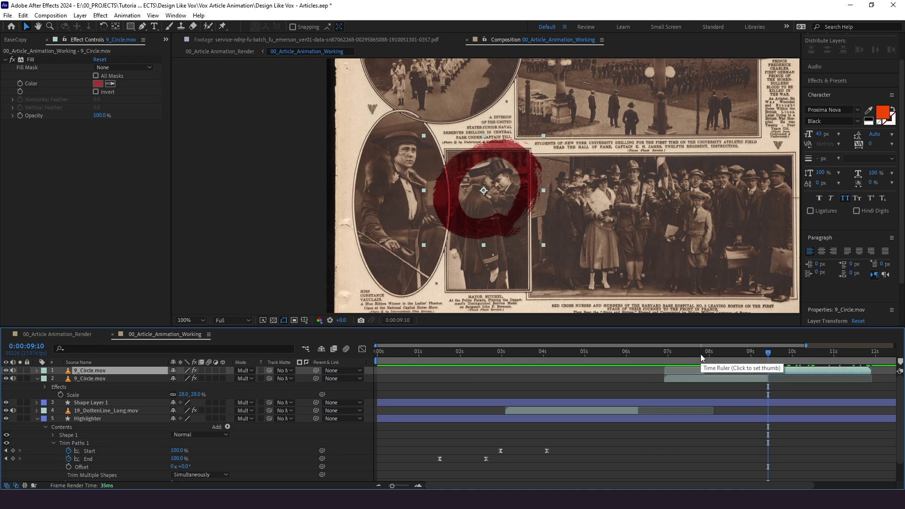
pyautogui.moveTo(700, 355); pyautogui.dragTo(692, 354)
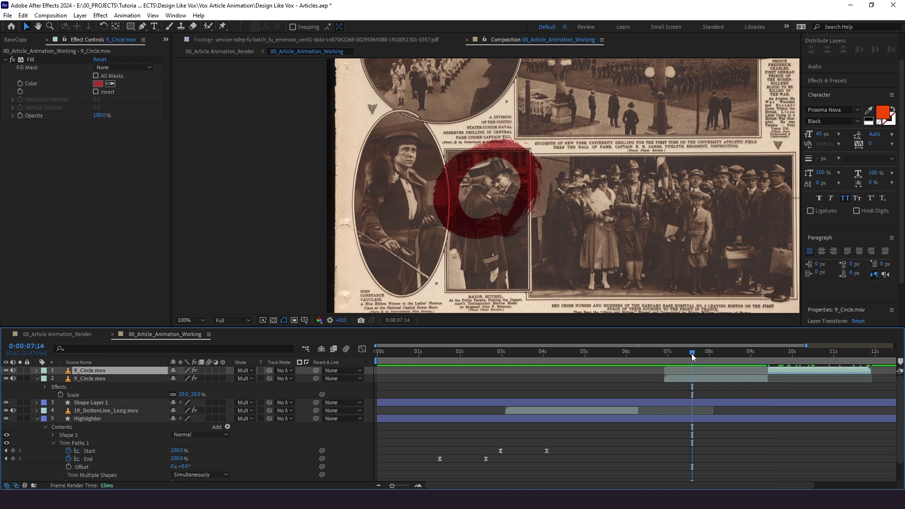
pyautogui.press('space')
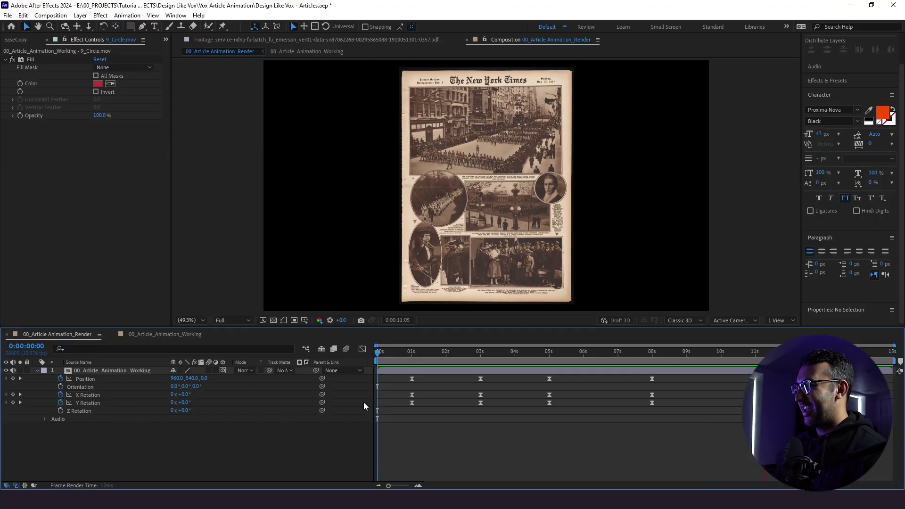
# Add the ancient paper texture beneath the newspaper layer in the Render comp.
pyautogui.press('space')
pyautogui.click(164, 40)
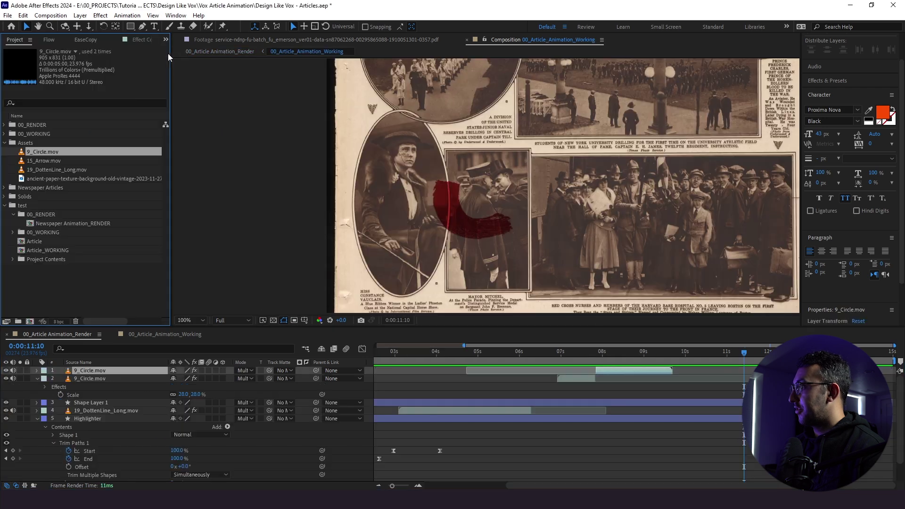
pyautogui.click(35, 179)
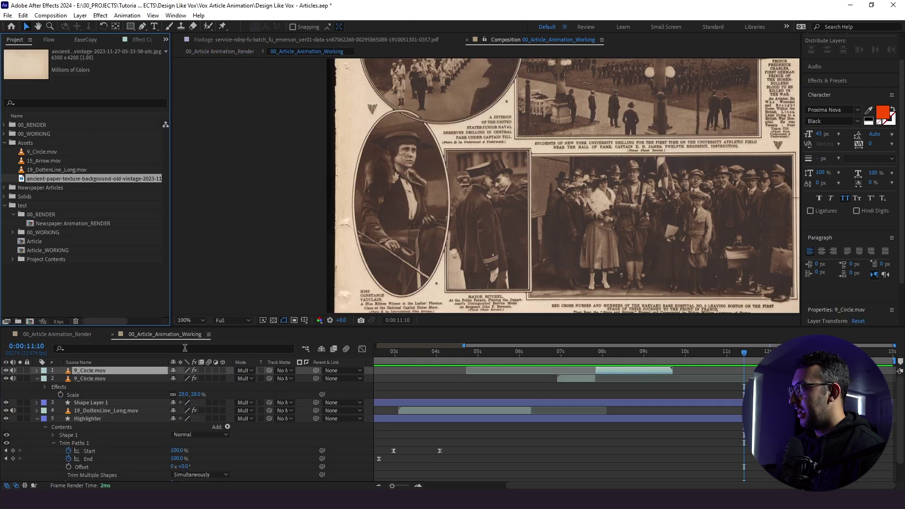
pyautogui.click(54, 333)
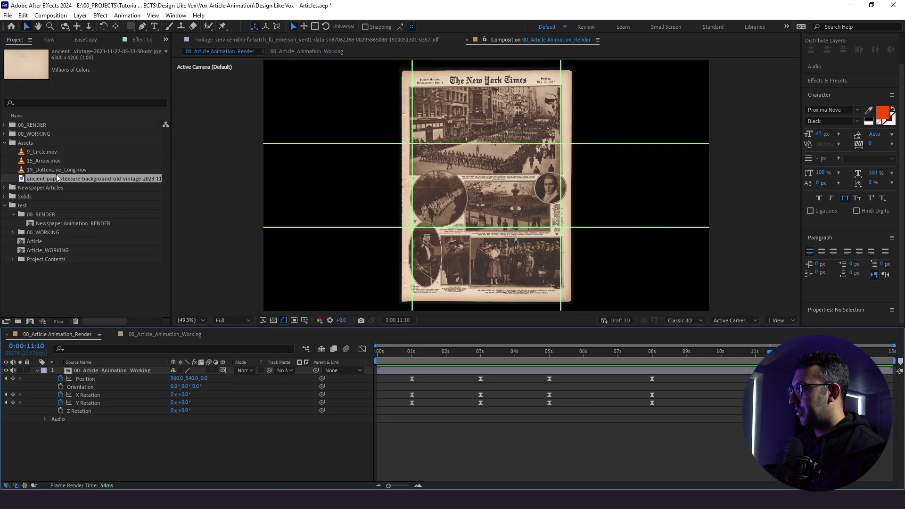
pyautogui.moveTo(64, 180); pyautogui.dragTo(131, 463)
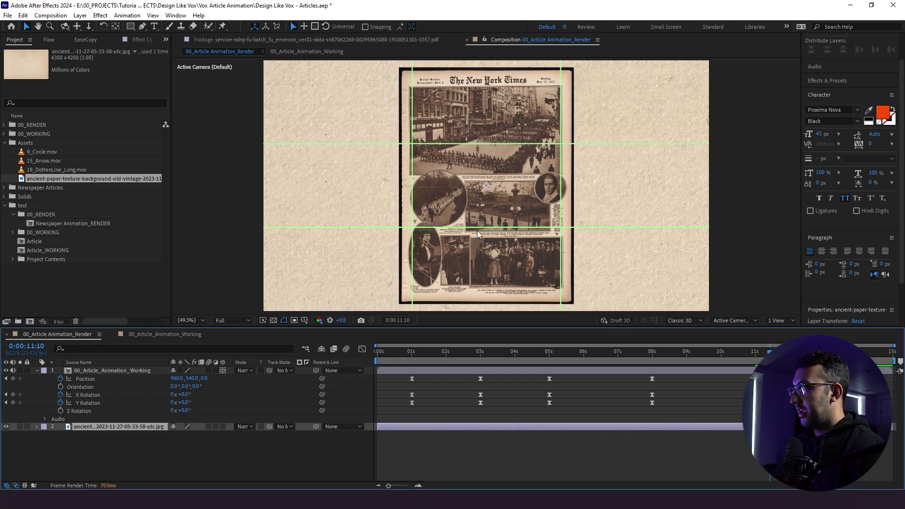
# Scale the paper texture down to 32% as a backdrop.
pyautogui.press(',')
pyautogui.press('s')
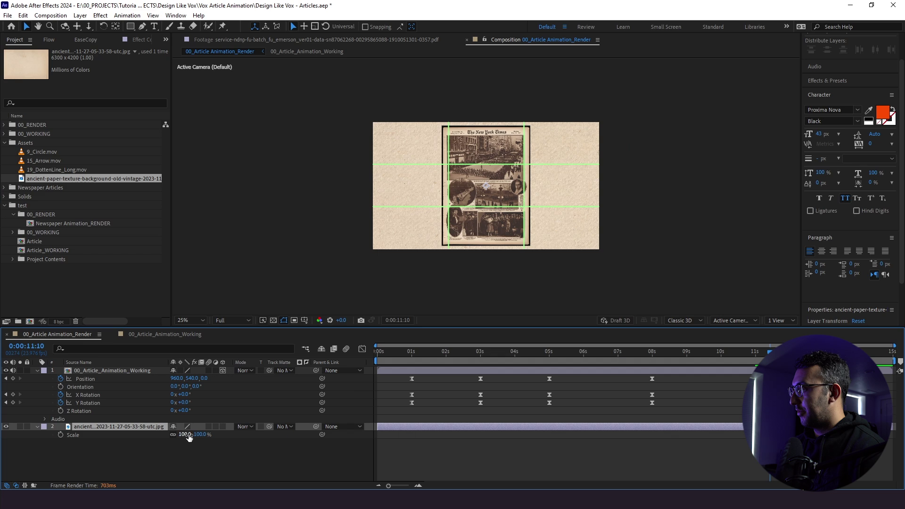
pyautogui.moveTo(189, 438); pyautogui.dragTo(165, 445)
pyautogui.click(165, 444)
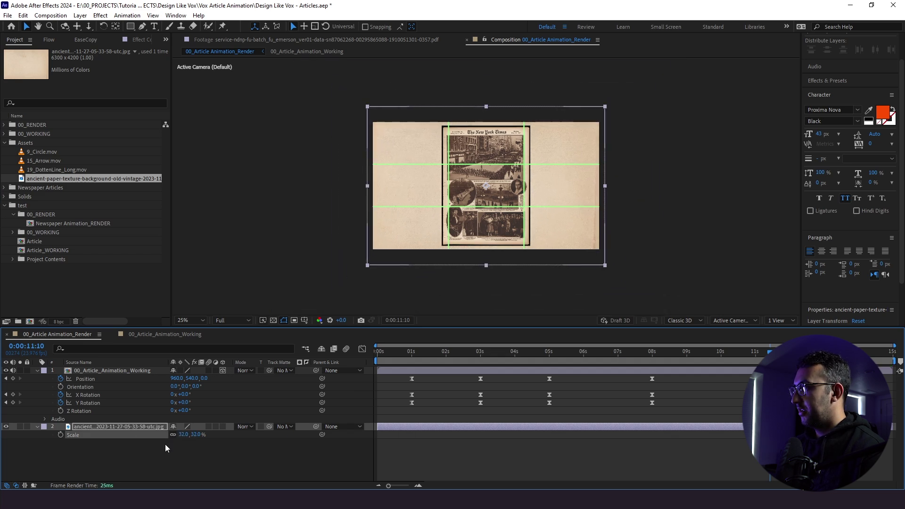
pyautogui.click(37, 370)
pyautogui.click(37, 378)
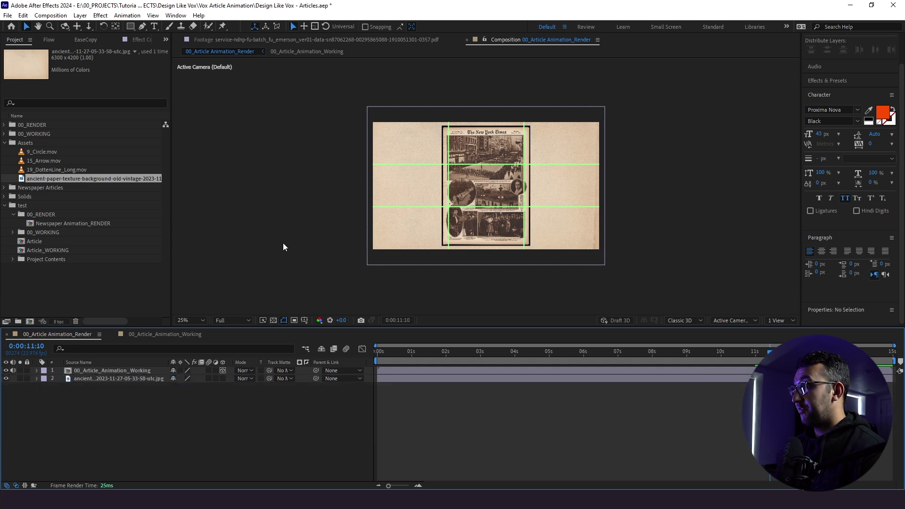
# Add a new adjustment layer on top and rename it flicker.
pyautogui.hotkey('ctrl', 'alt', 'y')
pyautogui.hotkey('shift', '/')
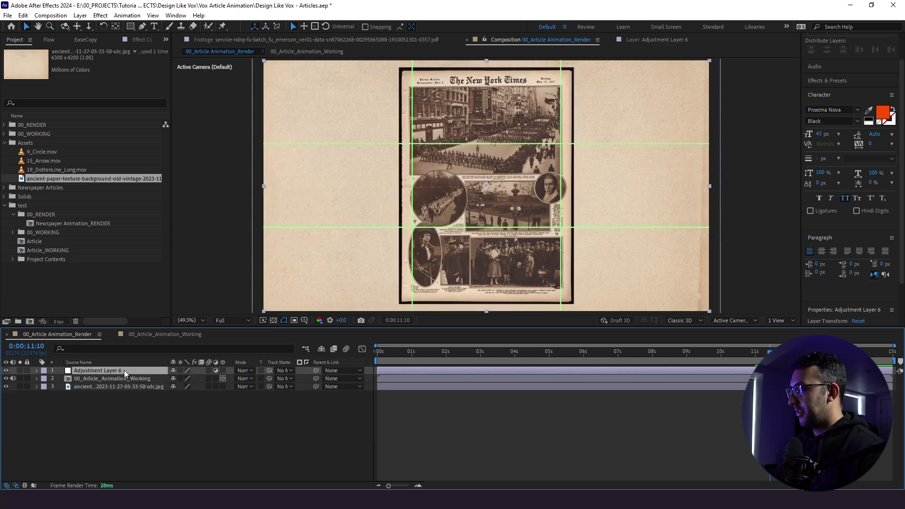
pyautogui.press('Return')
pyautogui.write('flicker')
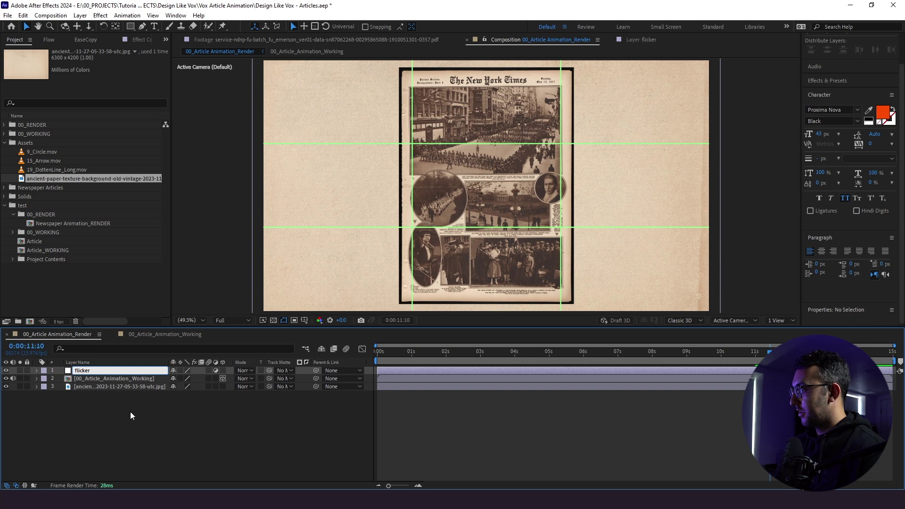
pyautogui.click(130, 412)
# Apply Curves to the flicker layer and lift the curve to brighten the image.
pyautogui.click(98, 367)
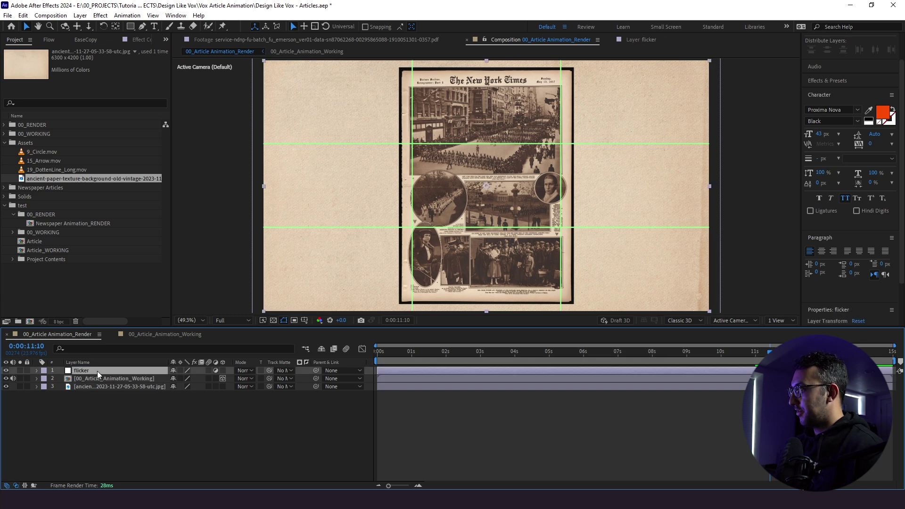
pyautogui.hotkey('ctrl', 'space')
pyautogui.write('cu')
pyautogui.press('Return')
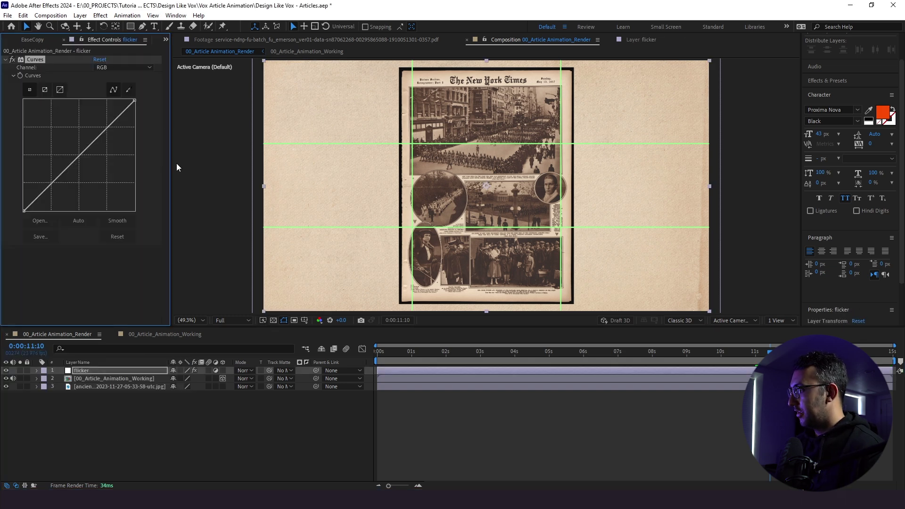
pyautogui.click(92, 137)
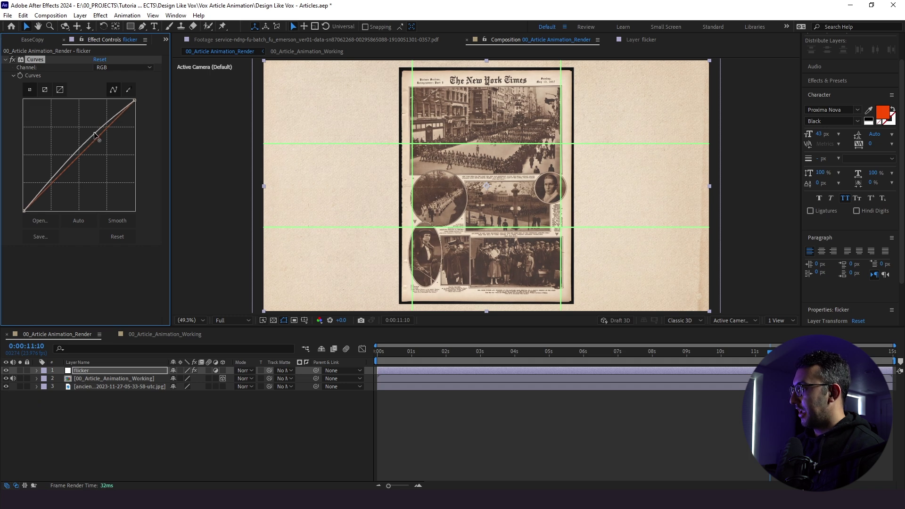
# Drive the flicker layer's Opacity with a wiggle(10,50) expression.
pyautogui.click(89, 366)
pyautogui.press('t')
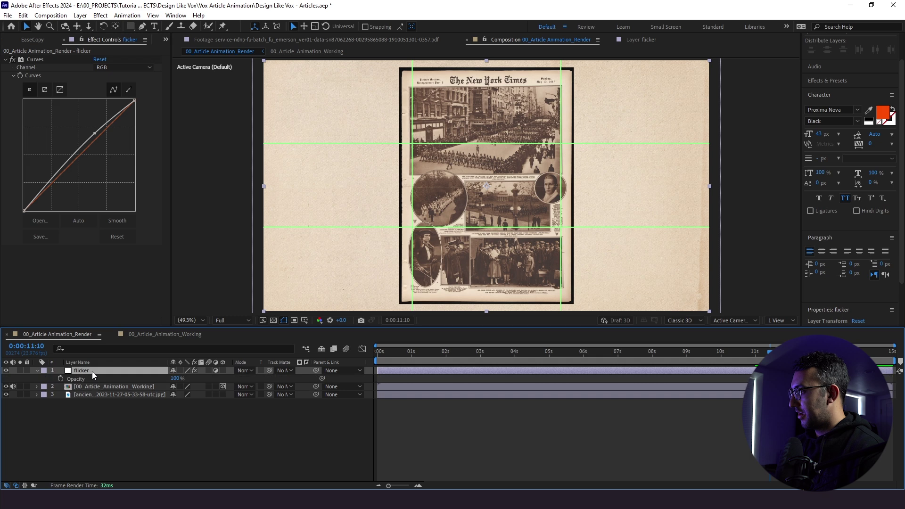
pyautogui.keyDown('alt'); pyautogui.click(60, 379); pyautogui.keyUp('alt')
pyautogui.write('wiggle(50,10')
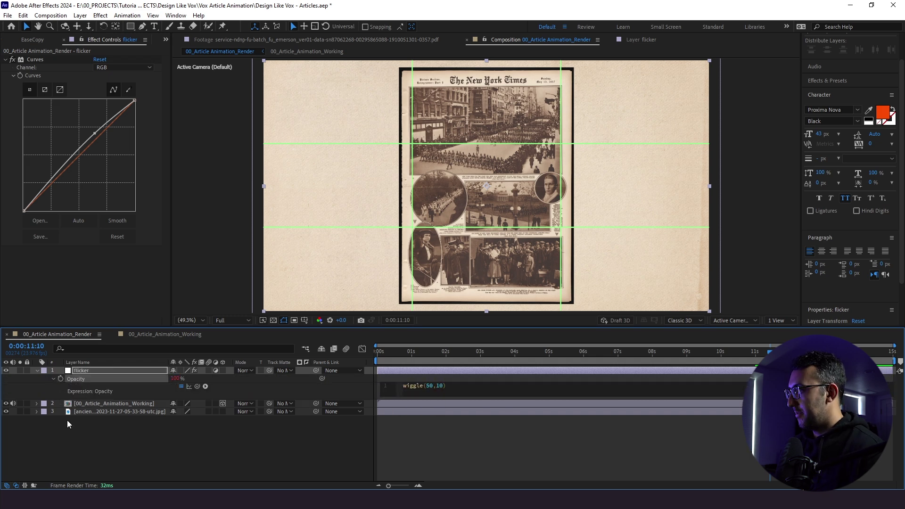
pyautogui.click(420, 355)
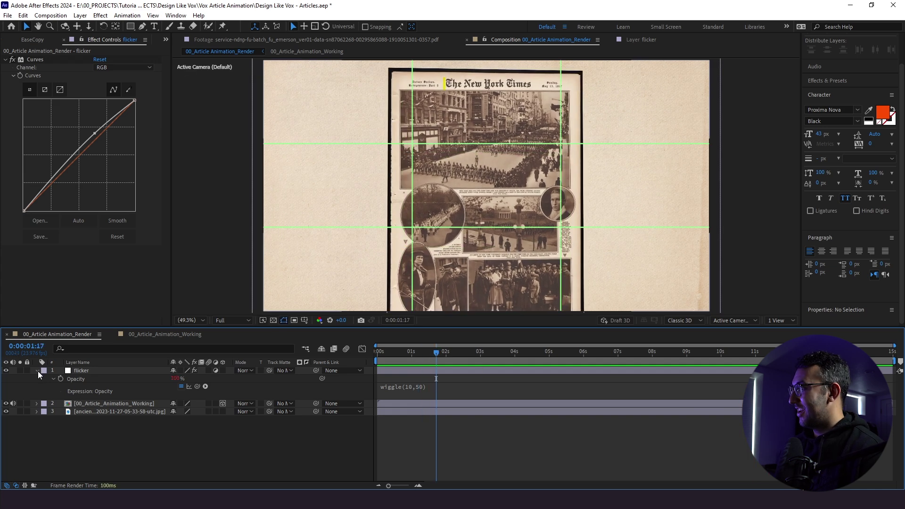
pyautogui.click(37, 370)
# Add a new 50mm Camera 1 layer to the render comp.
pyautogui.click(80, 15)
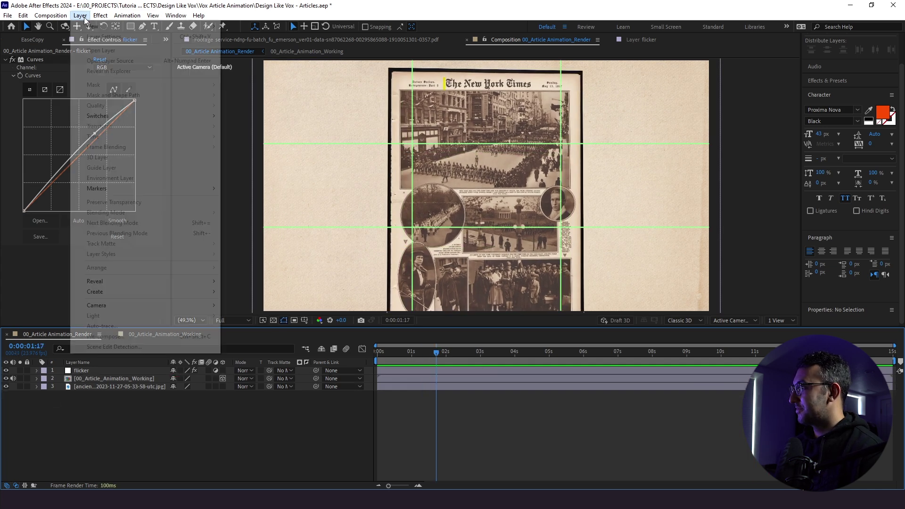
pyautogui.moveTo(141, 26)
pyautogui.click(246, 57)
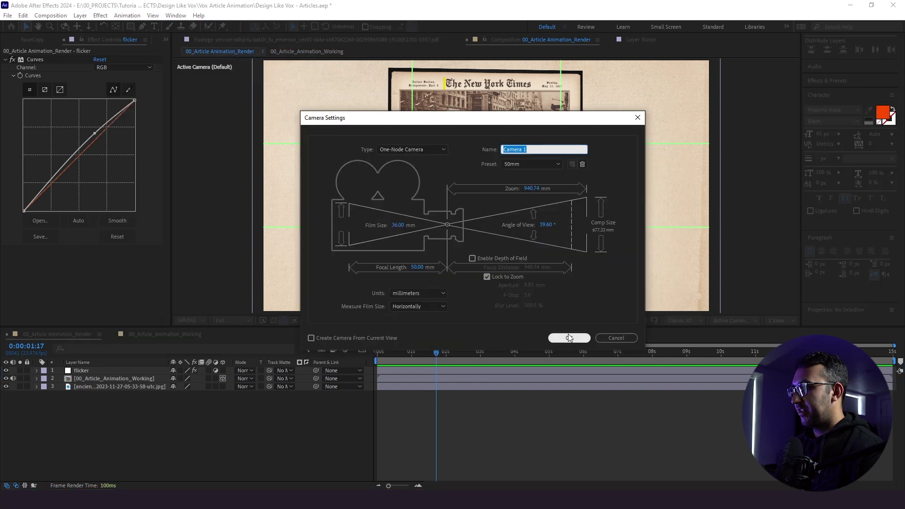
pyautogui.click(568, 337)
# Split the viewer into 2 Views to show a Top view beside the camera.
pyautogui.click(773, 321)
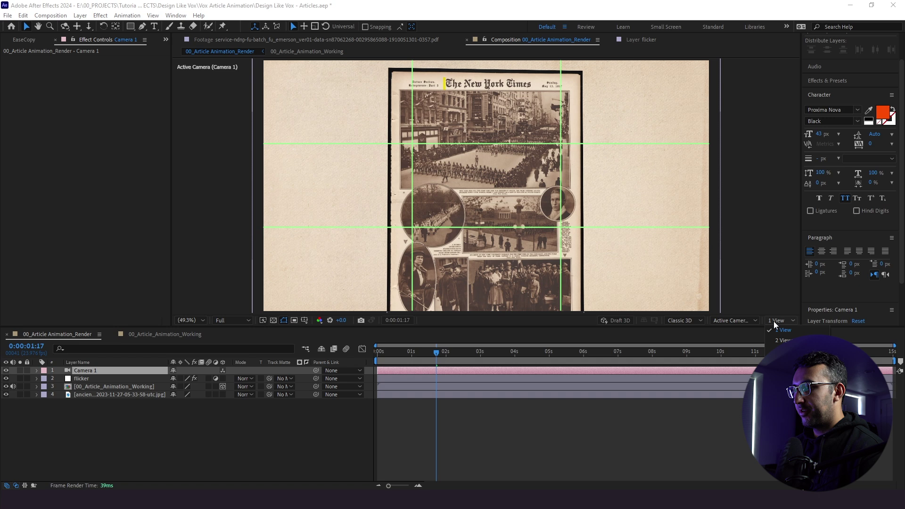
pyautogui.click(783, 331)
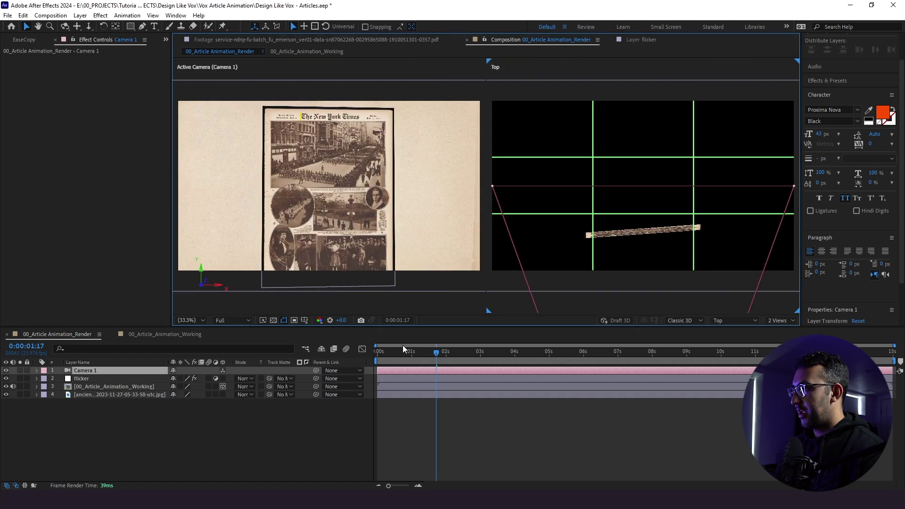
pyautogui.click(37, 371)
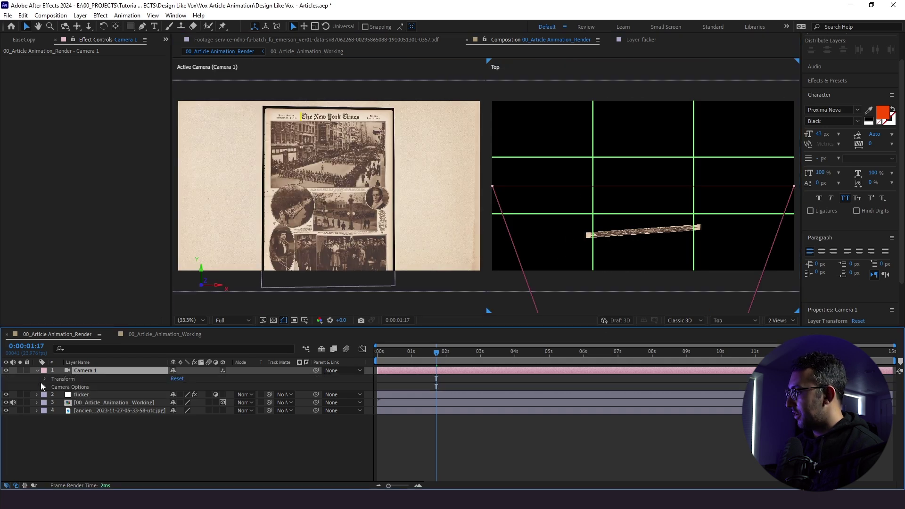
# Turn on Camera 1's Depth of Field and keyframe Focus Distance at the start (2666.7).
pyautogui.scroll(-3, 45, 386)
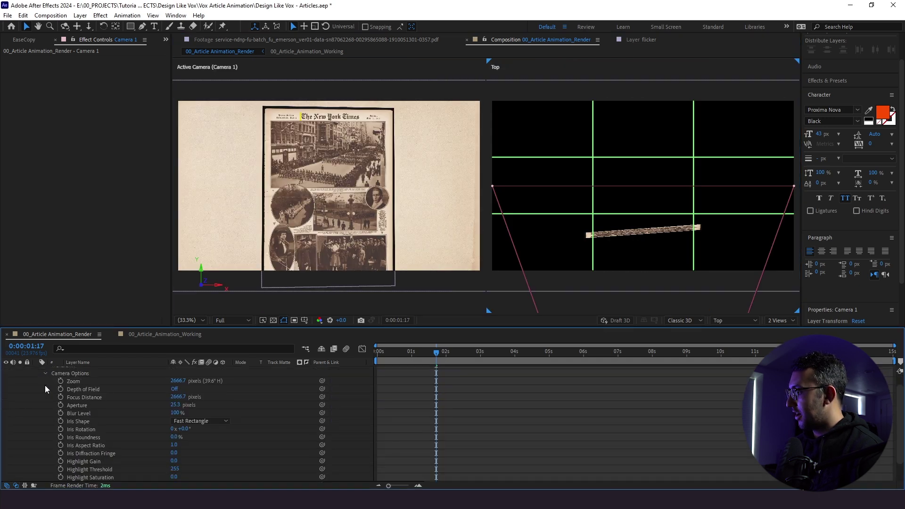
pyautogui.click(174, 390)
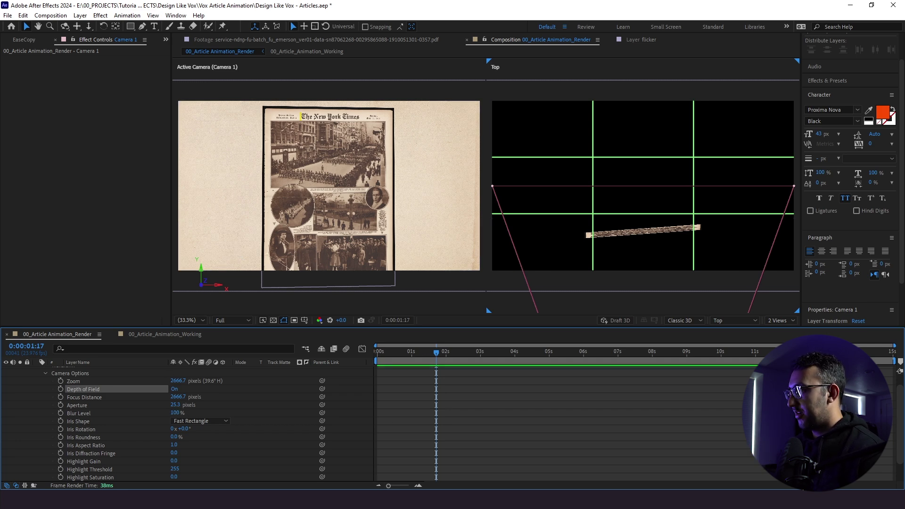
pyautogui.click(60, 397)
pyautogui.scroll(-2, 592, 212)
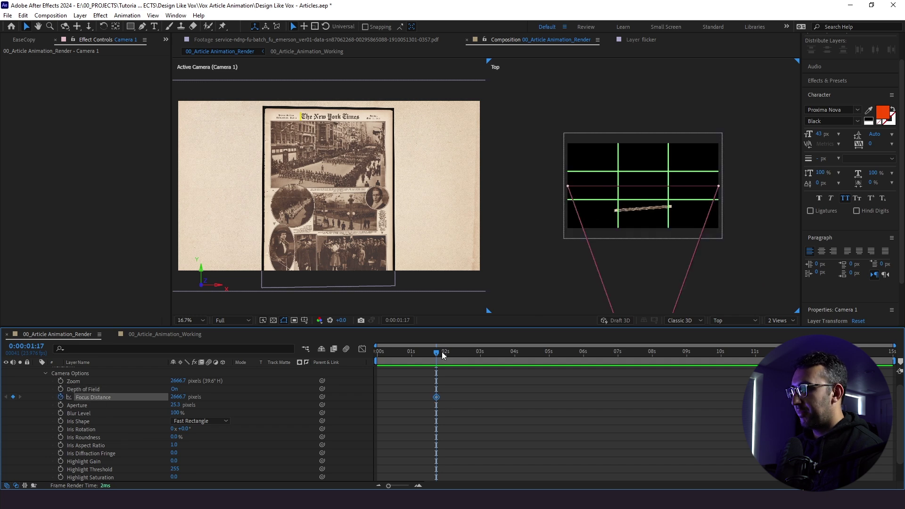
pyautogui.moveTo(426, 355); pyautogui.dragTo(344, 379)
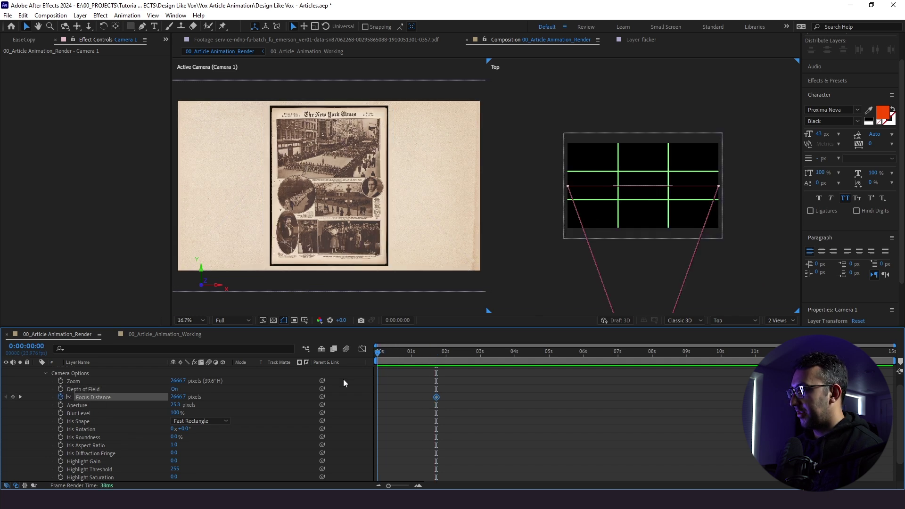
pyautogui.click(402, 405)
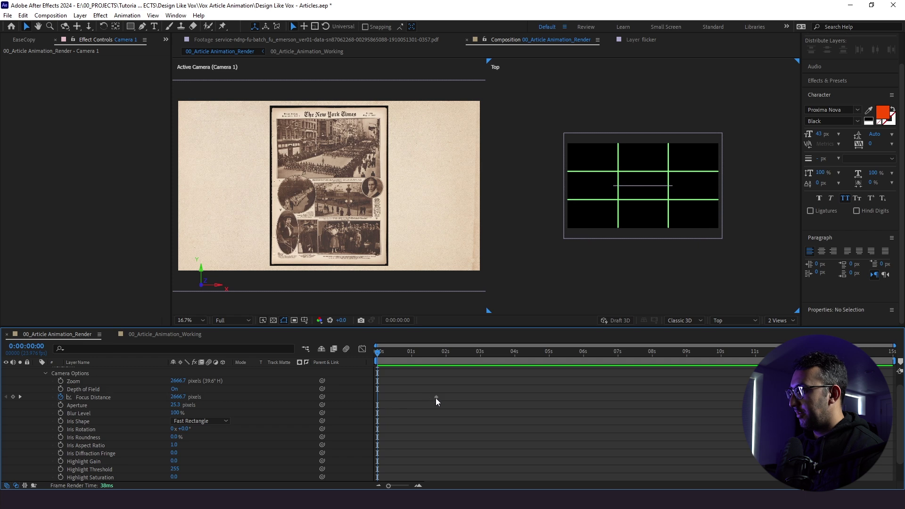
pyautogui.moveTo(436, 397); pyautogui.dragTo(380, 404)
# Set Focus Distance to 695.7 at 2:21 and raise Aperture to 119.3.
pyautogui.moveTo(415, 360); pyautogui.dragTo(476, 363)
pyautogui.moveTo(174, 405); pyautogui.dragTo(16, 411)
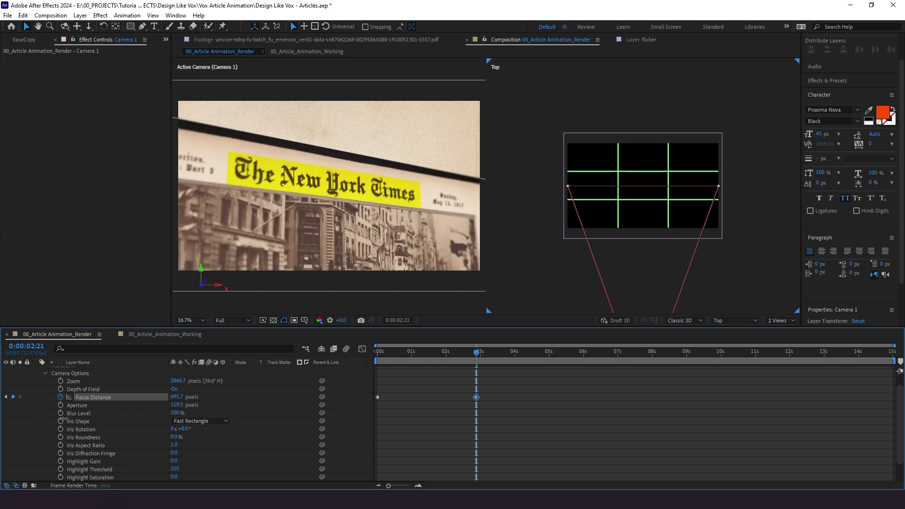
pyautogui.click(389, 372)
pyautogui.press('Home')
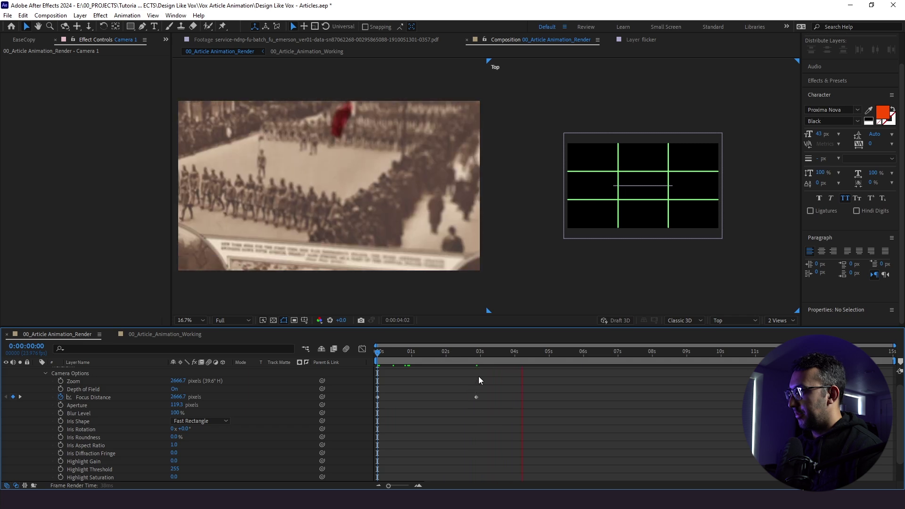
# Key Camera 1's Focus Distance at 5 seconds (about 527.7 px) to focus the caption.
pyautogui.press('space')
pyautogui.scroll(1, 533, 379)
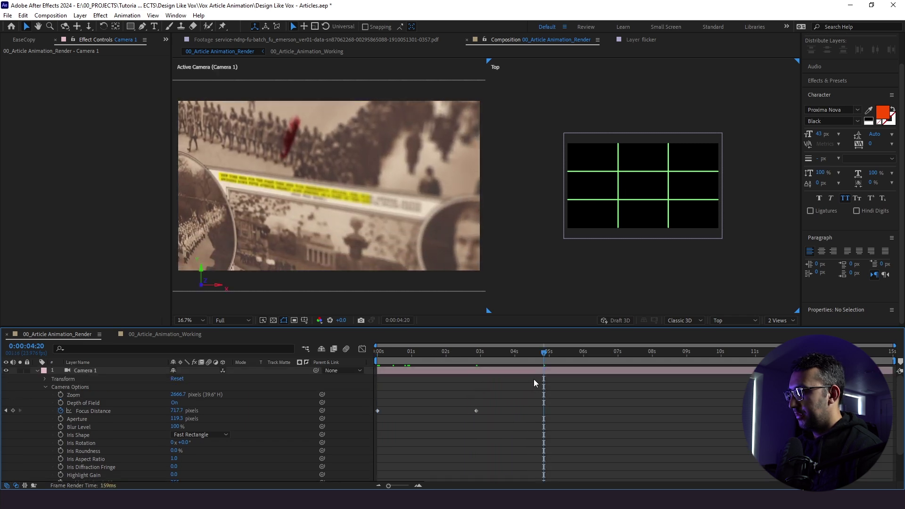
pyautogui.click(488, 389)
pyautogui.scroll(-3, 528, 420)
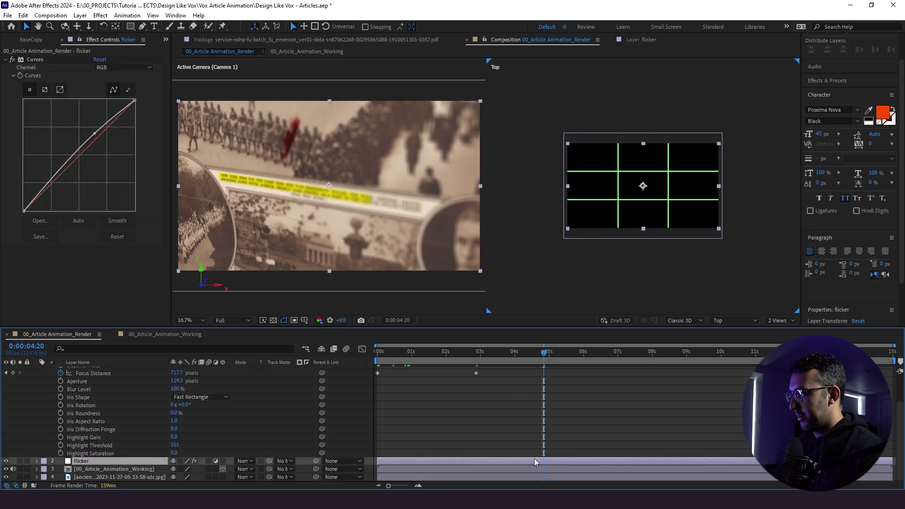
pyautogui.click(520, 470)
pyautogui.scroll(-2, 538, 420)
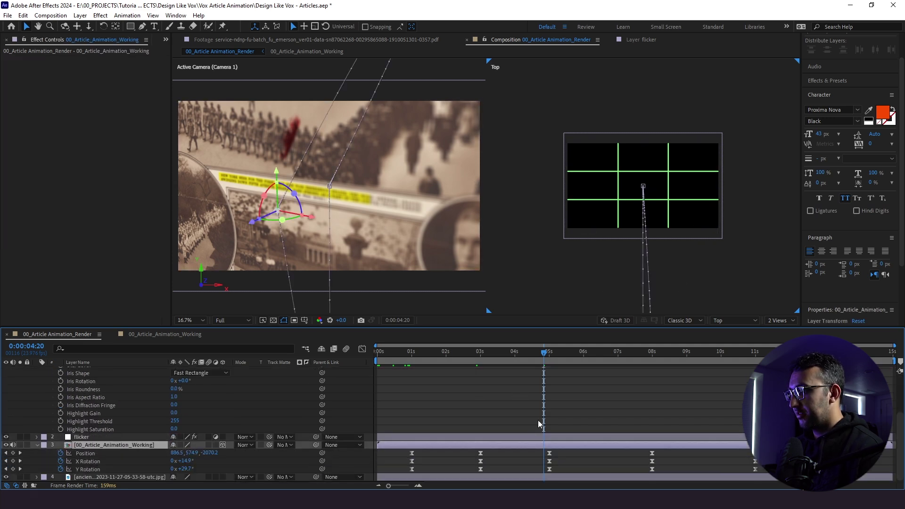
pyautogui.click(550, 360)
pyautogui.scroll(4, 566, 389)
pyautogui.scroll(-1, 494, 399)
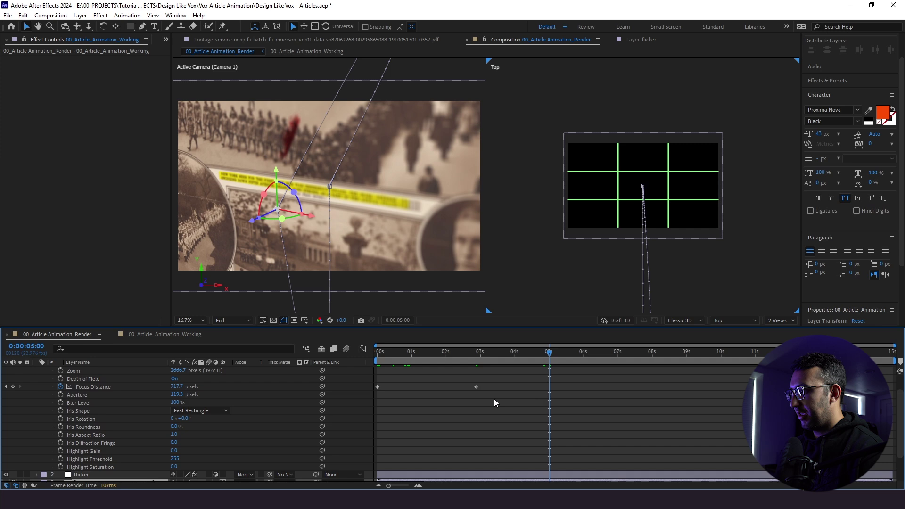
pyautogui.click(481, 352)
pyautogui.click(476, 387)
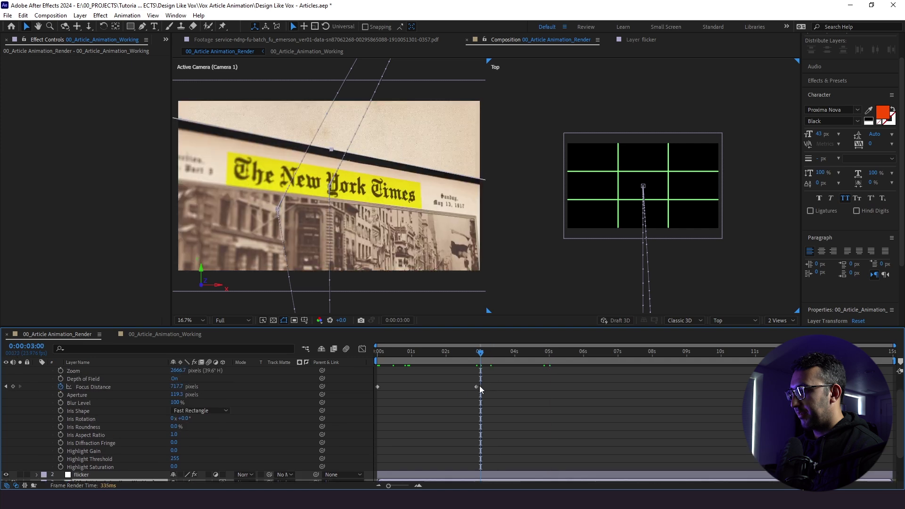
pyautogui.scroll(-1, 531, 395)
pyautogui.click(549, 355)
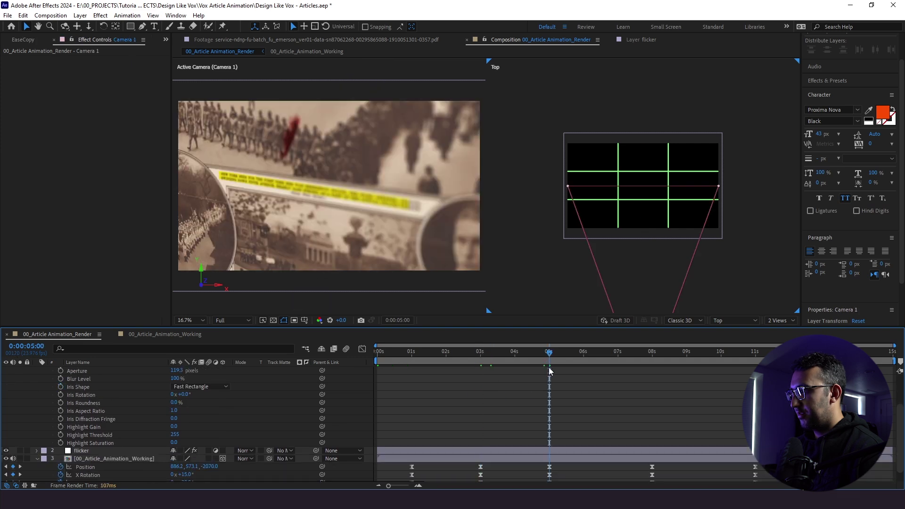
pyautogui.scroll(2, 575, 397)
pyautogui.click(553, 370)
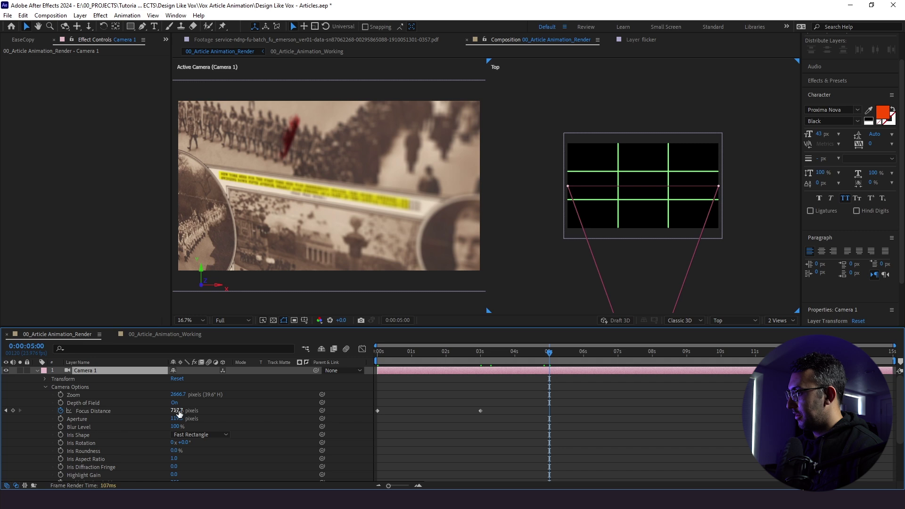
pyautogui.moveTo(178, 412); pyautogui.dragTo(130, 453)
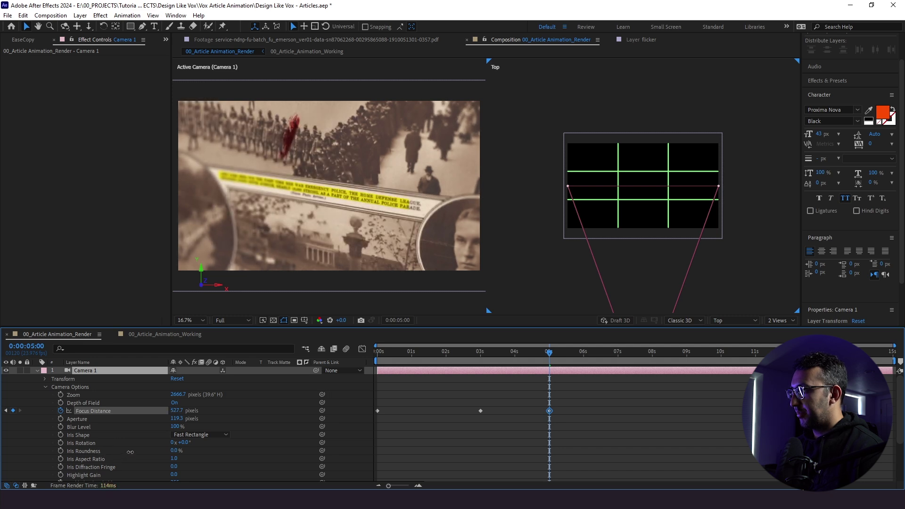
pyautogui.click(586, 415)
# Key Focus Distance at 8 seconds to 347.7 px, sharpening the circled photo.
pyautogui.scroll(-2, 571, 415)
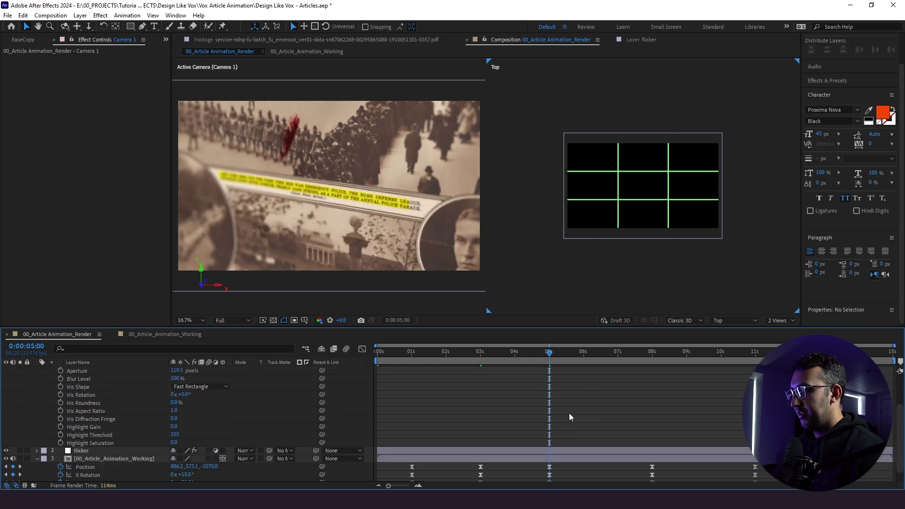
pyautogui.moveTo(612, 357); pyautogui.dragTo(649, 370)
pyautogui.scroll(2, 644, 384)
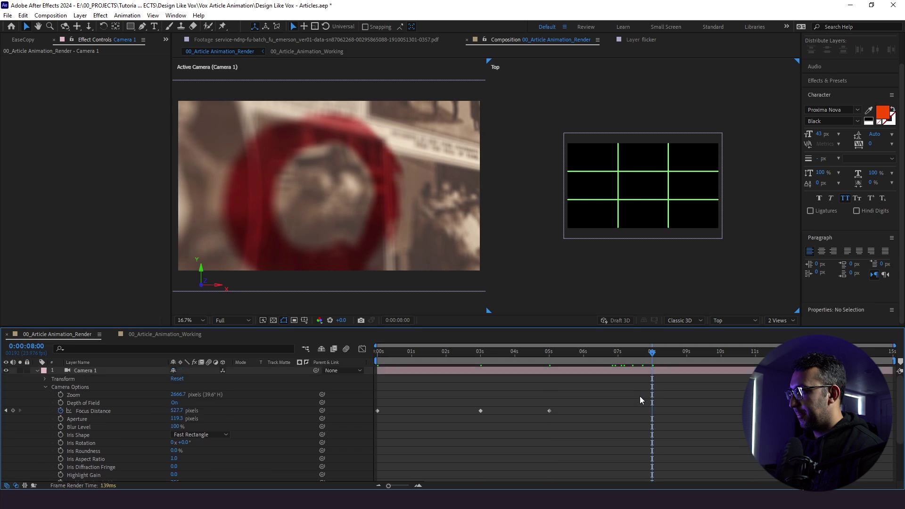
pyautogui.moveTo(176, 411); pyautogui.dragTo(283, 422)
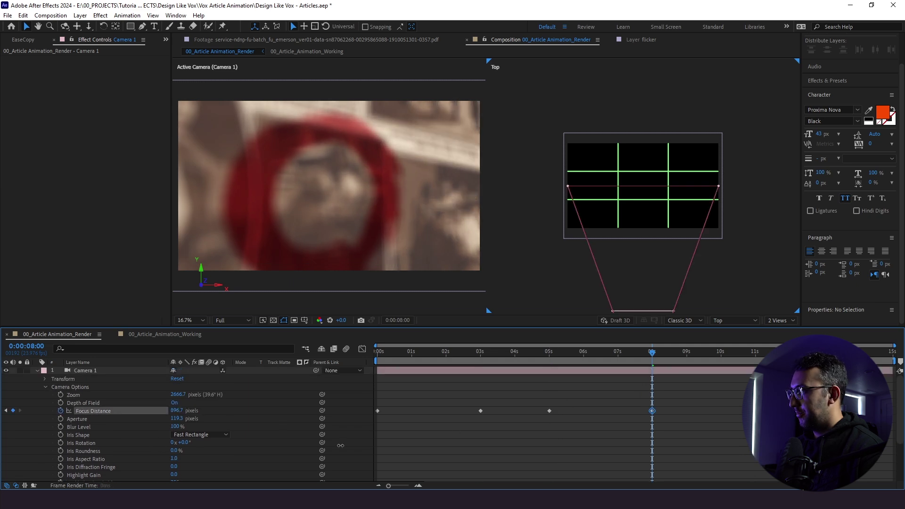
pyautogui.moveTo(340, 446); pyautogui.dragTo(0, 452)
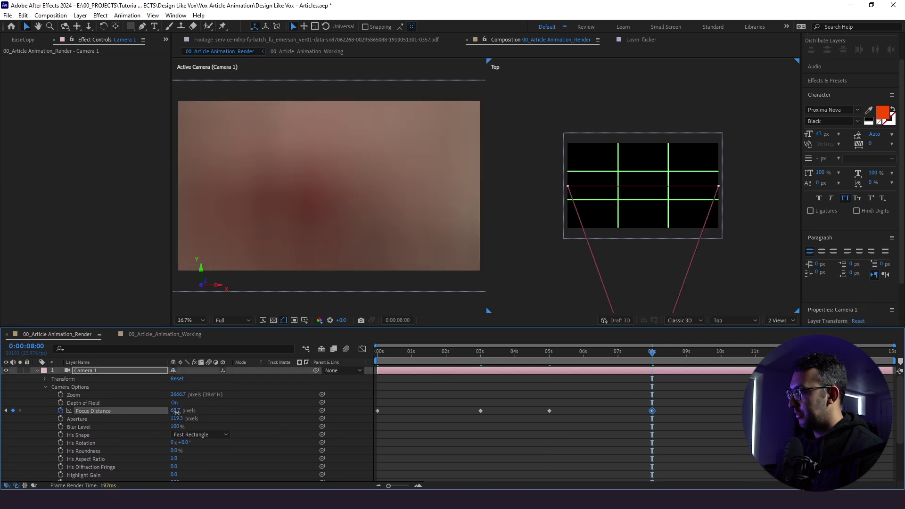
pyautogui.moveTo(378, 423); pyautogui.dragTo(500, 432)
pyautogui.moveTo(660, 467); pyautogui.dragTo(381, 489)
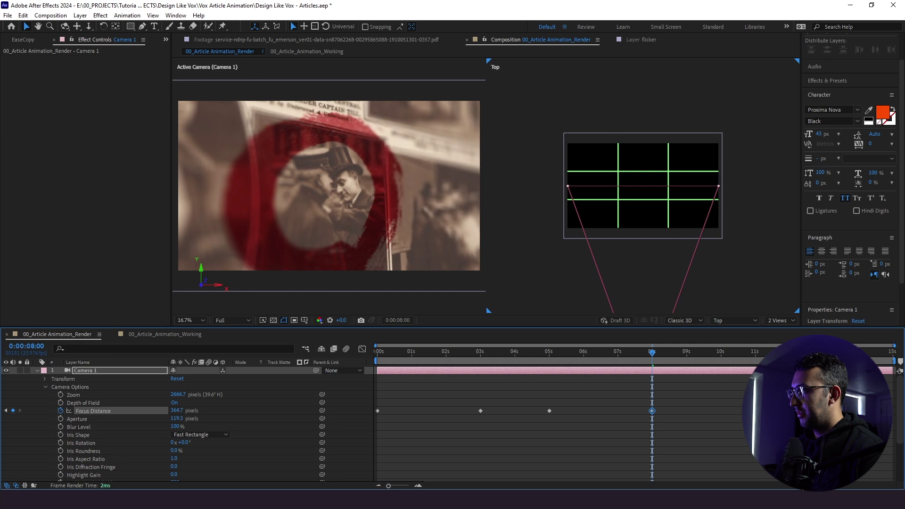
pyautogui.moveTo(387, 489); pyautogui.dragTo(383, 489)
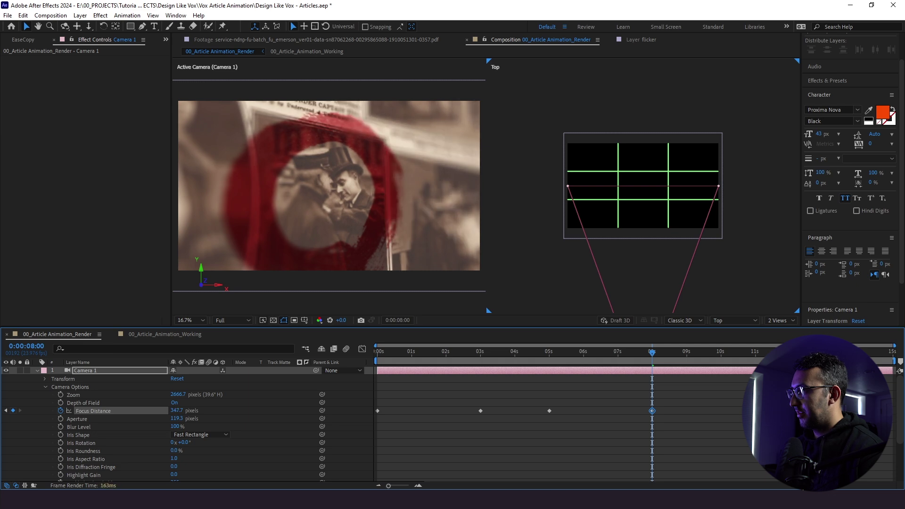
pyautogui.scroll(-3, 720, 435)
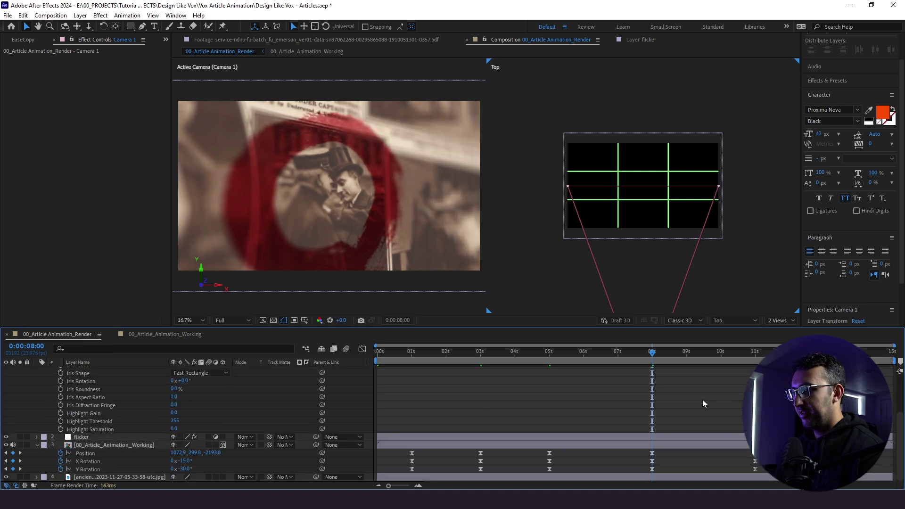
pyautogui.scroll(1, 504, 409)
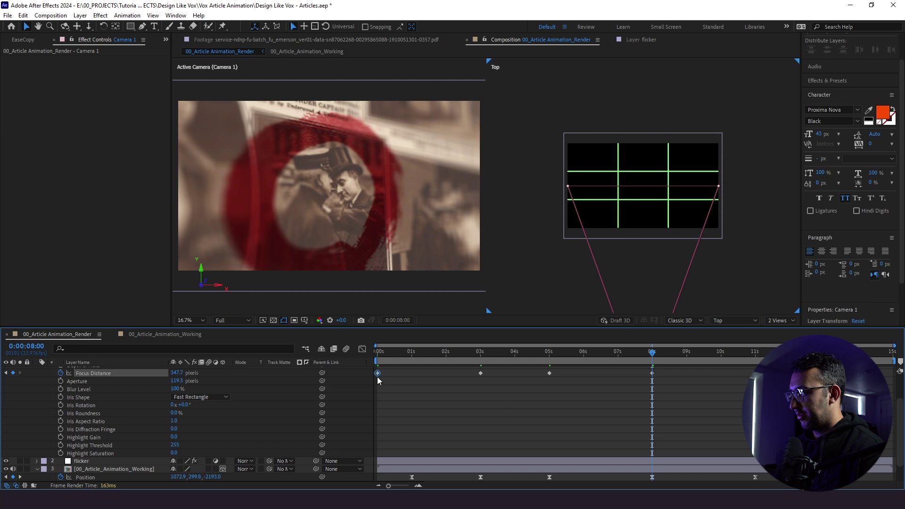
# Select the four Focus Distance keyframes and apply Flow's quart ease-in-out.
pyautogui.scroll(-3, 709, 392)
pyautogui.click(737, 352)
pyautogui.click(752, 361)
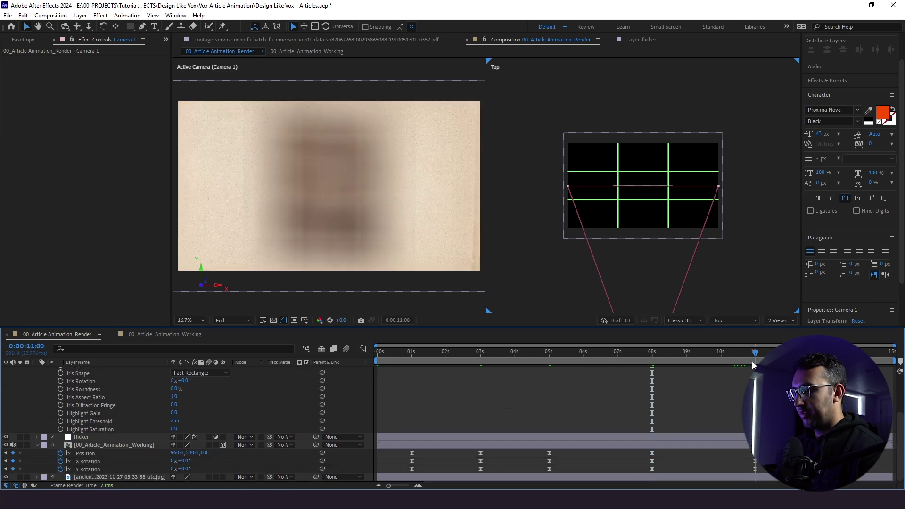
pyautogui.scroll(4, 566, 425)
pyautogui.moveTo(746, 424); pyautogui.dragTo(367, 394)
pyautogui.click(166, 39)
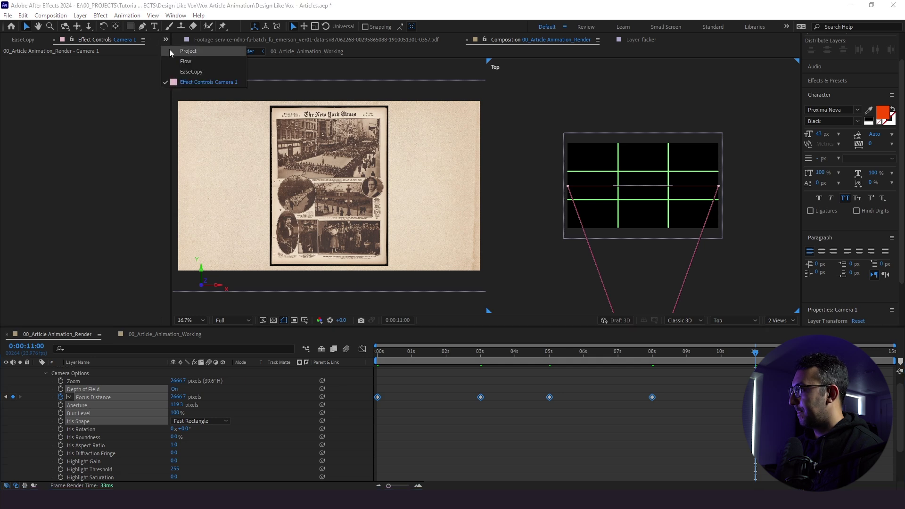
pyautogui.click(202, 50)
pyautogui.click(114, 134)
# Return to the start and preview the eased focus animation.
pyautogui.click(307, 391)
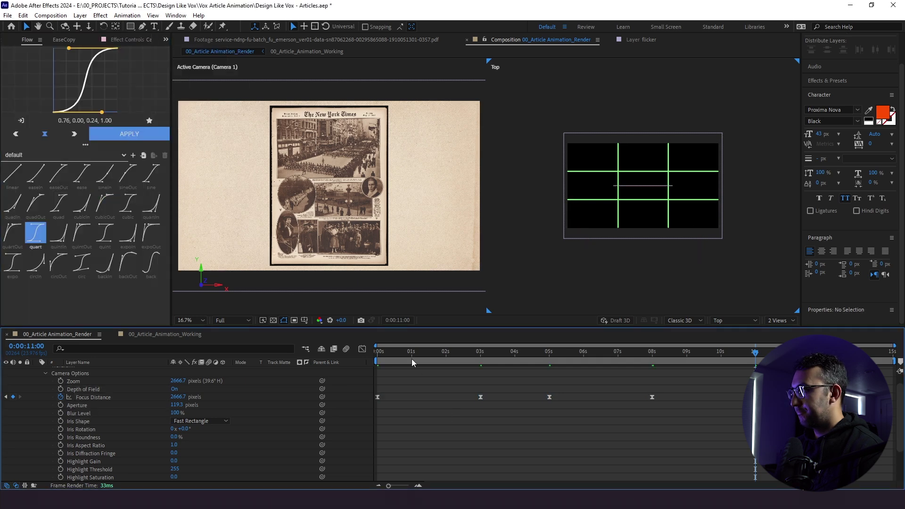
pyautogui.press('Home')
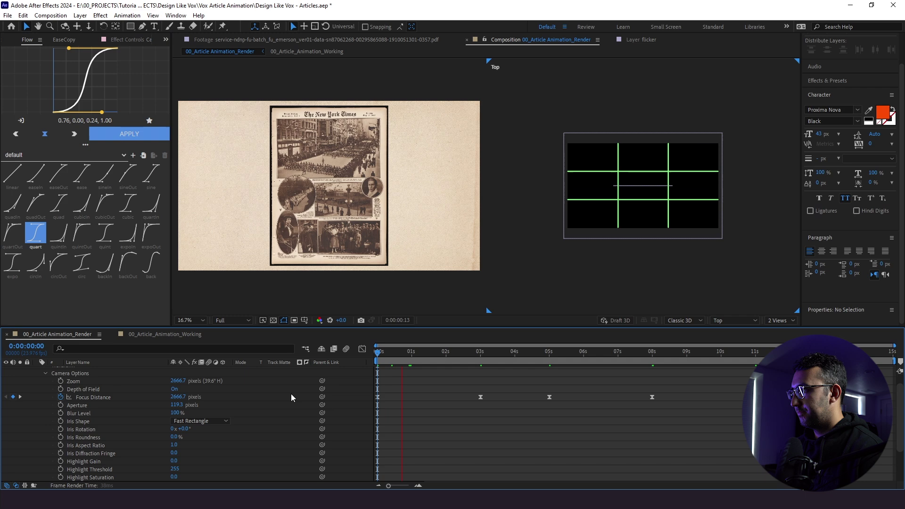
pyautogui.press('space')
pyautogui.click(780, 320)
# Show a single Active Camera view at Fit magnification.
pyautogui.click(778, 330)
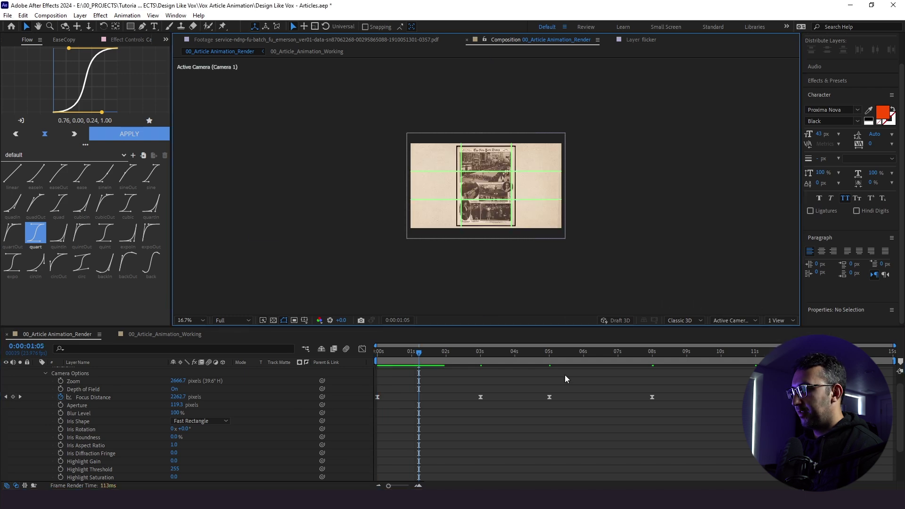
pyautogui.click(191, 320)
pyautogui.click(196, 156)
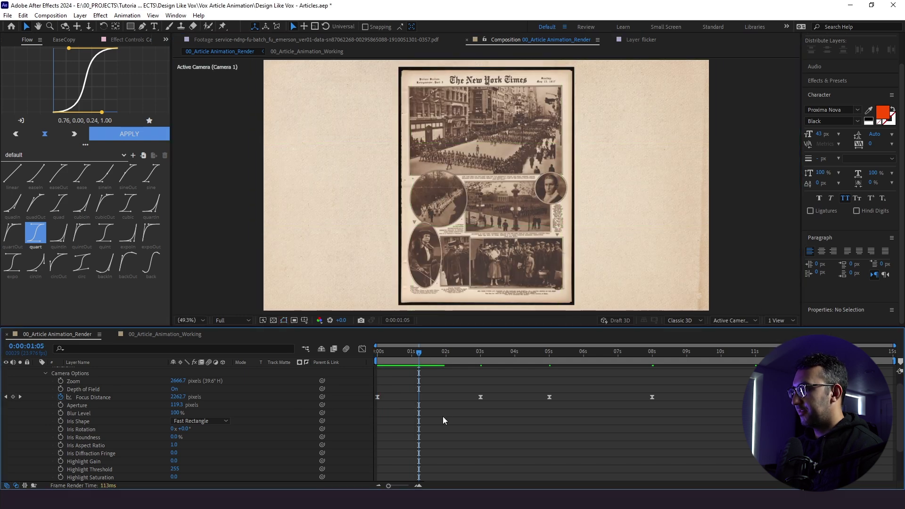
# Play back and scrub the opening focus pull around 2 seconds.
pyautogui.press('space')
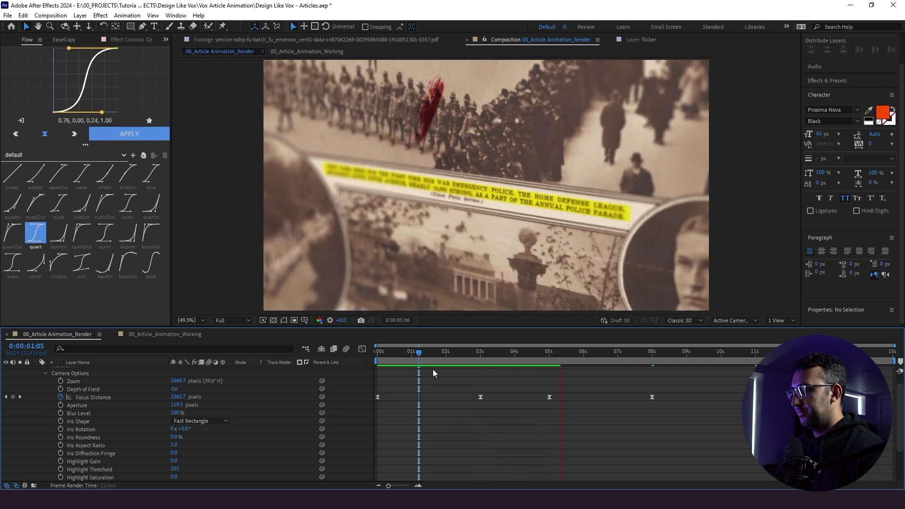
pyautogui.click(410, 357)
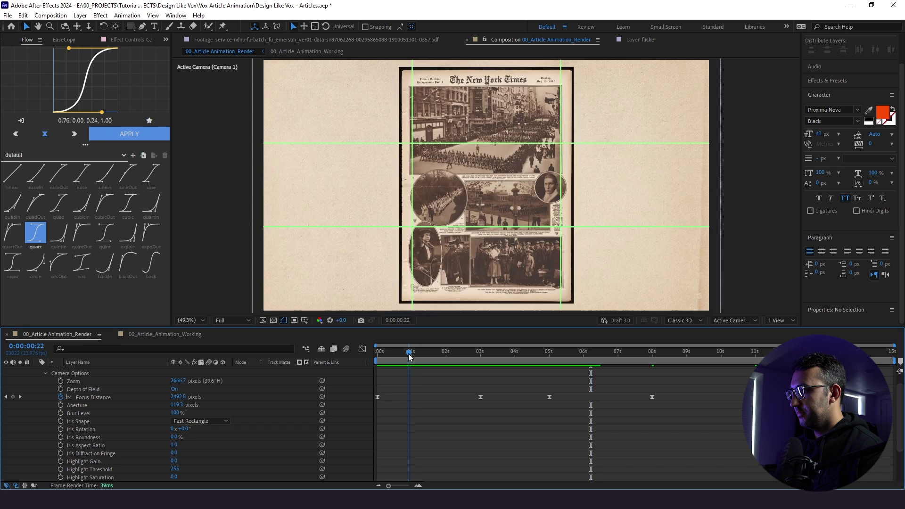
pyautogui.moveTo(410, 357); pyautogui.dragTo(352, 370)
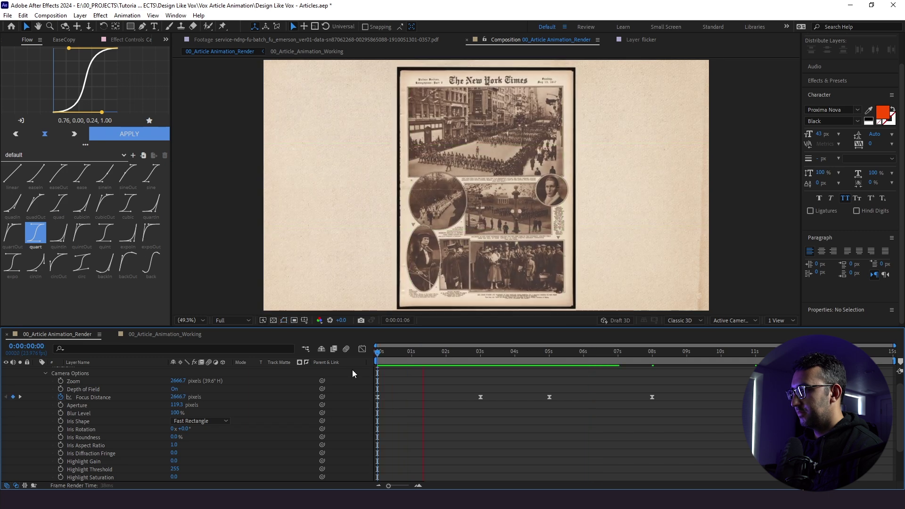
pyautogui.click(398, 361)
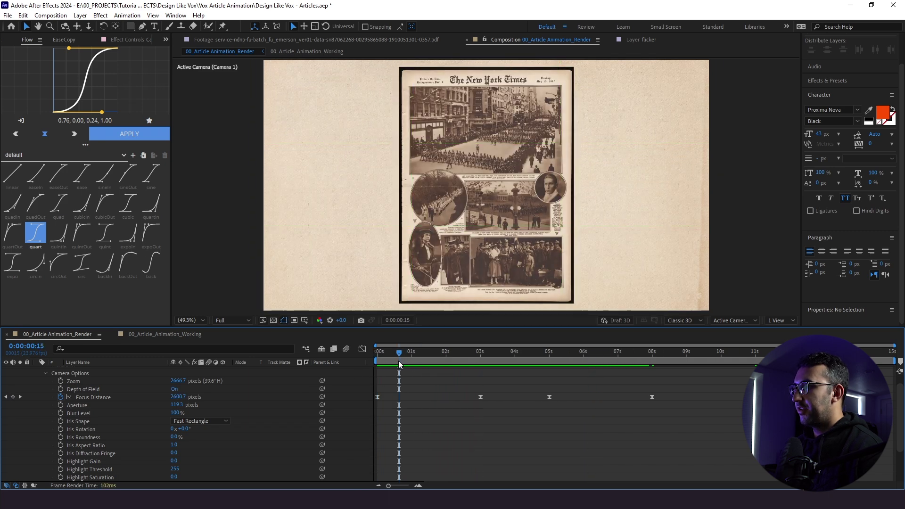
pyautogui.moveTo(400, 361); pyautogui.dragTo(456, 382)
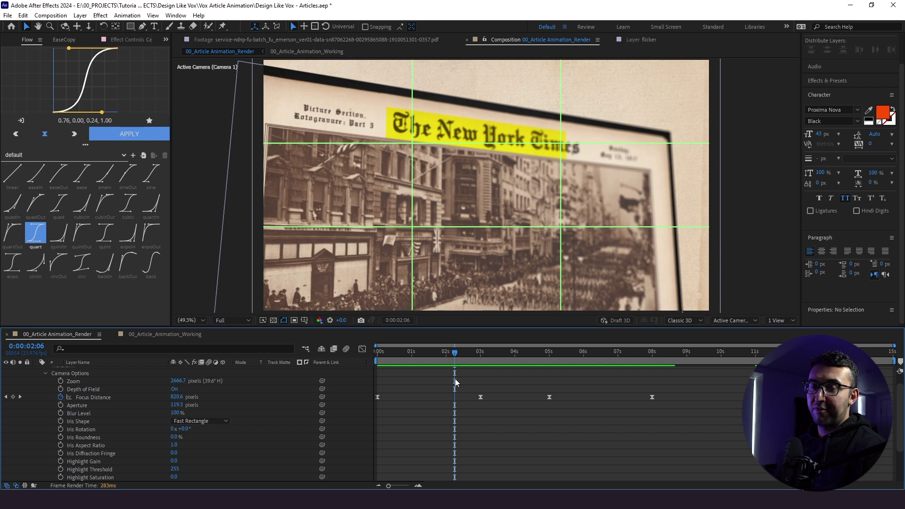
pyautogui.moveTo(439, 366); pyautogui.dragTo(408, 361)
pyautogui.press('space')
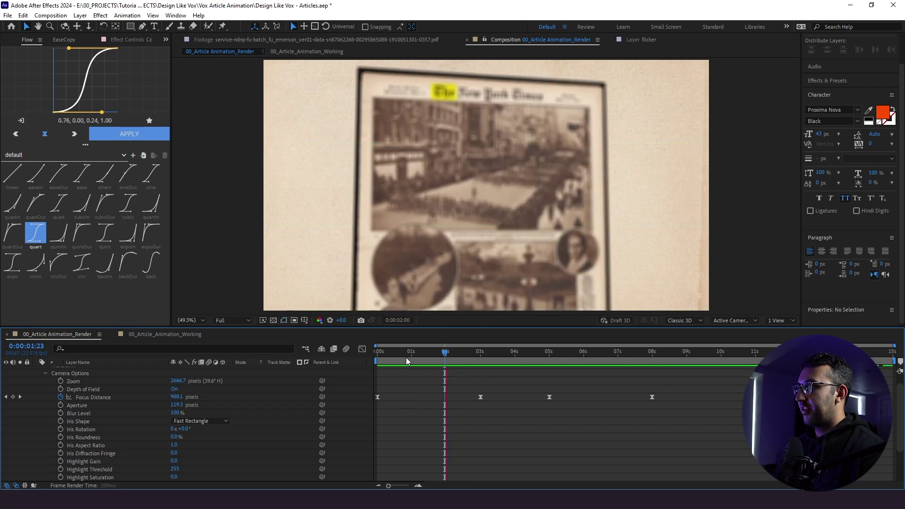